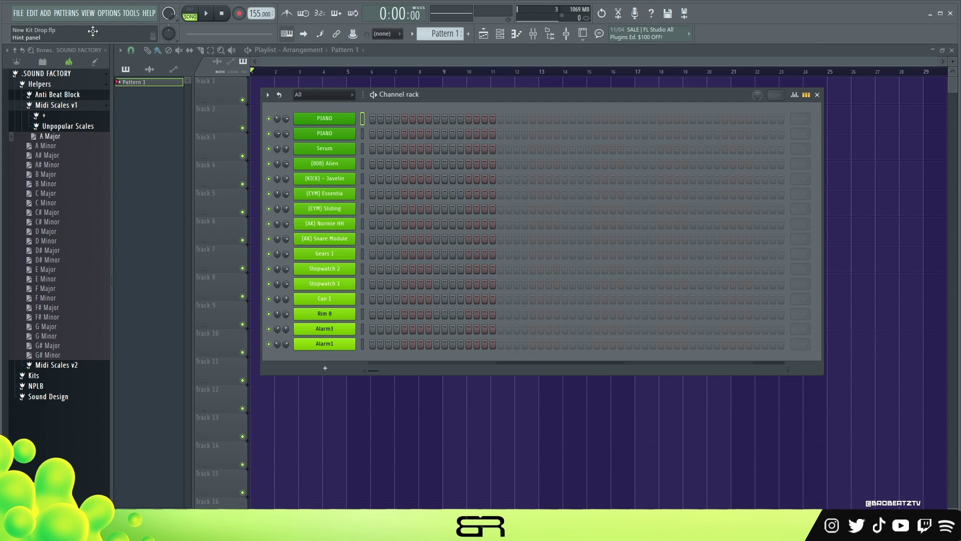
Add the D Minor MIDI scale from the Midi Scales v1 folder to the channel rack above the PIANO channels.
left_click(95, 62)
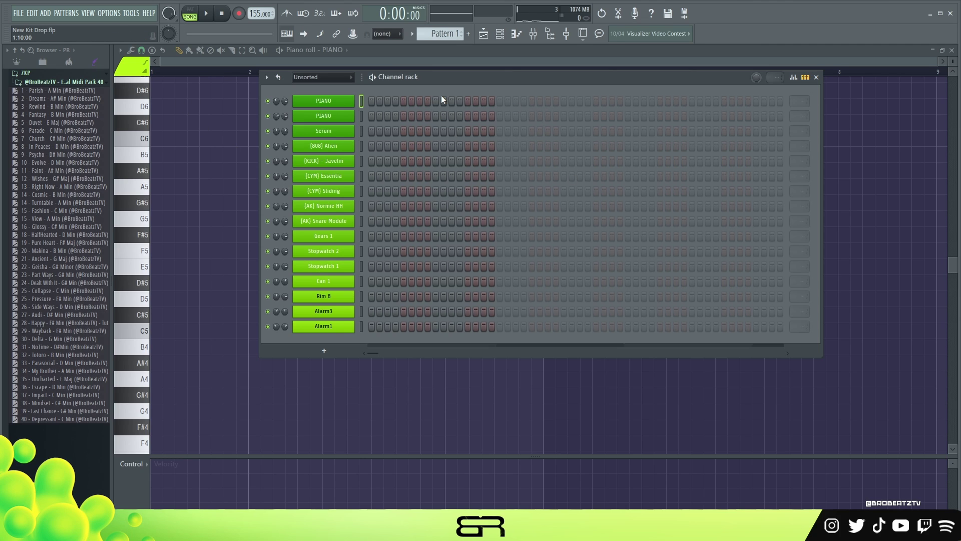
left_click(70, 63)
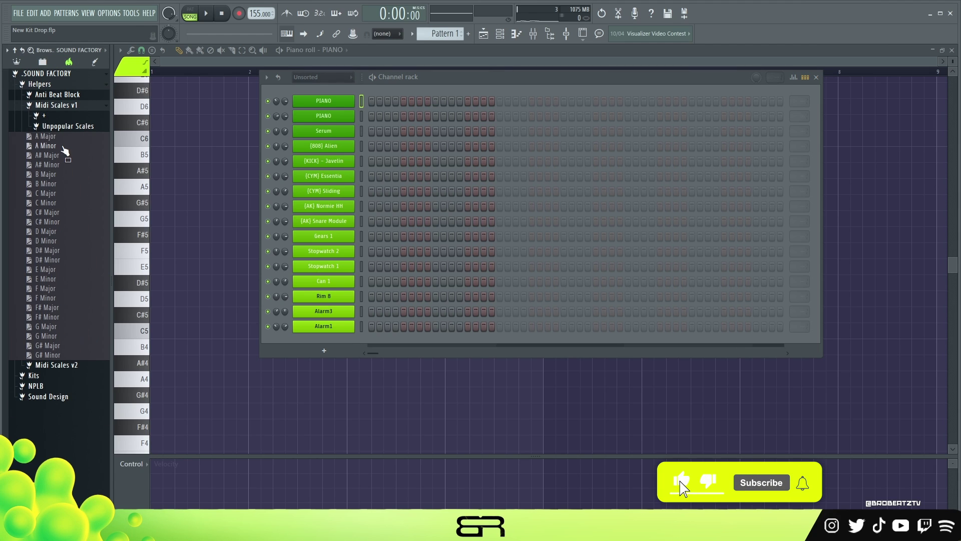
left_click_drag(44, 241, 333, 96)
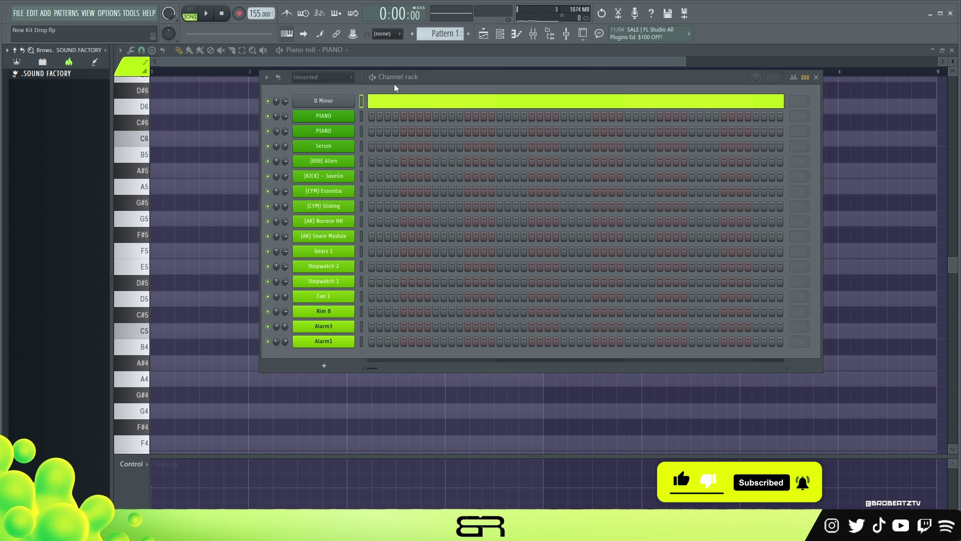
Check the CinePiano instrument on the first PIANO channel, close it and show that channel's empty piano roll.
double_click(341, 119)
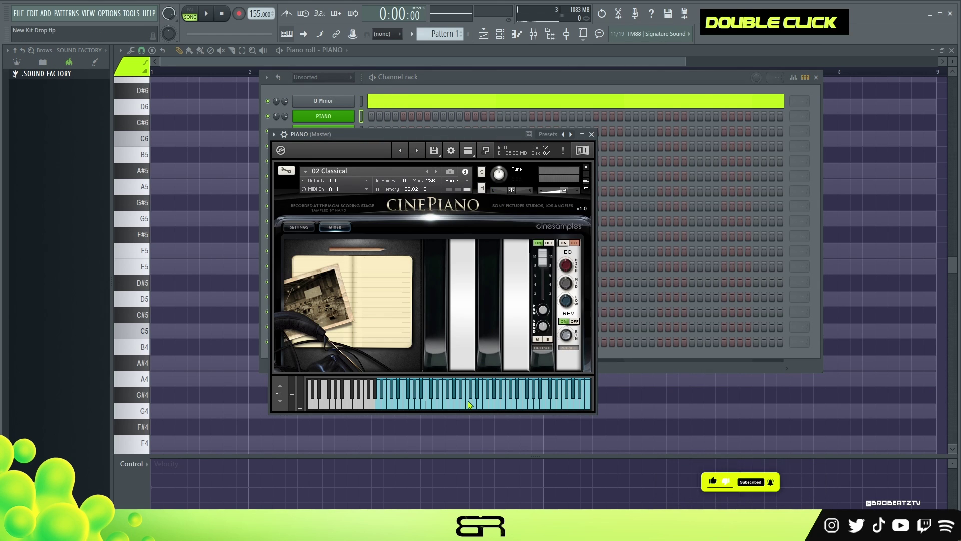
left_click(591, 134)
left_click(334, 59)
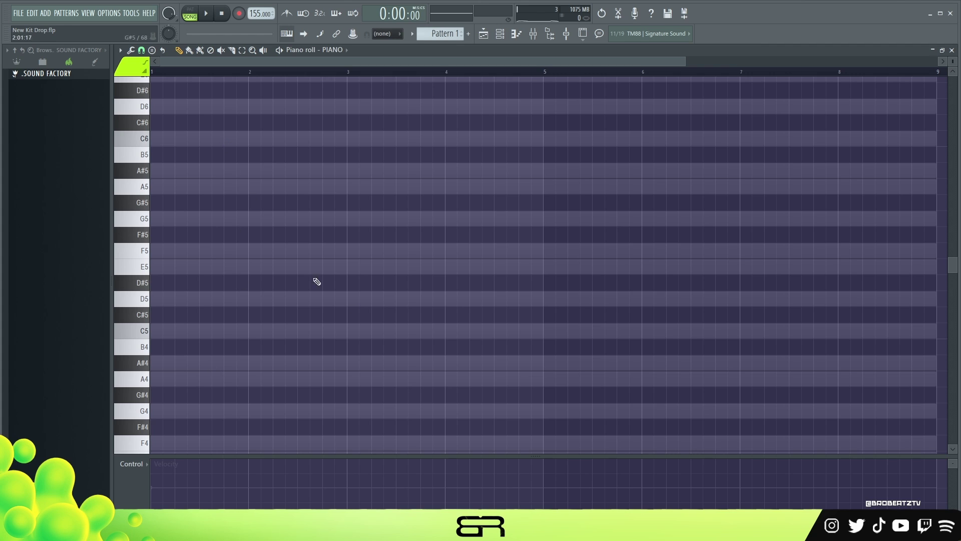
scroll(223, 269, "down", 1)
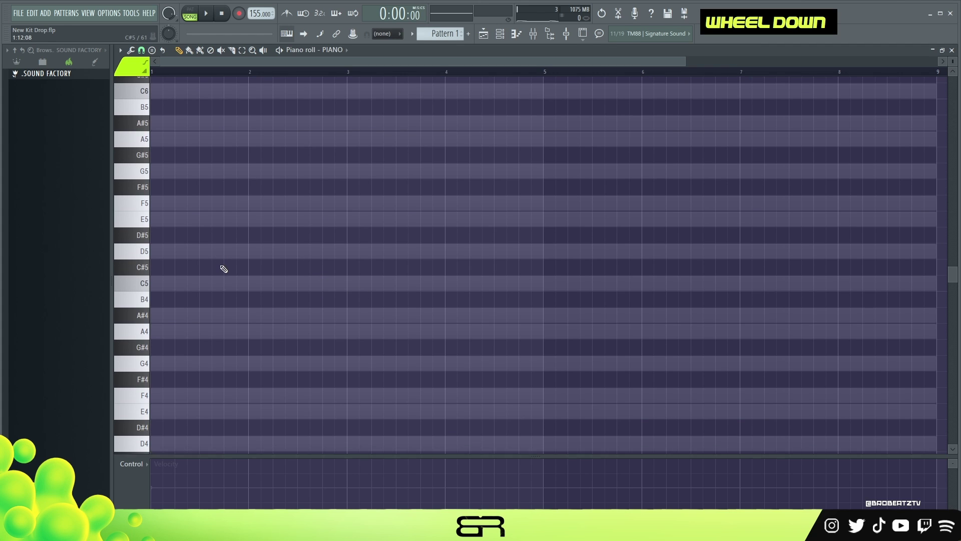
left_click(175, 282)
left_click(171, 218)
left_click(175, 139)
left_click(202, 139, "ctrl")
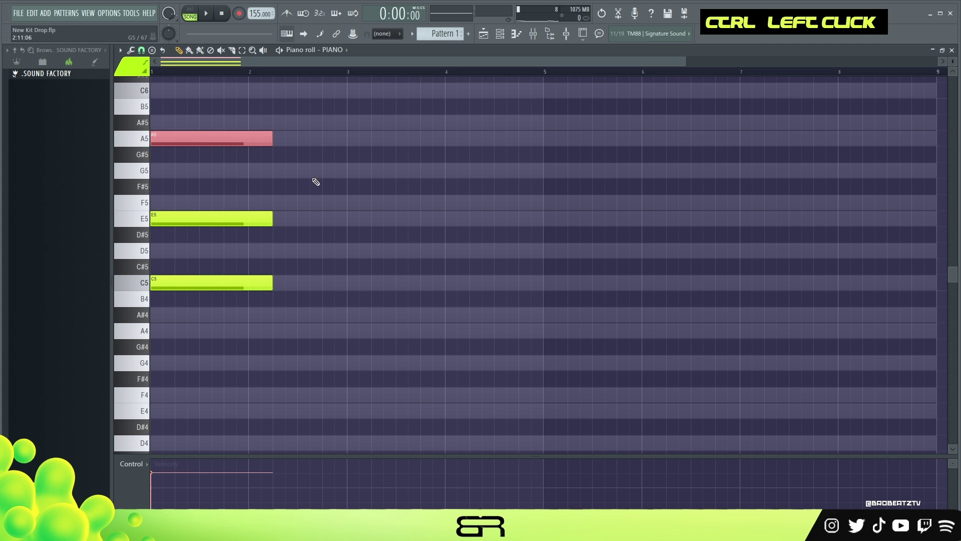
key("ctrl+Down")
right_click(337, 322)
left_click_drag(207, 282, 346, 279)
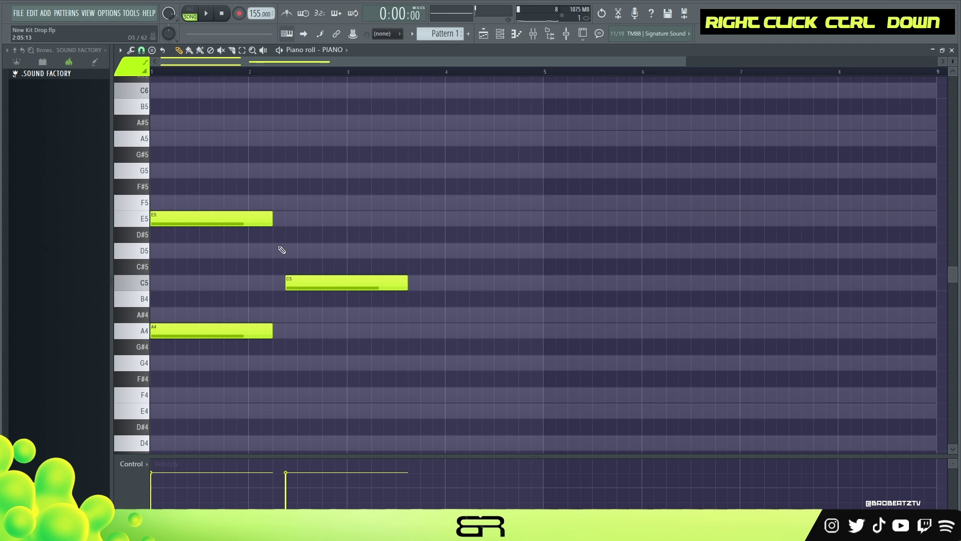
left_click_drag(225, 224, 322, 226)
left_click_drag(330, 283, 429, 284)
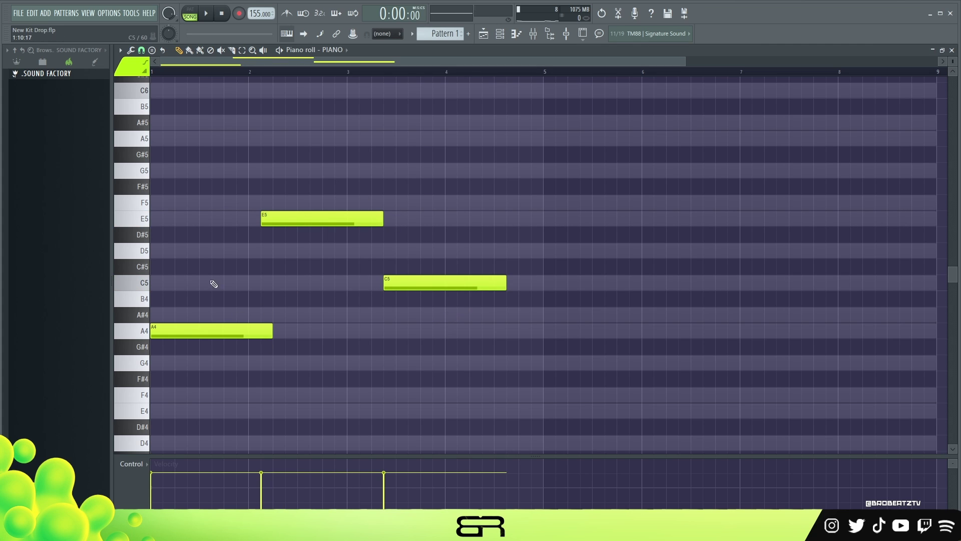
right_click(445, 282)
right_click(322, 218)
right_click(242, 331)
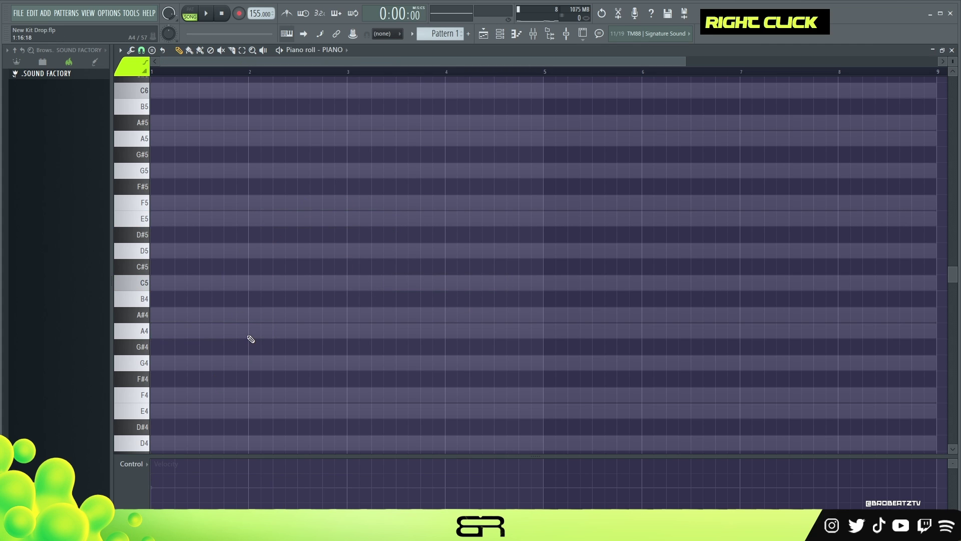
Draw a one-bar D5 note in bar 1 and a one-bar C5 note in bar 2.
left_click(159, 250)
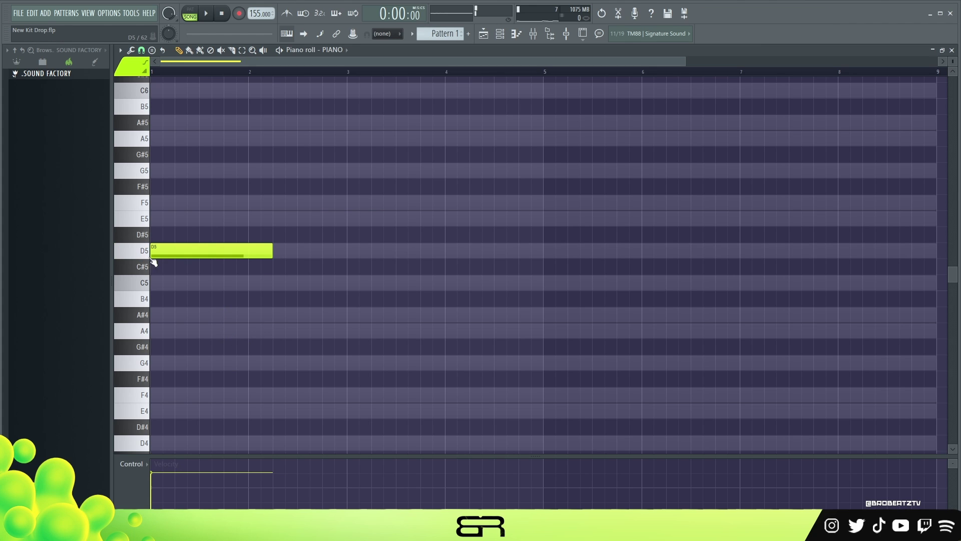
left_click_drag(273, 254, 254, 256)
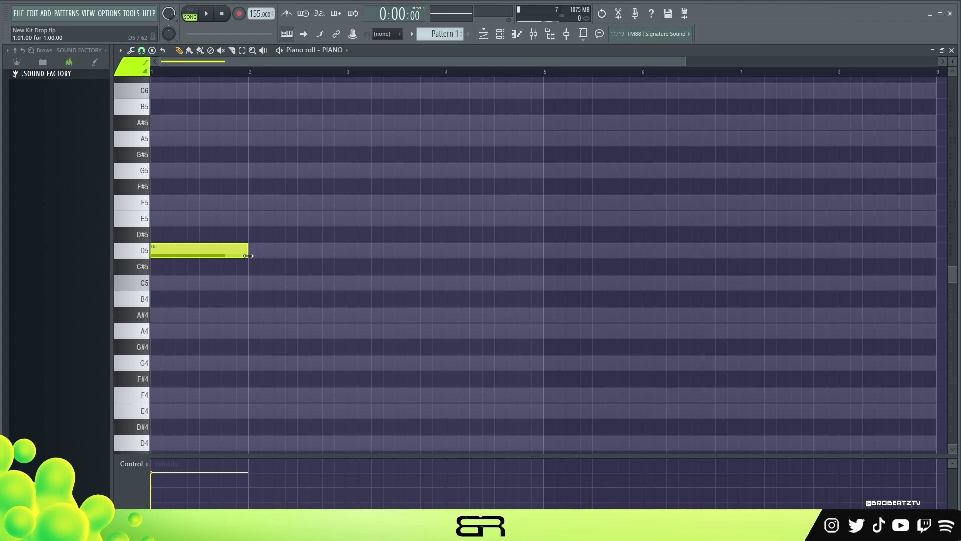
left_click(251, 283)
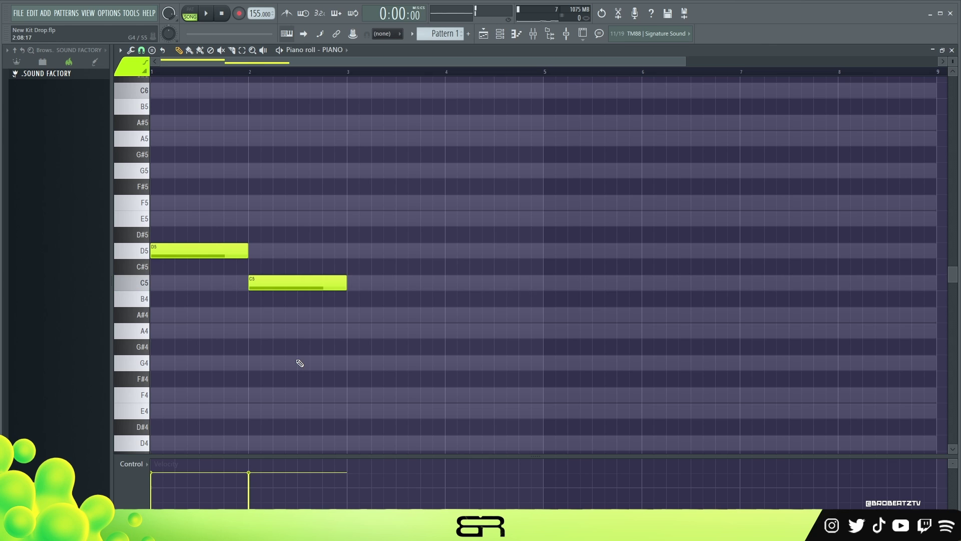
Duplicate the C5 note into bar 3 lowered to A4, and place a one-bar A#4 note in bar 4.
left_click_drag(204, 242, 370, 286)
right_click(318, 272)
left_click(264, 286, "ctrl")
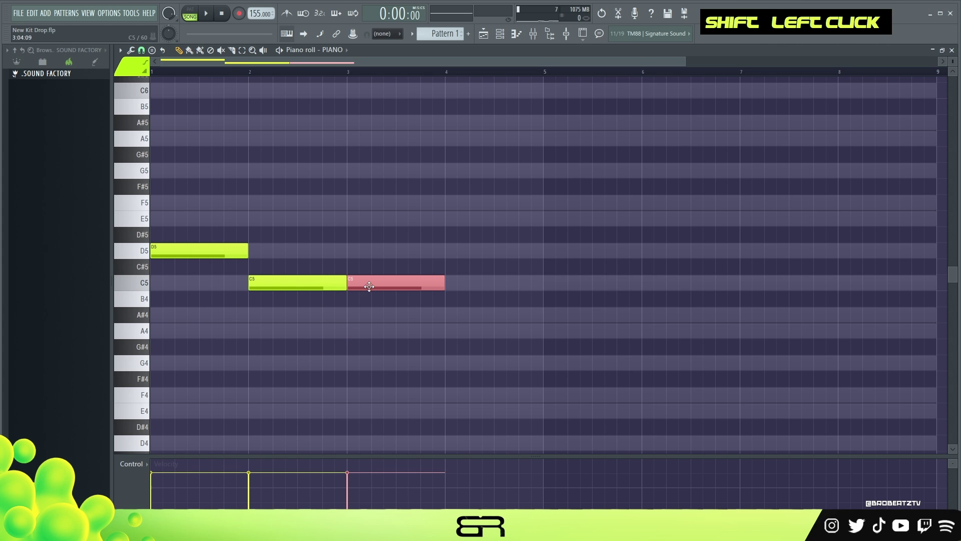
left_click_drag(362, 288, 359, 341)
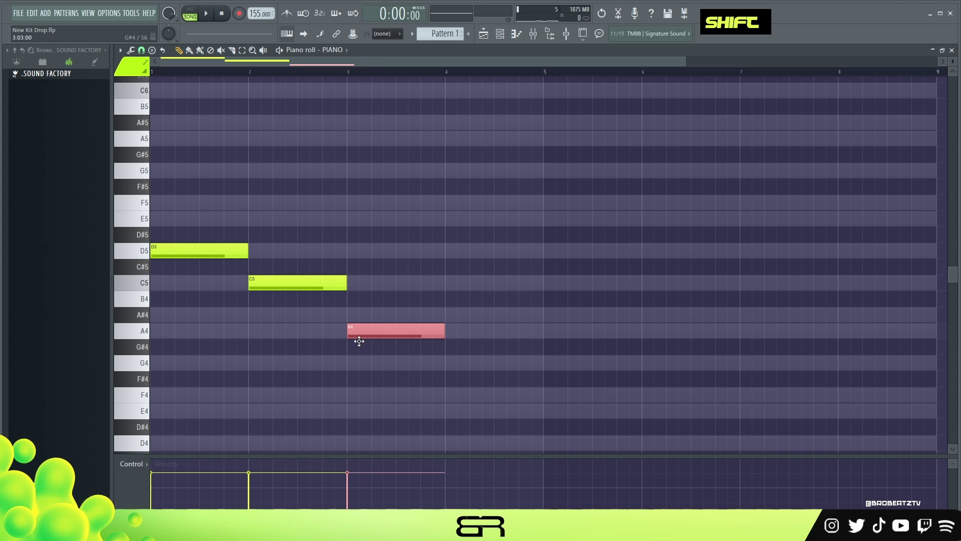
left_click_drag(364, 330, 368, 399)
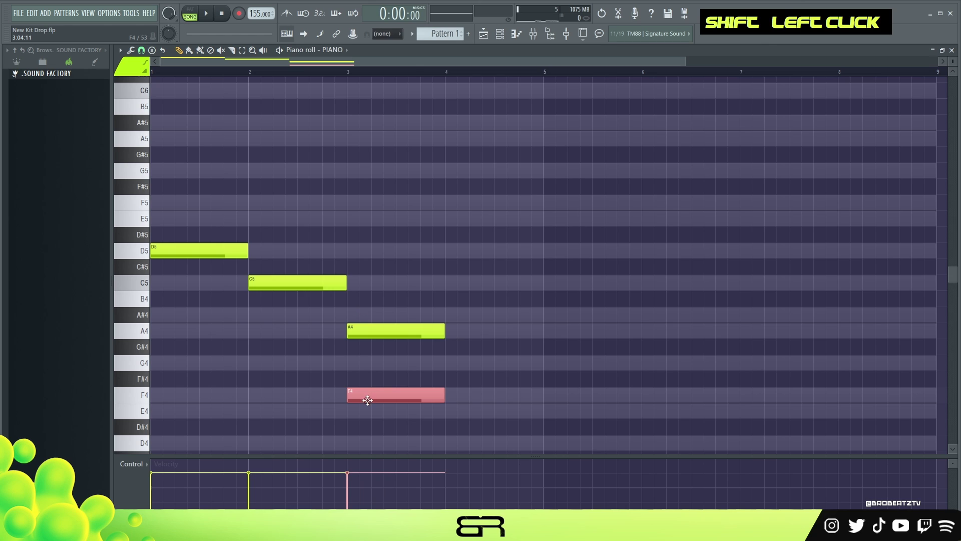
right_click(397, 390)
left_click(449, 317)
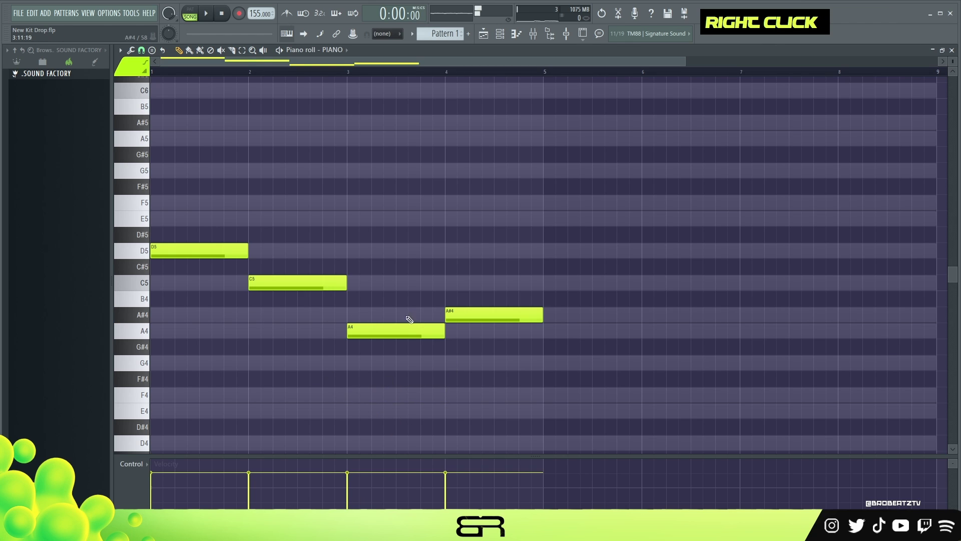
left_click_drag(334, 308, 541, 340, "ctrl")
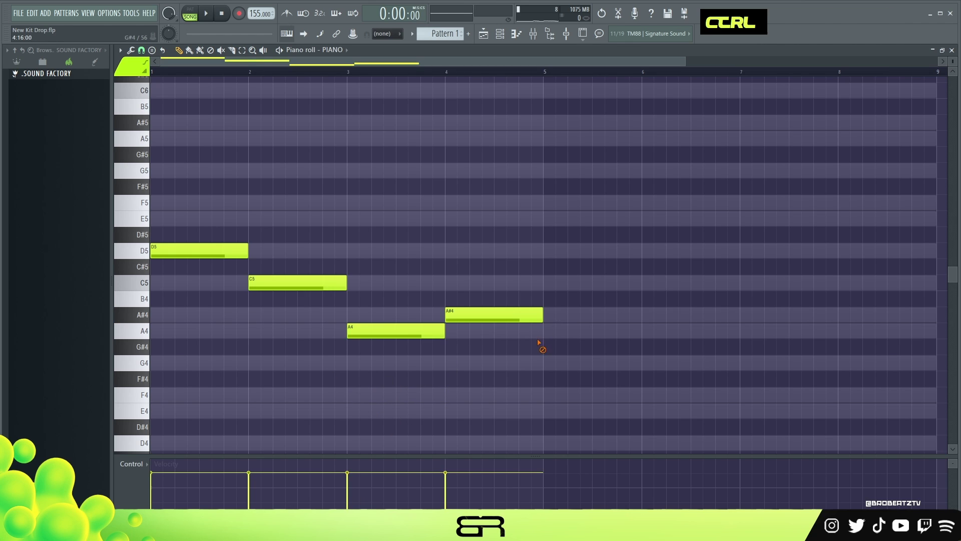
right_click(541, 343)
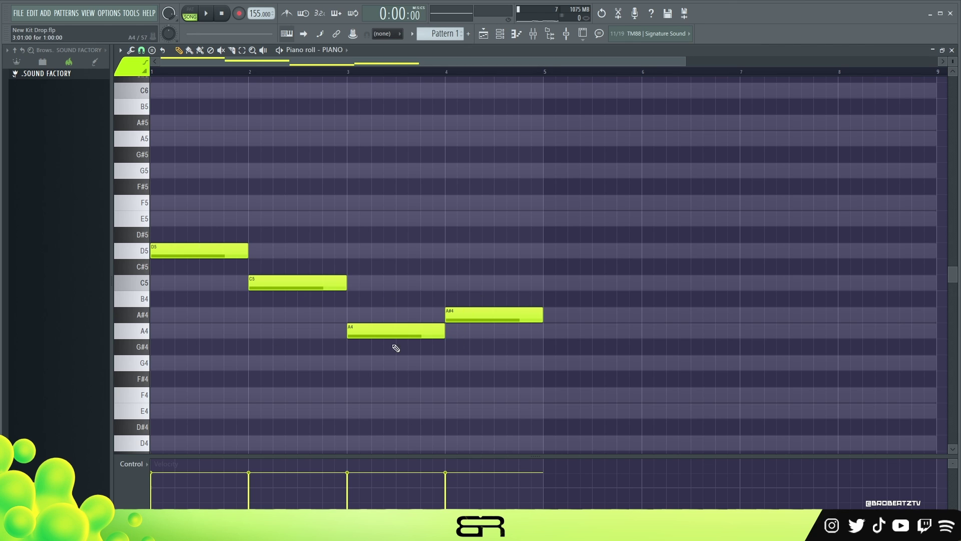
mouse_move(492, 318)
left_mouse_down()
mouse_move(489, 366)
mouse_move(492, 307)
left_mouse_up()
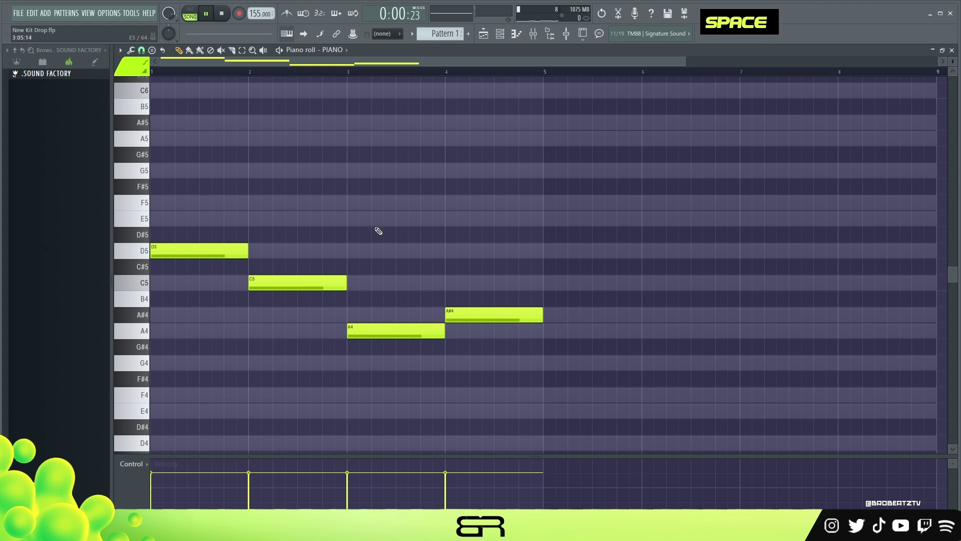
right_click(292, 209, "alt")
right_click(397, 245, "alt")
right_click(511, 266, "alt")
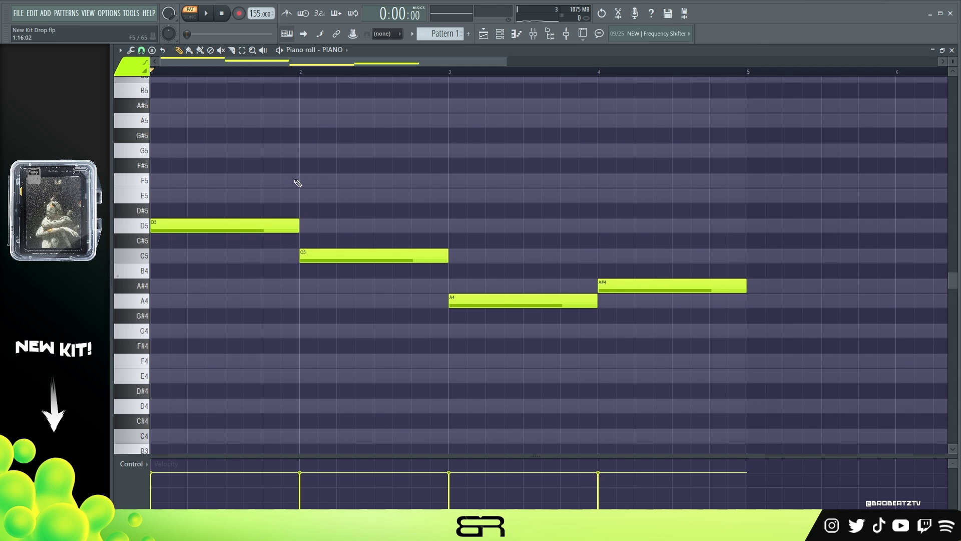
Shorten the D5 and A4 notes to three beats and extend C5 and A#4 one beat earlier to meet them.
left_click_drag(296, 230, 268, 253)
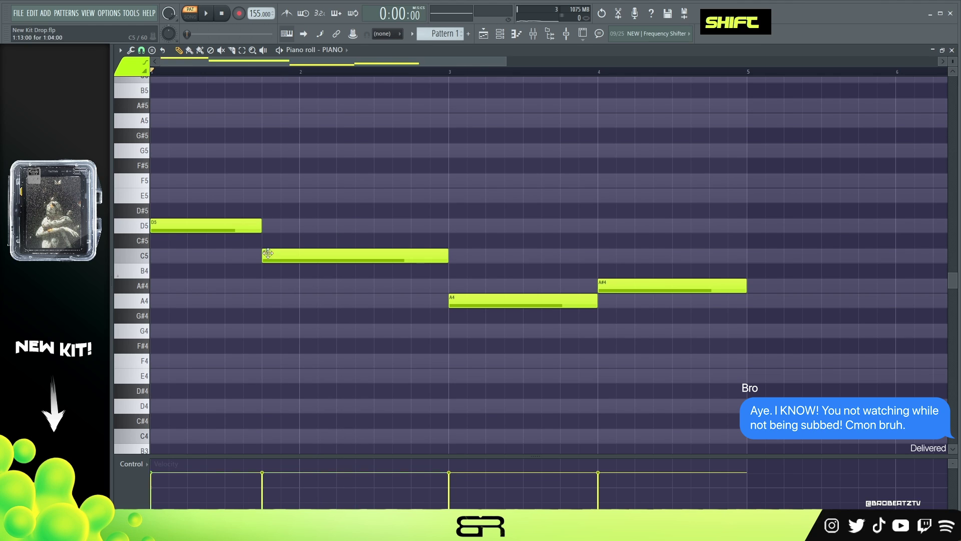
left_click_drag(599, 290, 554, 293)
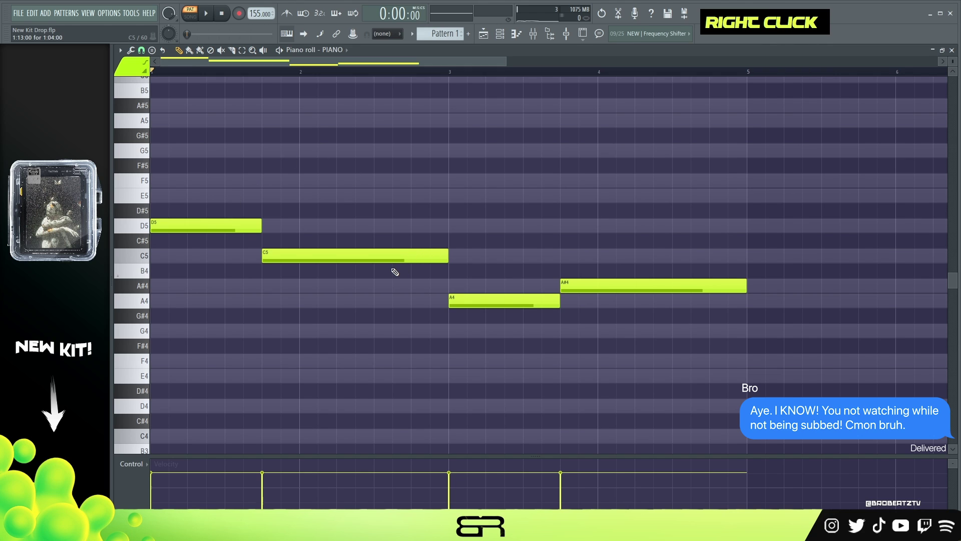
Duplicate all four notes and lower the copies two octaves to D3, C3, A2 and A#2.
key("ctrl+a")
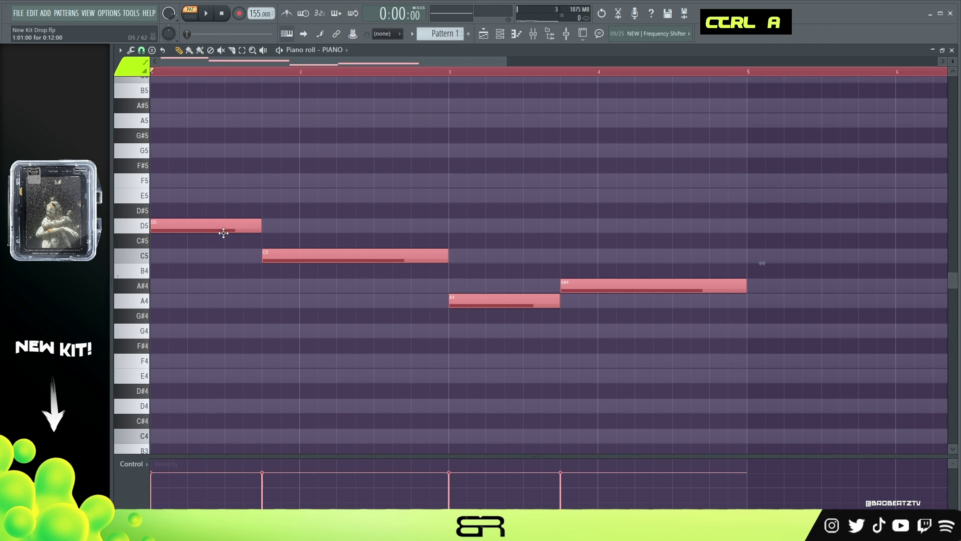
key("shift")
left_click_drag(195, 227, 176, 233)
key("ctrl+Down")
scroll(233, 241, "down", 3)
scroll(283, 235, "down", 3)
key("ctrl+Down")
scroll(283, 234, "down", 8)
scroll(276, 257, "up", 2)
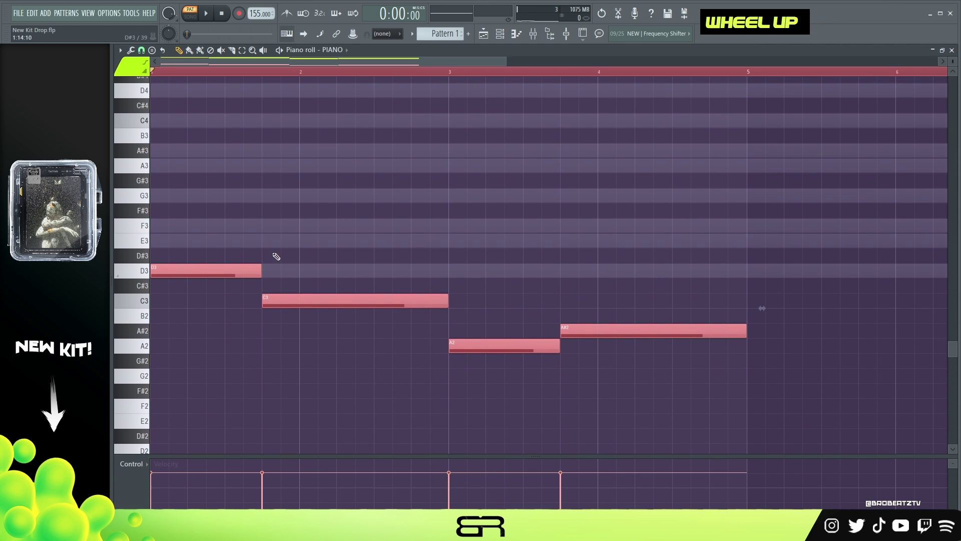
Play back the pattern to hear the upper notes together with their bass copies.
scroll(281, 259, "up", 12)
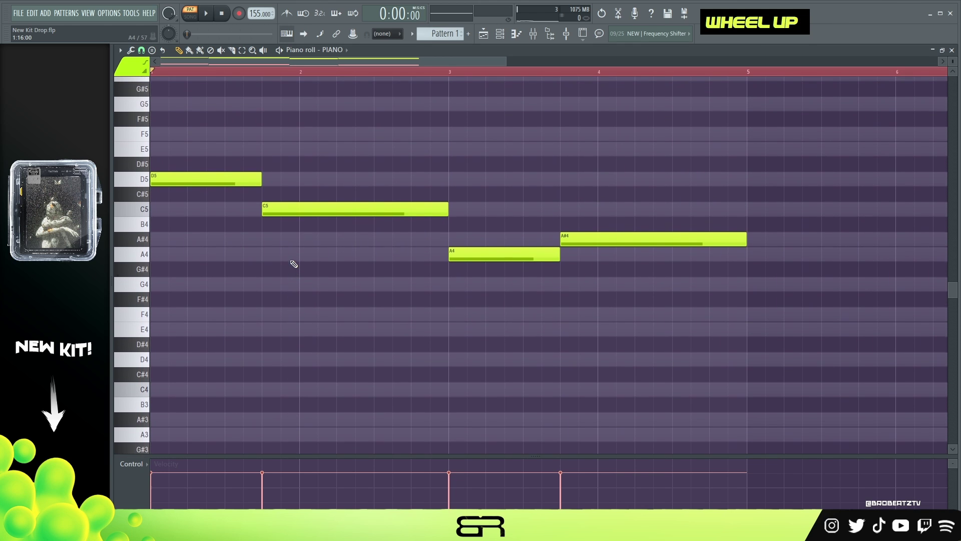
scroll(315, 258, "down", 6)
key("space")
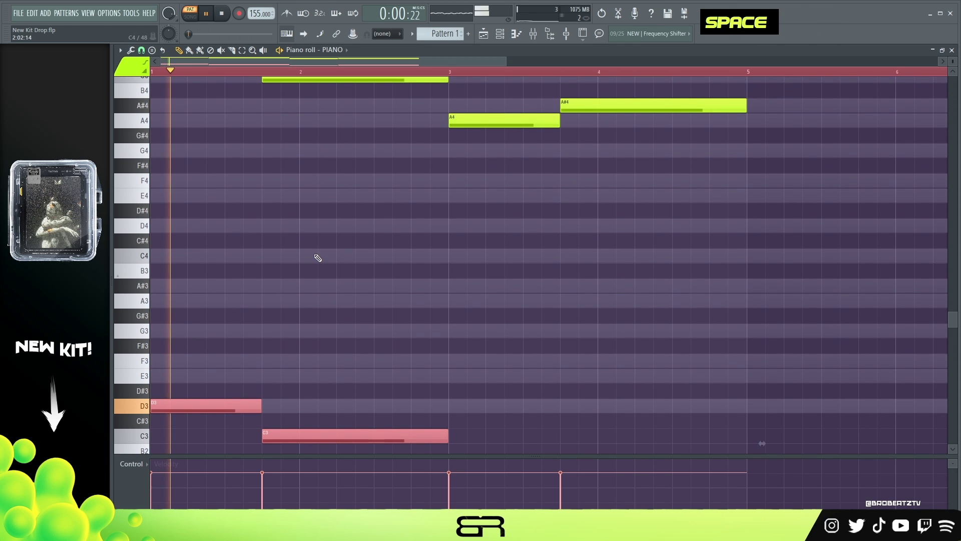
scroll(636, 265, "down", 6)
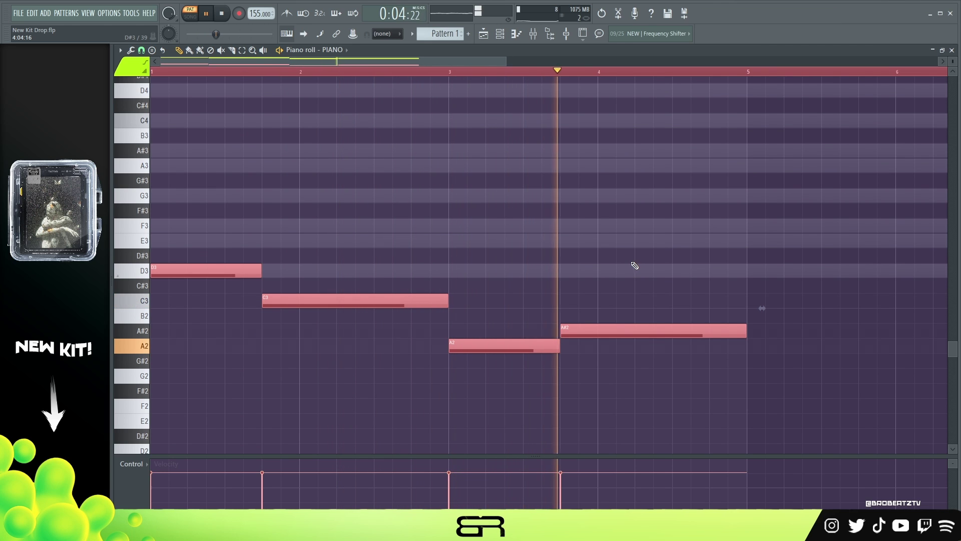
key("space")
Stack F5 and A5 copies above the first D5 note to form a three-note chord.
scroll(452, 267, "up", 8)
right_click(418, 246)
scroll(375, 275, "up", 2)
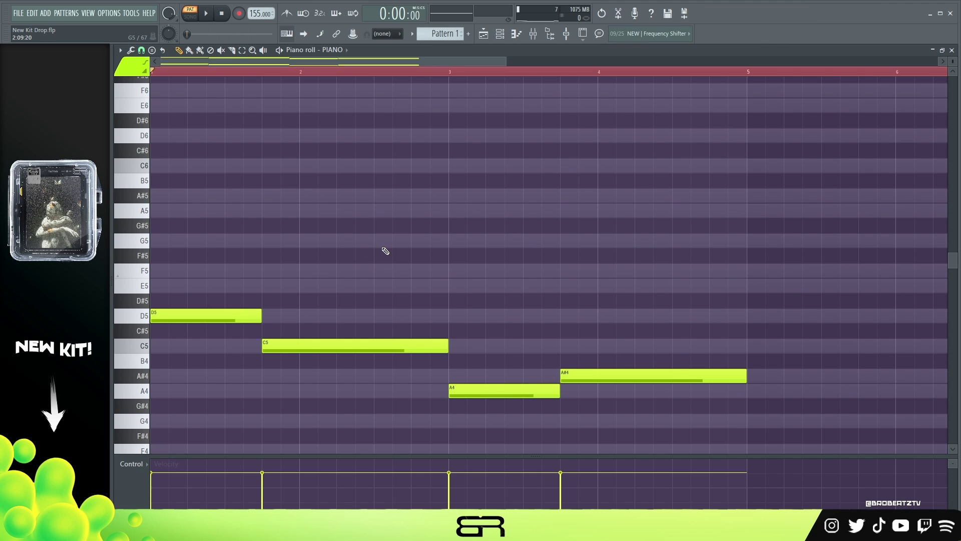
left_click_drag(267, 295, 163, 213, "ctrl")
right_click(252, 245)
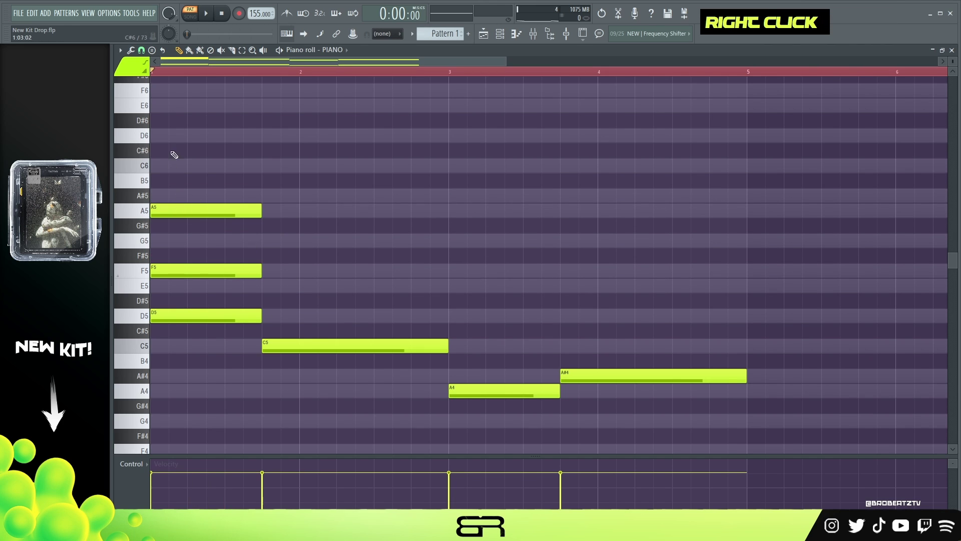
Try a short D6, C6, A5 melody over the first chord and delete it together with the chord's A5 note.
left_click(170, 136)
left_click_drag(261, 136, 172, 156, "alt")
left_click(173, 165)
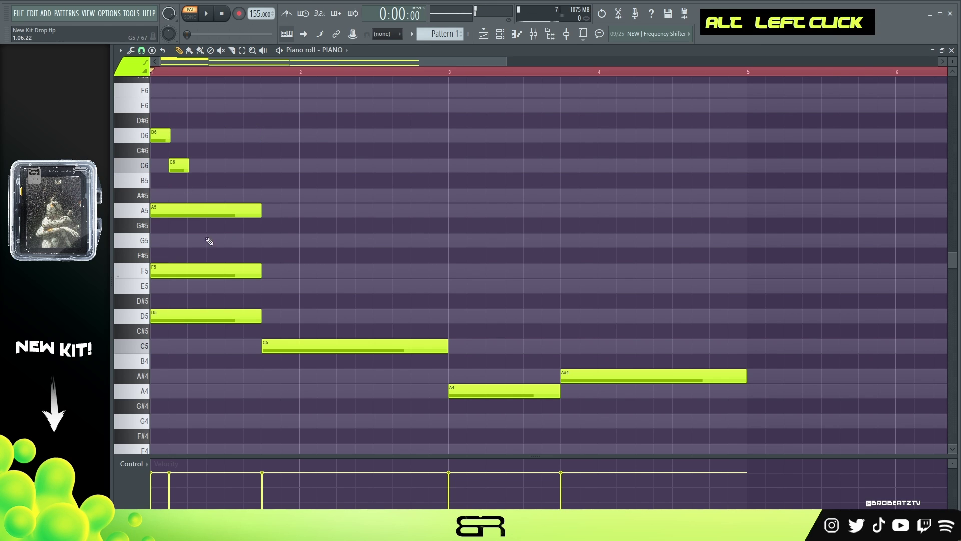
left_click_drag(260, 211, 191, 212, "alt")
left_click(208, 211)
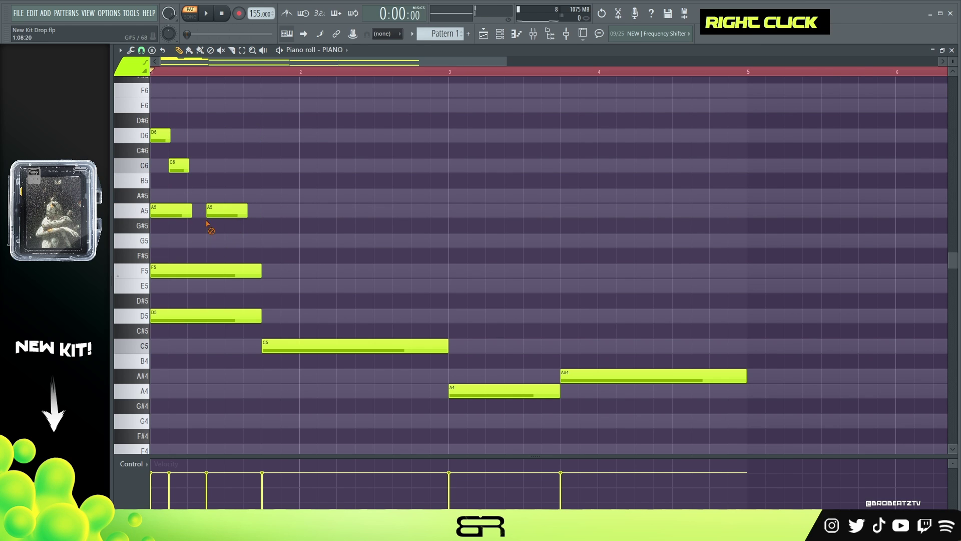
right_click(225, 211)
right_click(170, 211)
right_click(179, 165)
right_click(161, 135)
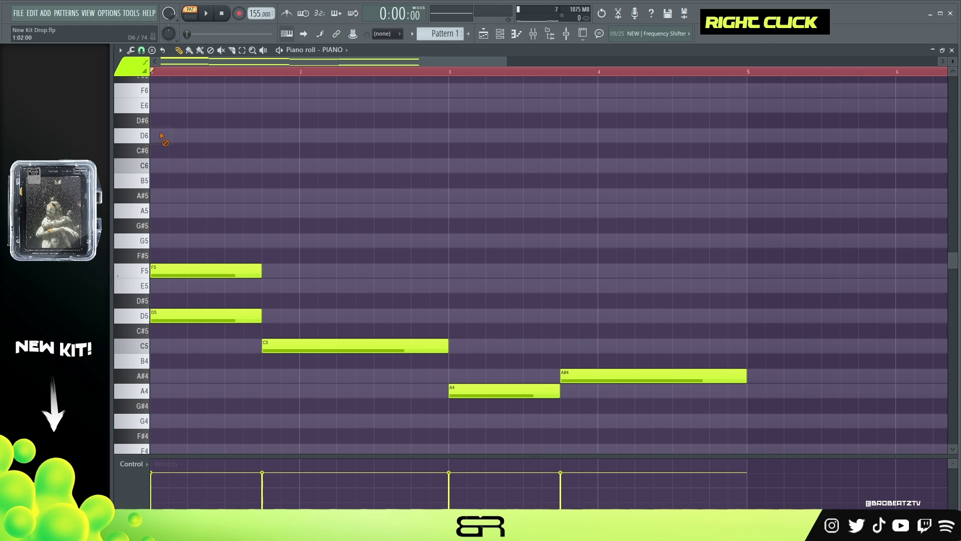
Stack chord notes on the other upper notes: E5 and G5 over C5, C5 and E5 over A4, D5 and F5 over A#4.
left_click_drag(260, 234, 195, 299, "ctrl")
mouse_move(280, 332)
left_mouse_down("ctrl")
mouse_move(326, 361)
mouse_move(322, 317)
mouse_move(296, 277)
left_mouse_up("ctrl")
left_click(494, 394, "ctrl")
mouse_move(491, 393)
left_mouse_down("shift")
mouse_move(481, 338)
mouse_move(518, 315)
mouse_move(481, 285)
left_mouse_up("shift")
left_click(583, 376, "ctrl")
left_click_drag(582, 375, 583, 269, "shift")
right_click(438, 232)
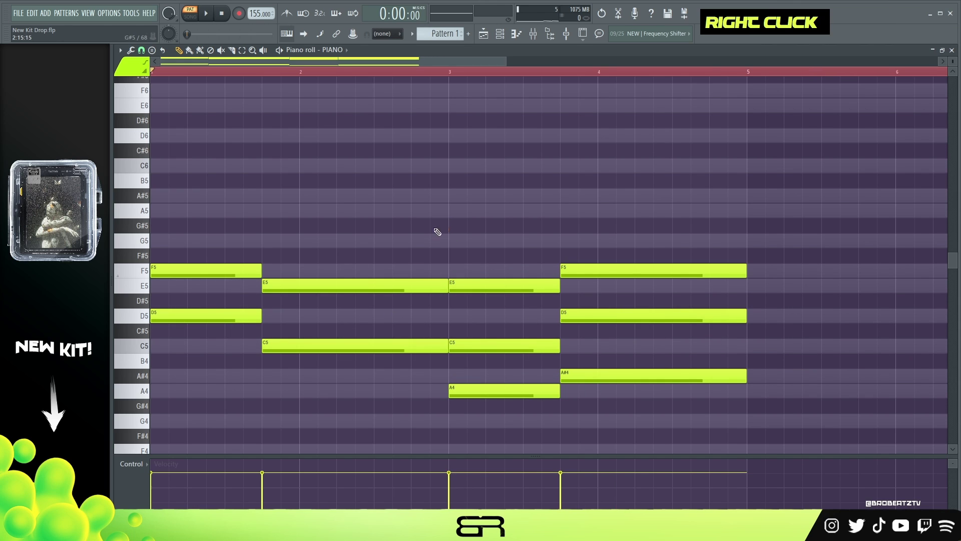
left_click(293, 286, "ctrl")
left_click_drag(293, 286, 293, 233, "shift")
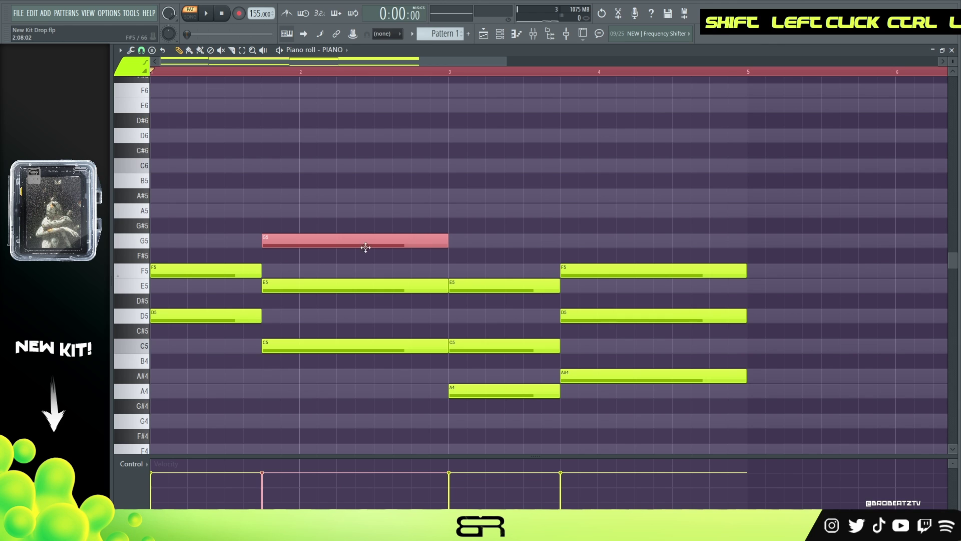
Play back the chord progression and delete the G5 note from the second chord.
key("space")
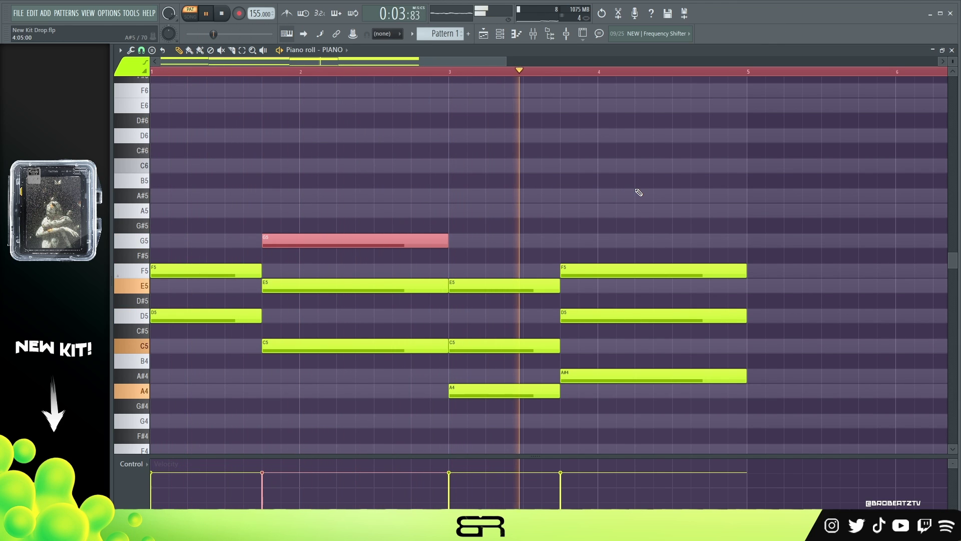
right_click(393, 241)
key("space")
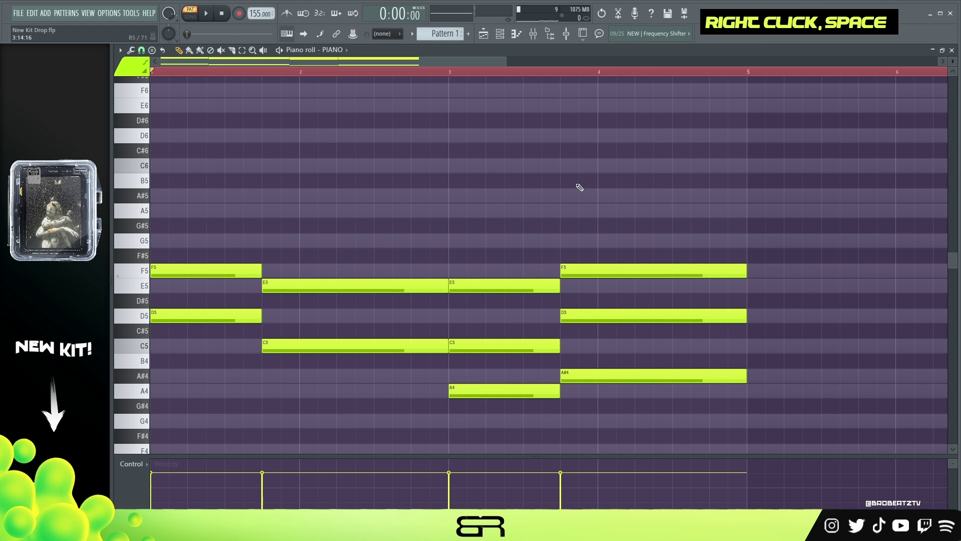
Duplicate the entire four-bar progression into bars 5 to 8 of the pattern.
scroll(447, 75, "down", 2)
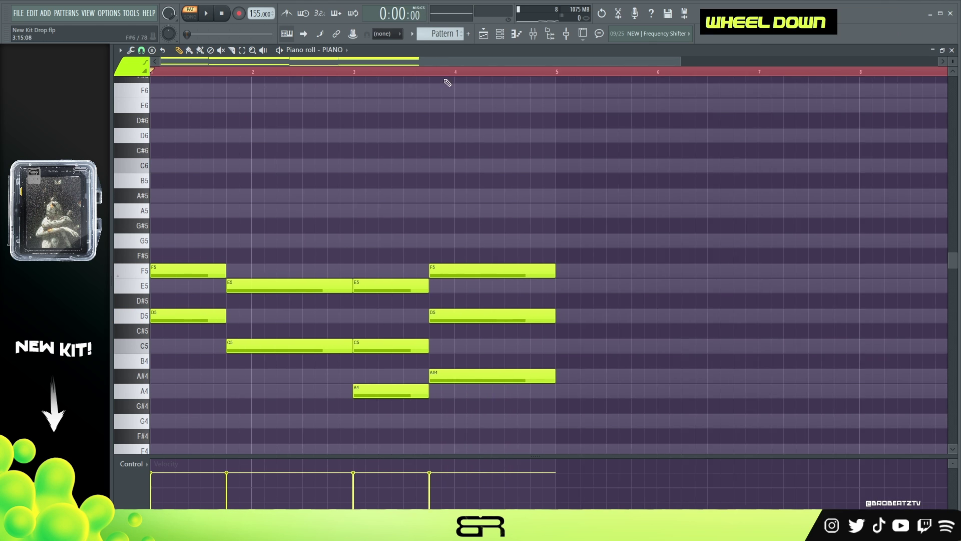
scroll(301, 200, "down", 4)
scroll(228, 176, "up", 2)
key("ctrl+a")
left_click_drag(193, 179, 587, 177)
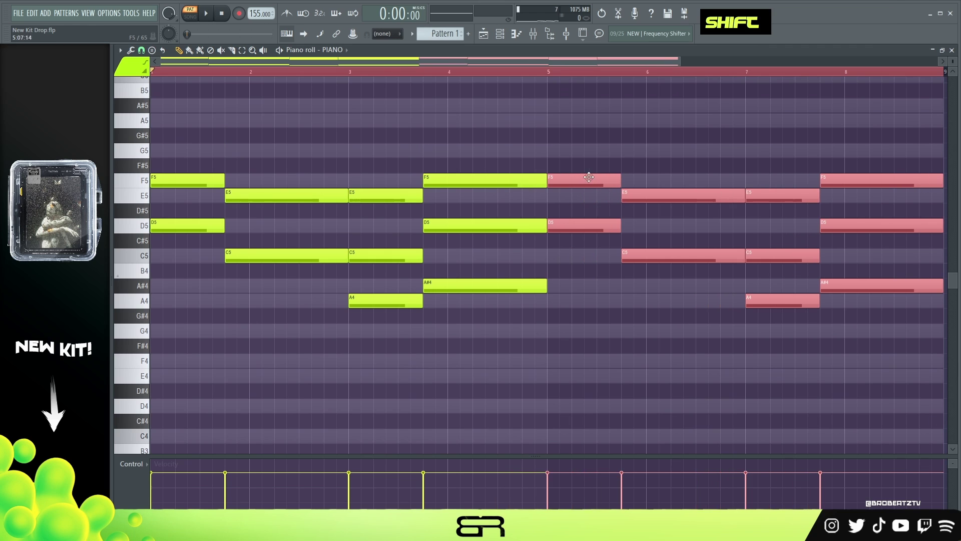
right_click(604, 143)
left_click(576, 144)
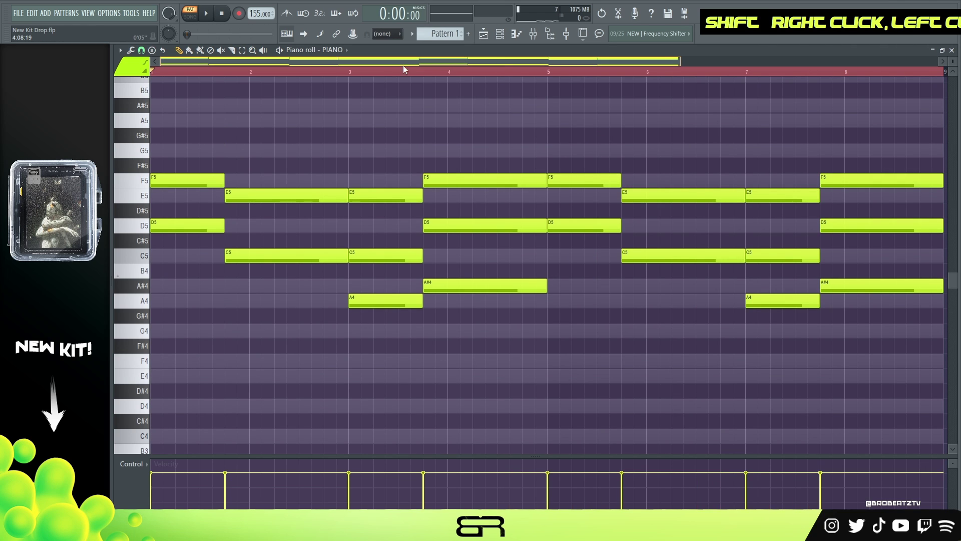
Play back the extended eight-bar progression to hear the chords with their bass notes.
key("space")
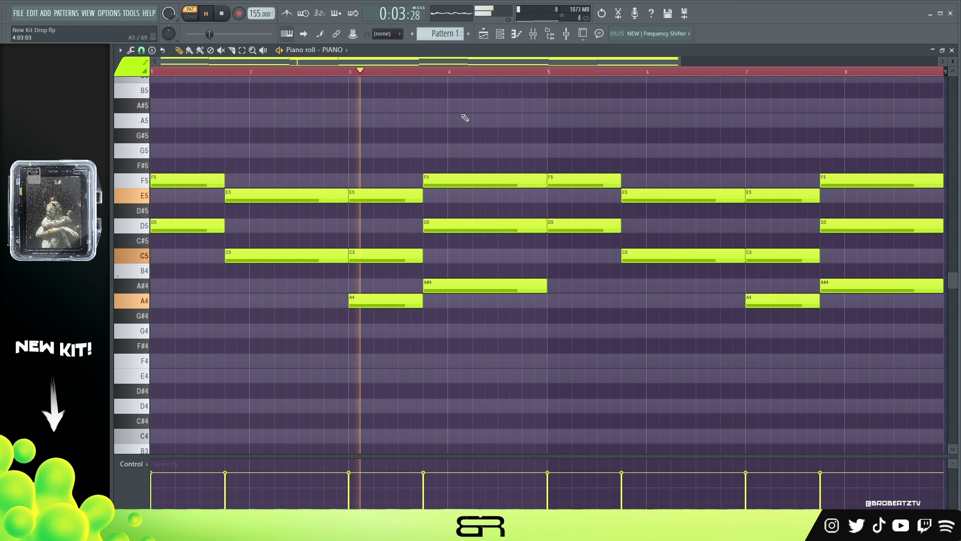
right_click(461, 118, "ctrl")
scroll(671, 228, "up", 1)
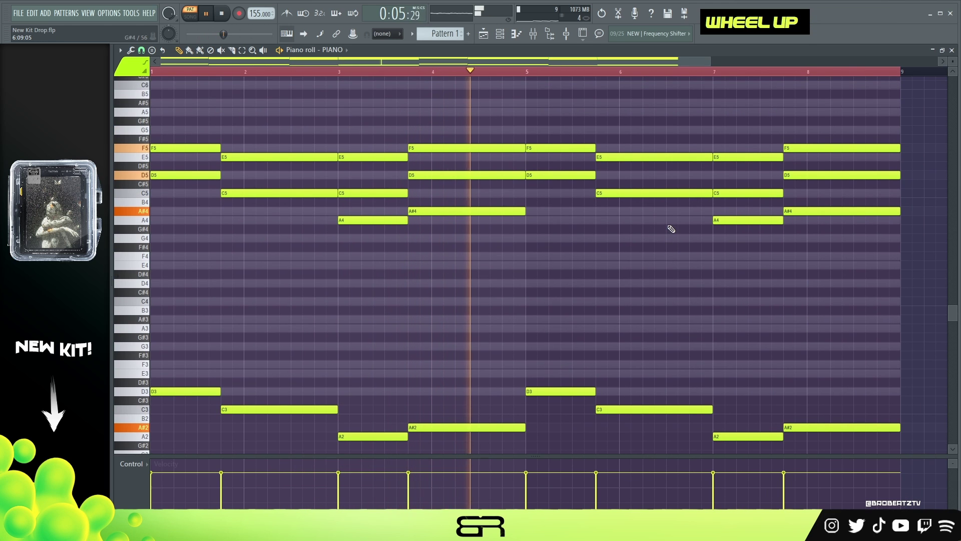
key("space")
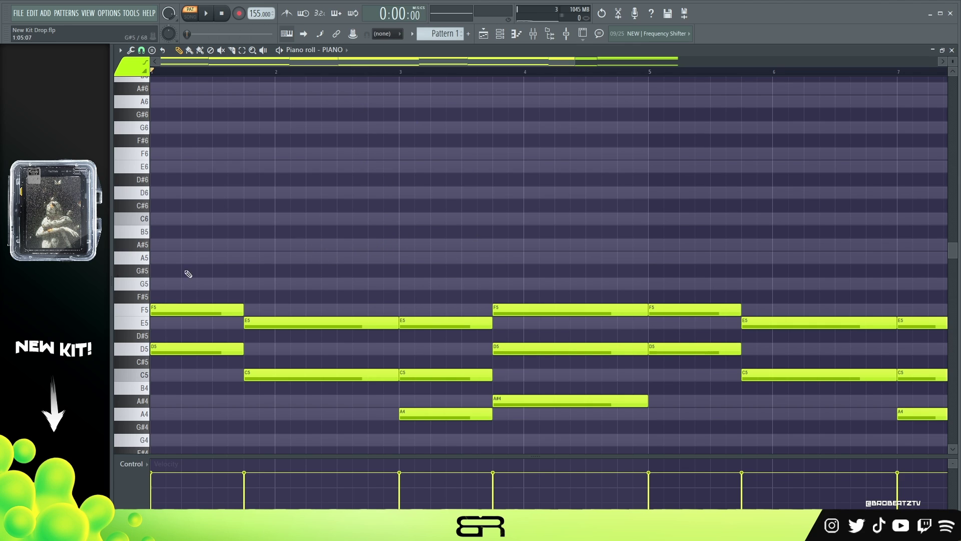
left_click(215, 154)
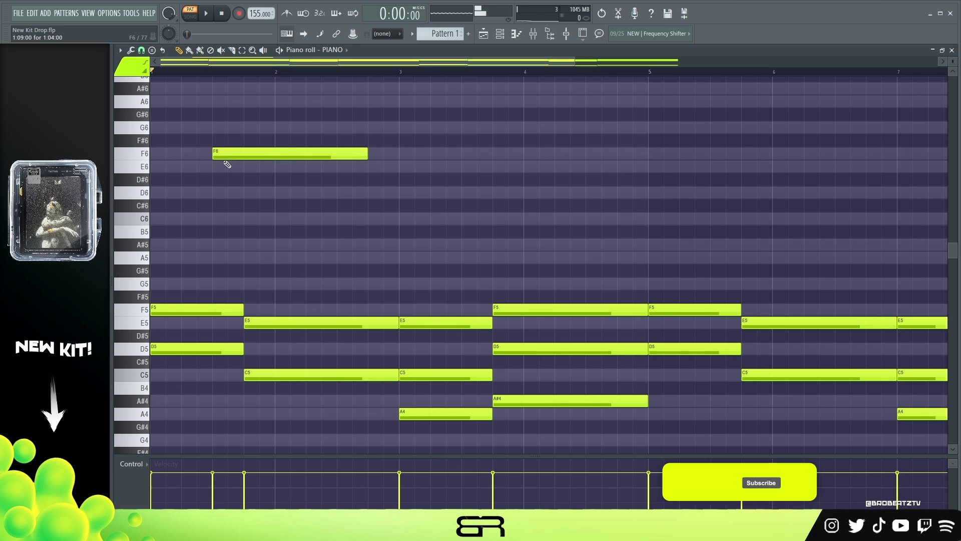
left_click(295, 179)
left_click(358, 232)
left_click(433, 244)
right_click(438, 244)
right_click(408, 232)
right_click(348, 179)
right_click(316, 154)
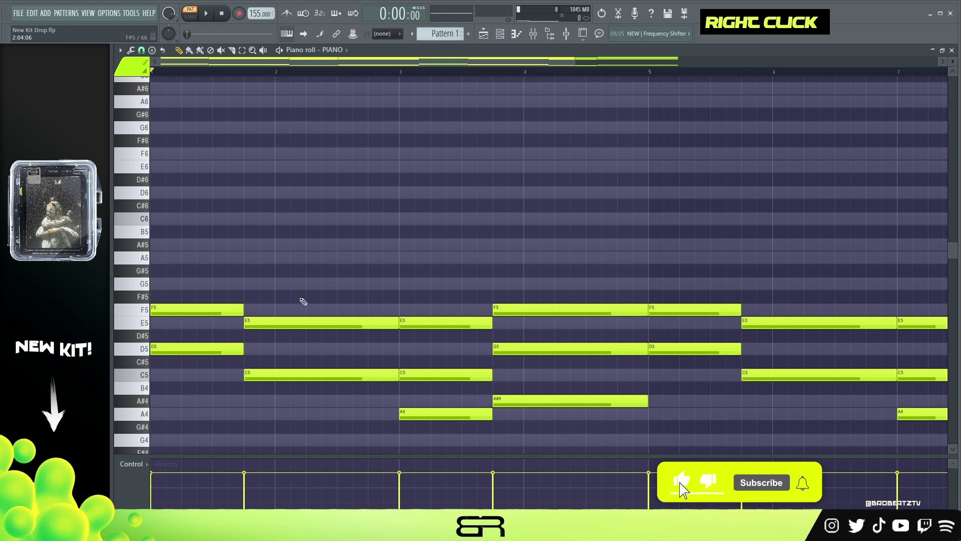
Copy the first chord's F5 note up to A5 and the second chord's E5 note up to G5.
left_click(178, 307, "ctrl")
left_click_drag(178, 308, 170, 251)
left_click(275, 323, "ctrl")
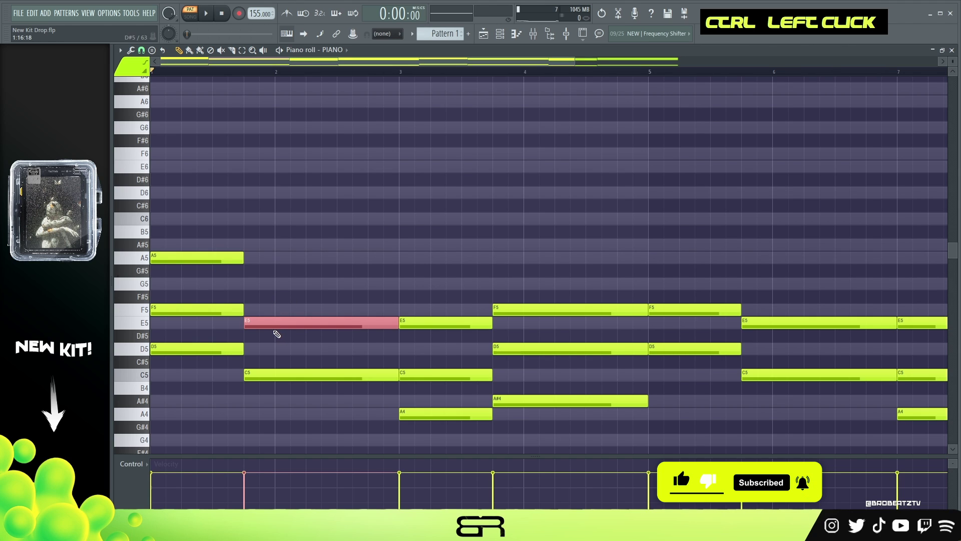
left_click_drag(275, 329, 272, 274)
right_click(459, 260)
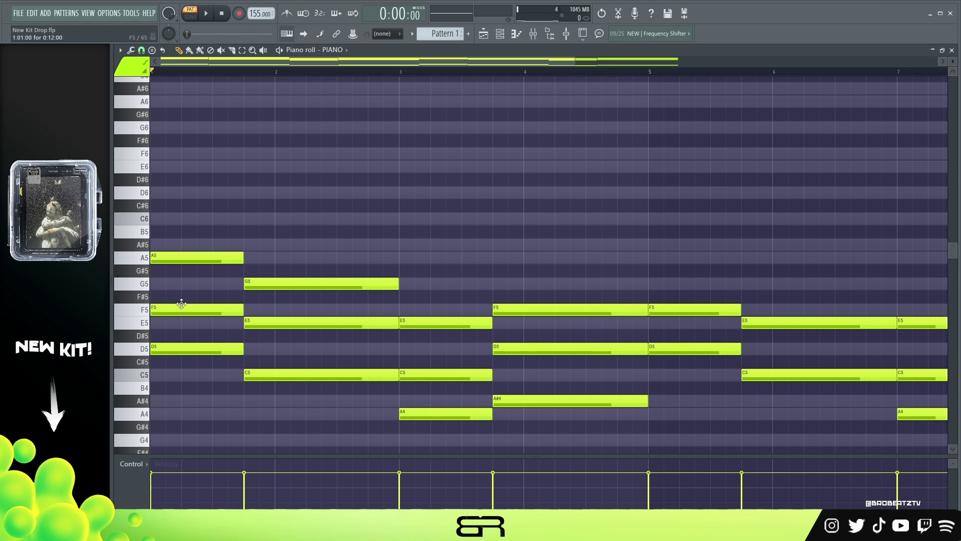
Copy F5, E5 and C5 from the first three chords up an octave as a melody, and delete the A5 and G5 chord notes.
left_click(161, 308, "ctrl")
left_click(301, 323, "ctrl+shift")
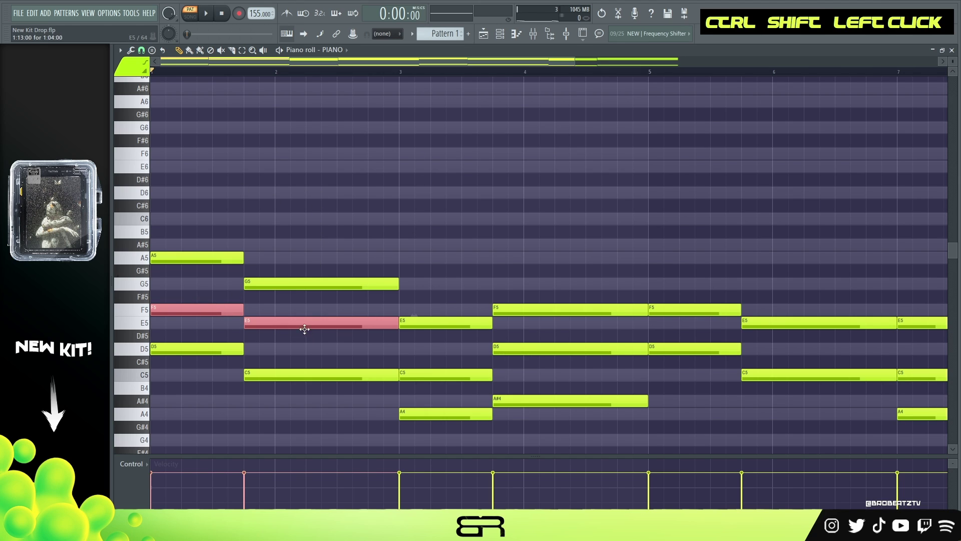
left_click(400, 374, "ctrl+shift")
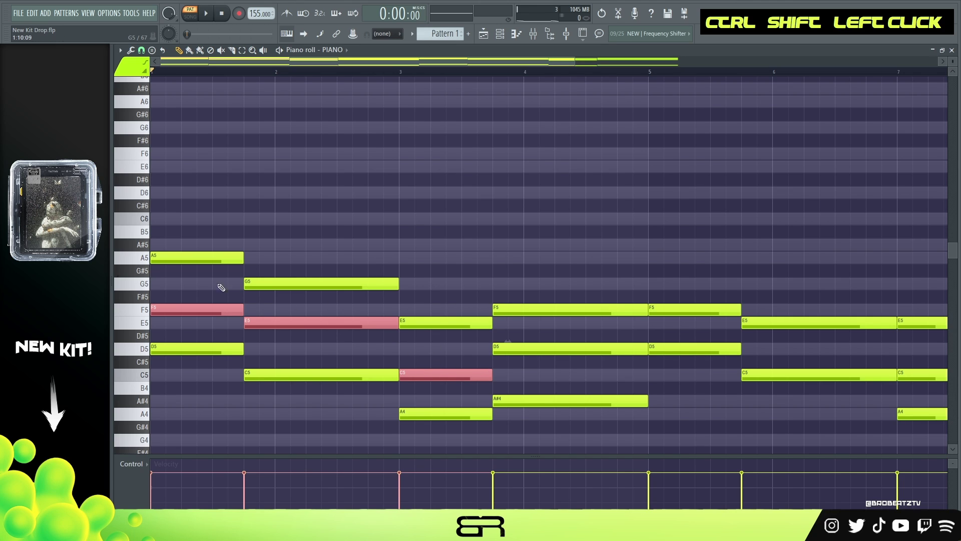
mouse_move(199, 310)
left_mouse_down("shift")
mouse_move(279, 309)
mouse_move(209, 306)
left_mouse_up("shift")
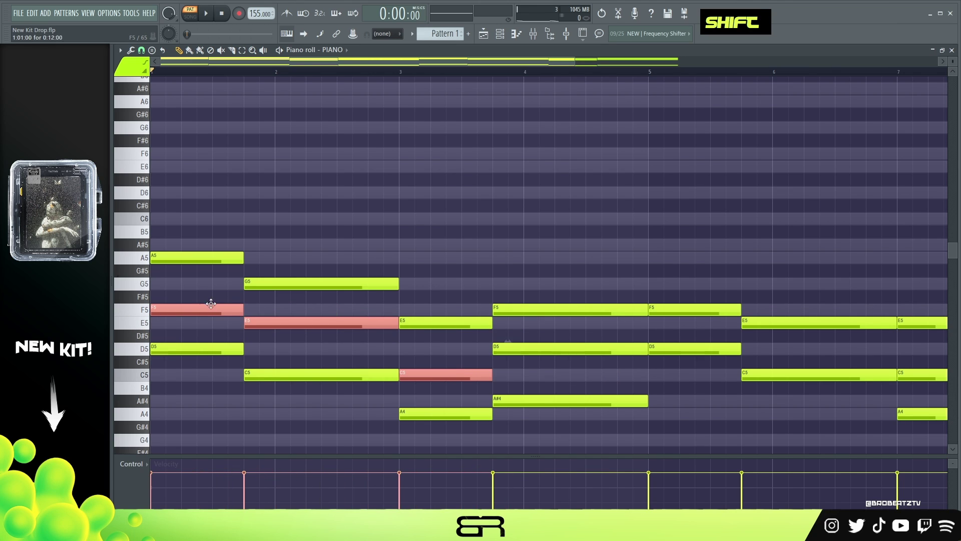
key("ctrl+Up")
key("ctrl+Down")
key("ctrl+Up")
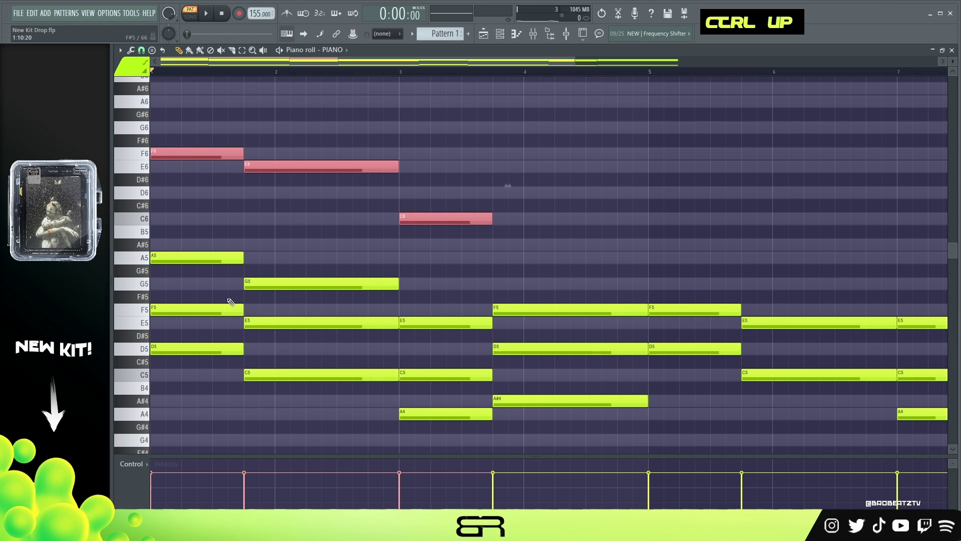
right_click(315, 244)
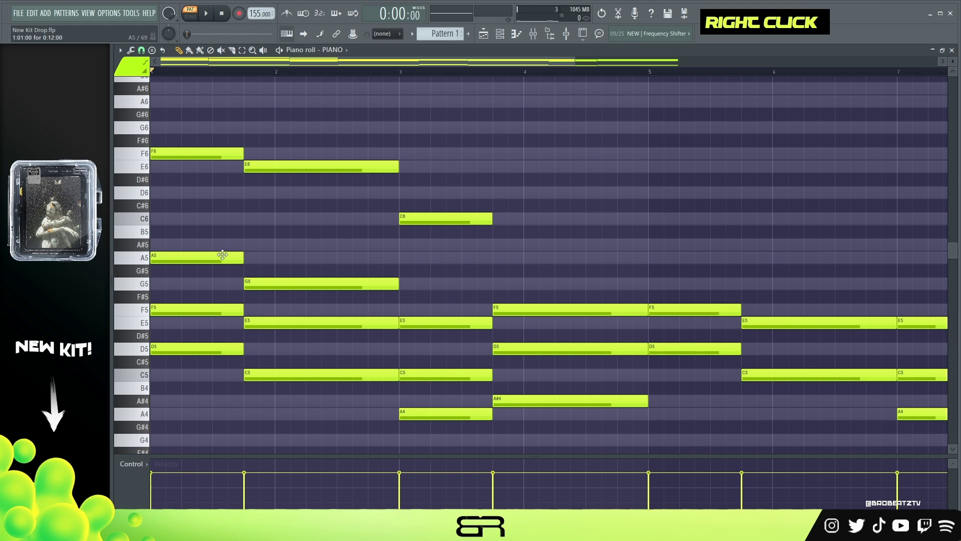
right_click(222, 257)
right_click(260, 284)
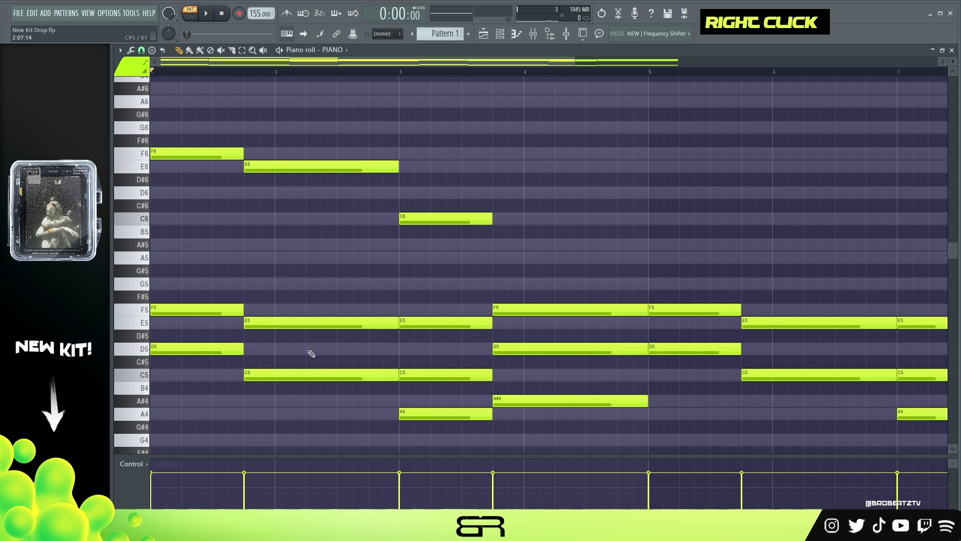
left_click(184, 349, "ctrl")
mouse_move(184, 348)
left_mouse_down("shift")
mouse_move(198, 350)
mouse_move(185, 349)
left_mouse_up("shift")
key("ctrl+Up")
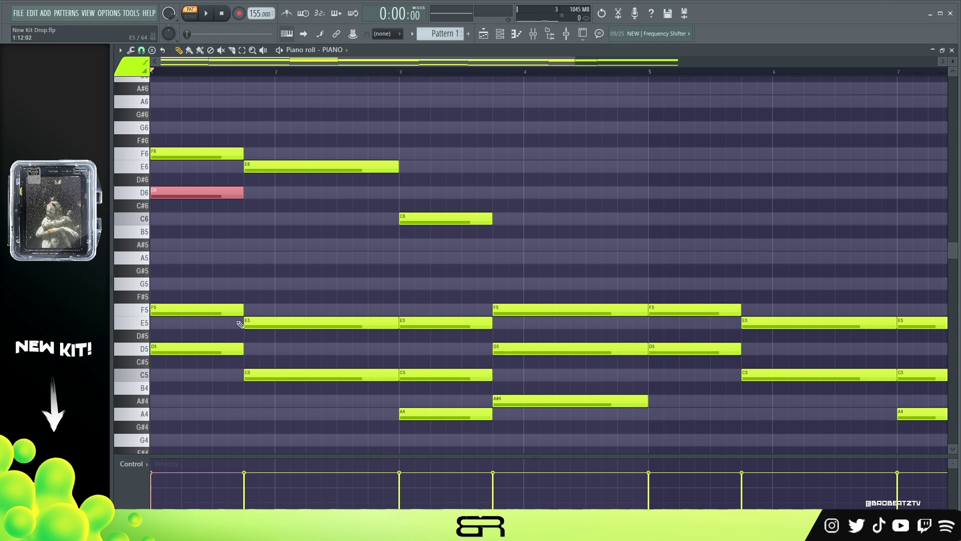
key("Delete")
Shift the F6, E6 and C6 melody notes one beat later and play back the result.
left_click_drag(204, 120, 477, 245, "ctrl")
left_click_drag(193, 158, 220, 157)
left_click(275, 195)
key("space")
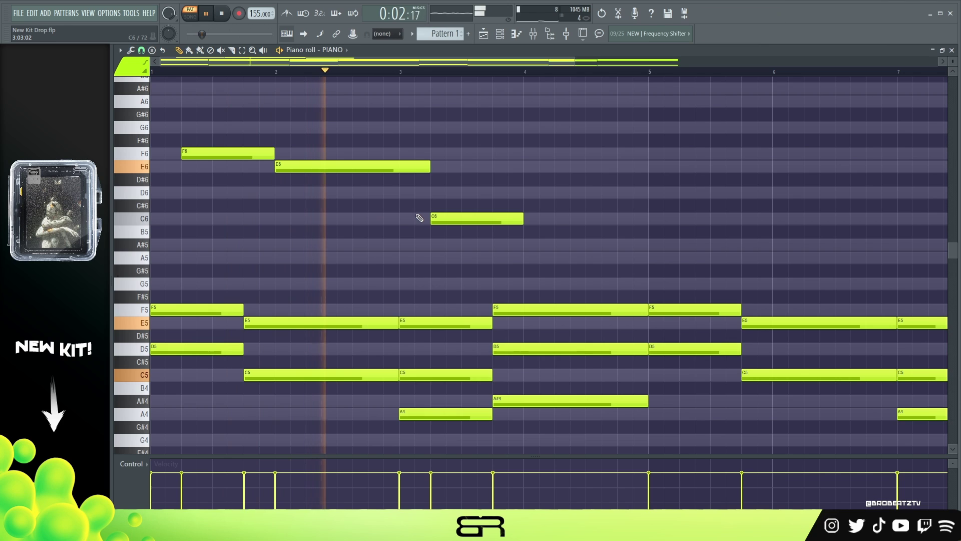
right_click(442, 241)
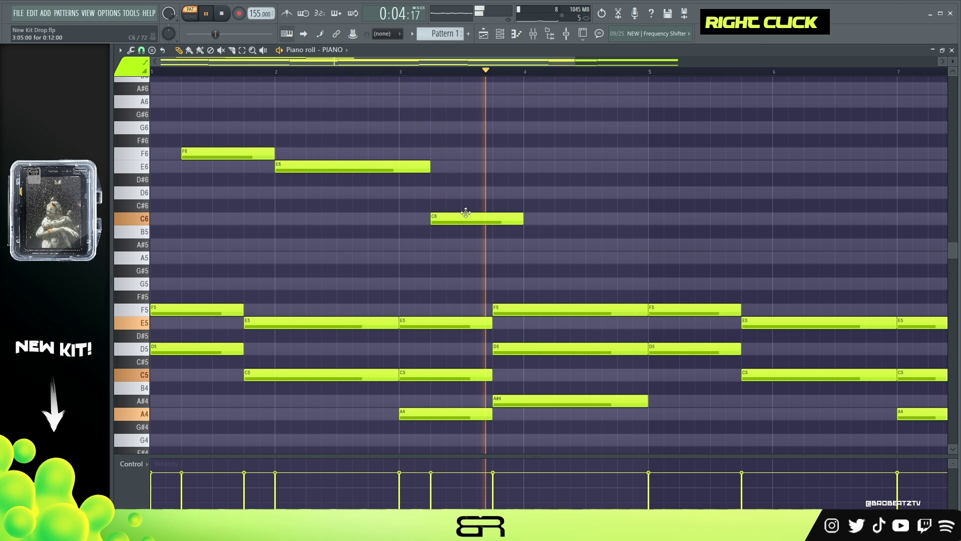
key("space")
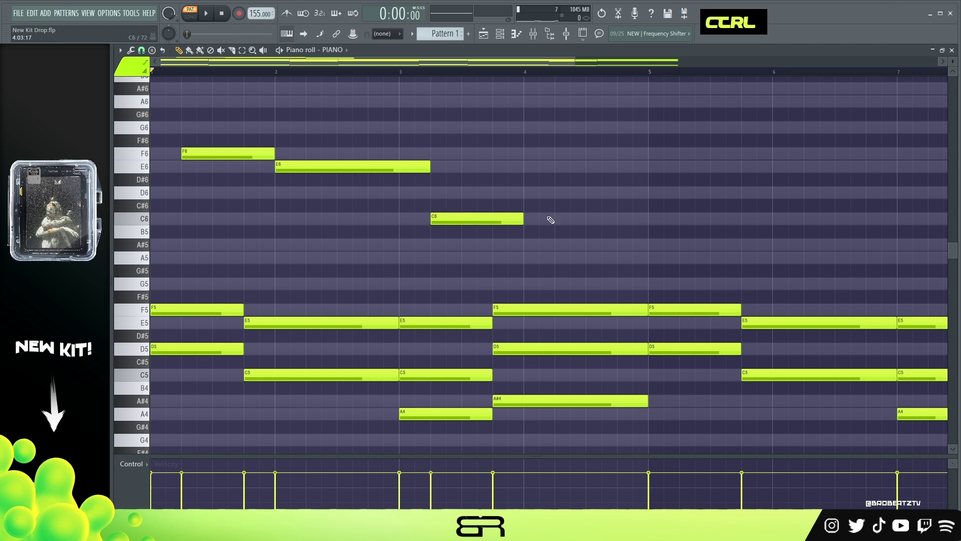
left_click_drag(545, 200, 430, 234, "ctrl")
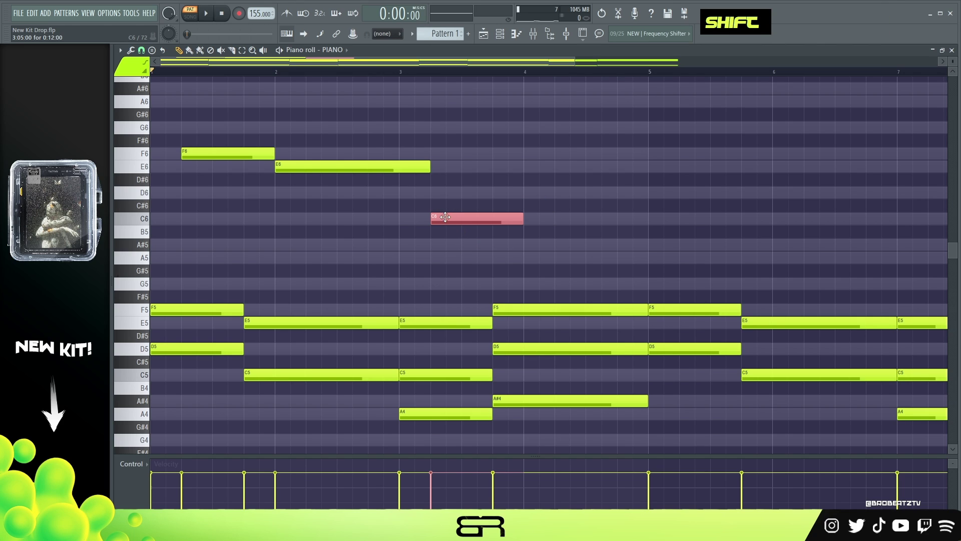
left_click_drag(445, 217, 481, 310, "shift")
left_click_drag(548, 290, 599, 430, "ctrl")
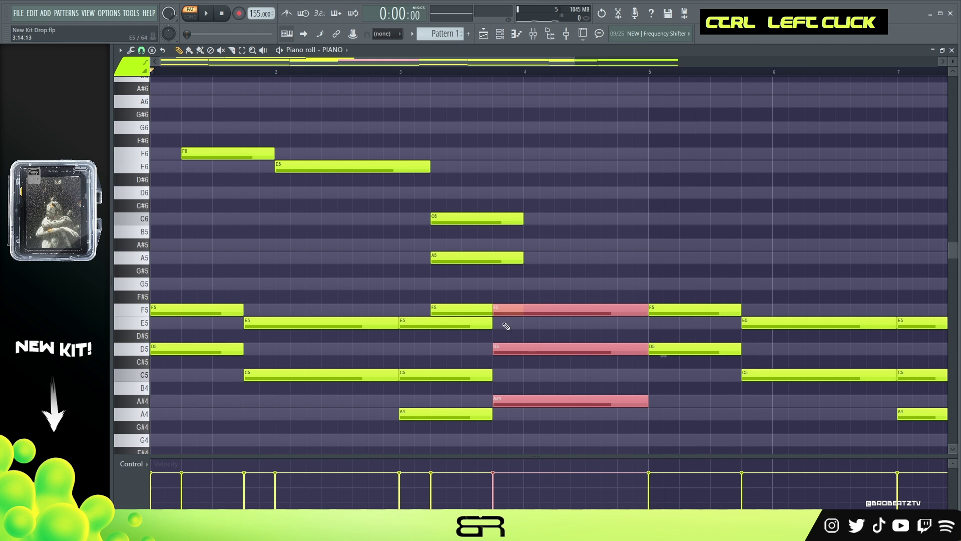
right_click(476, 309)
right_click(491, 260)
Copy the C6 melody note to A5, place the copy at the start of bar 4, and play back the melody.
left_click(447, 219, "ctrl")
left_click_drag(447, 218, 445, 102)
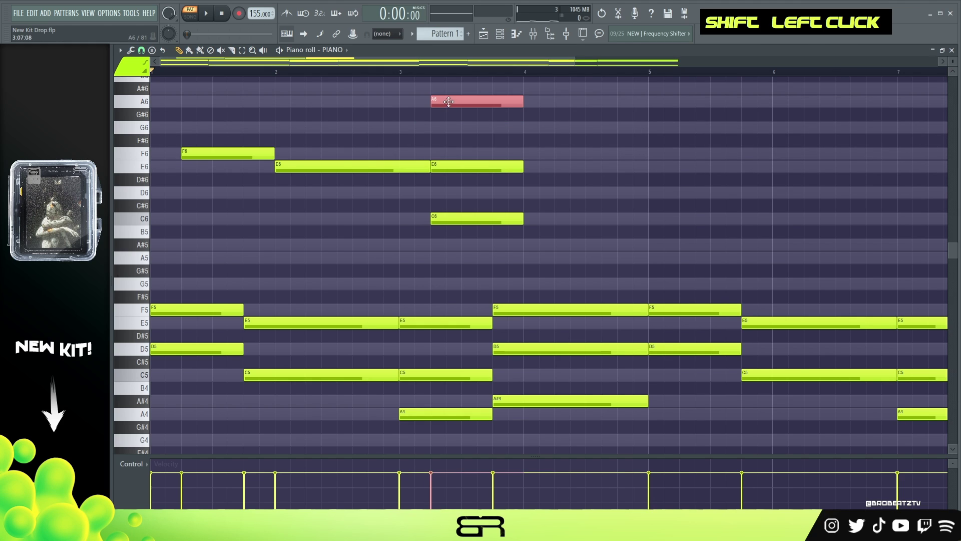
key("ctrl+Down")
right_click(488, 167)
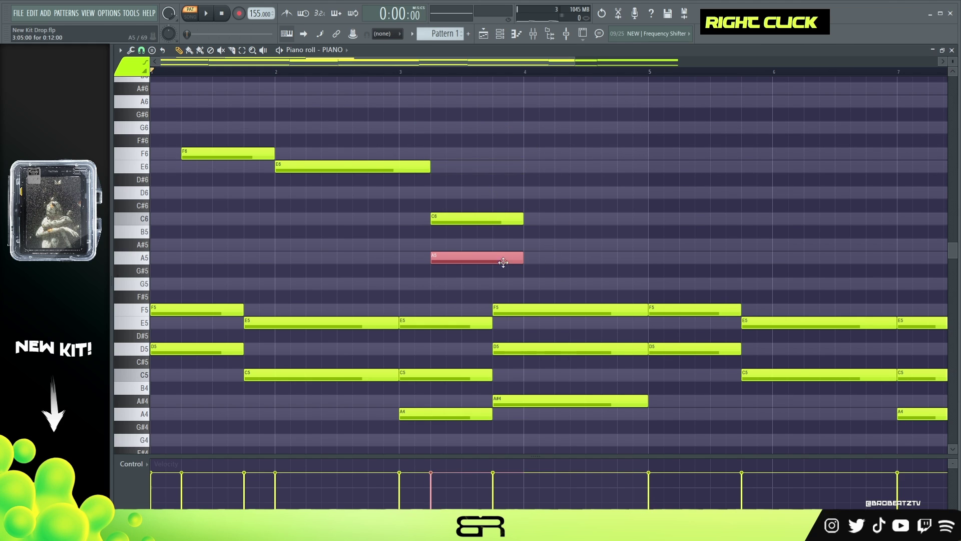
mouse_move(486, 254)
left_mouse_down()
mouse_move(594, 254)
mouse_move(586, 255)
left_mouse_up()
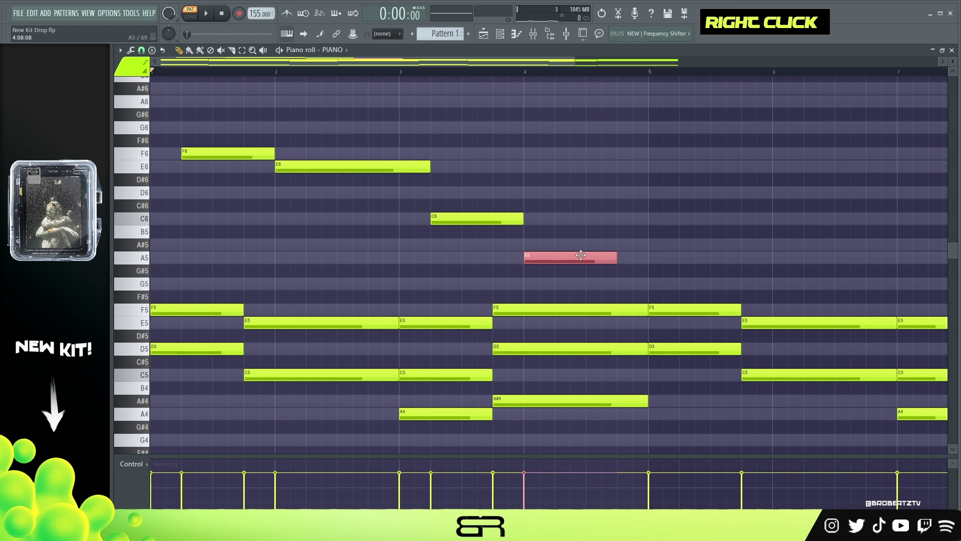
left_click(603, 213)
key("space")
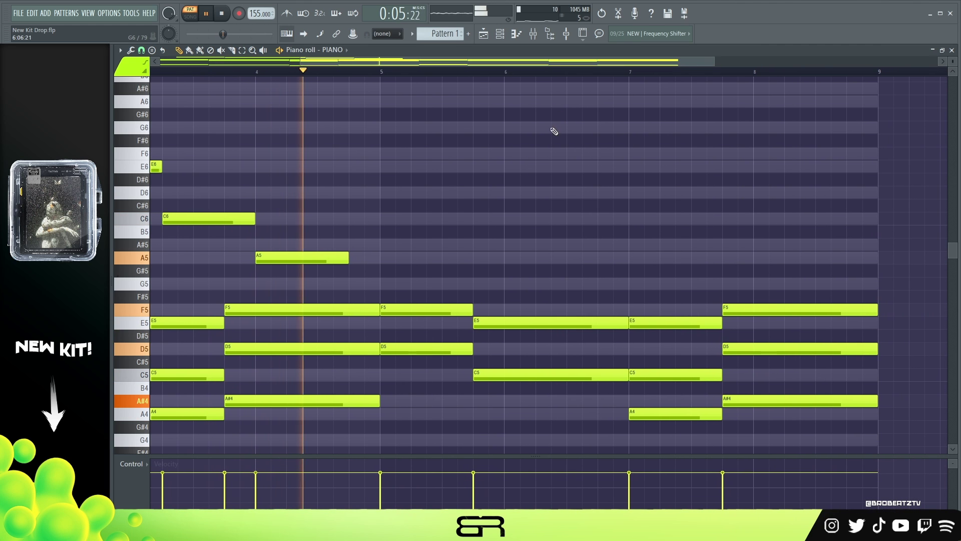
key("space")
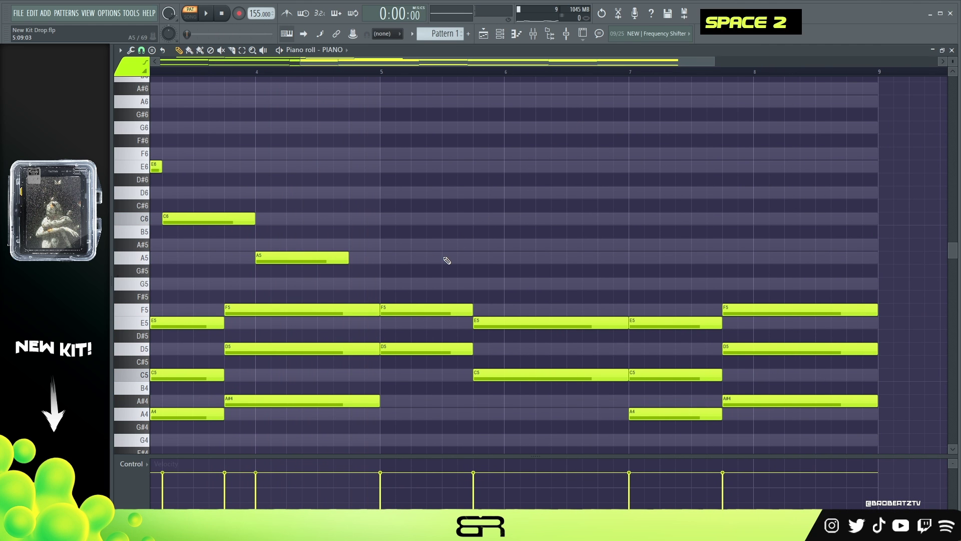
Copy the A5 melody note to beat 2 of bar 5 and lengthen the copy to one bar, checking it with playback.
left_click(290, 259, "ctrl")
left_click_drag(290, 260, 448, 267)
key("space")
left_click(472, 270, "ctrl")
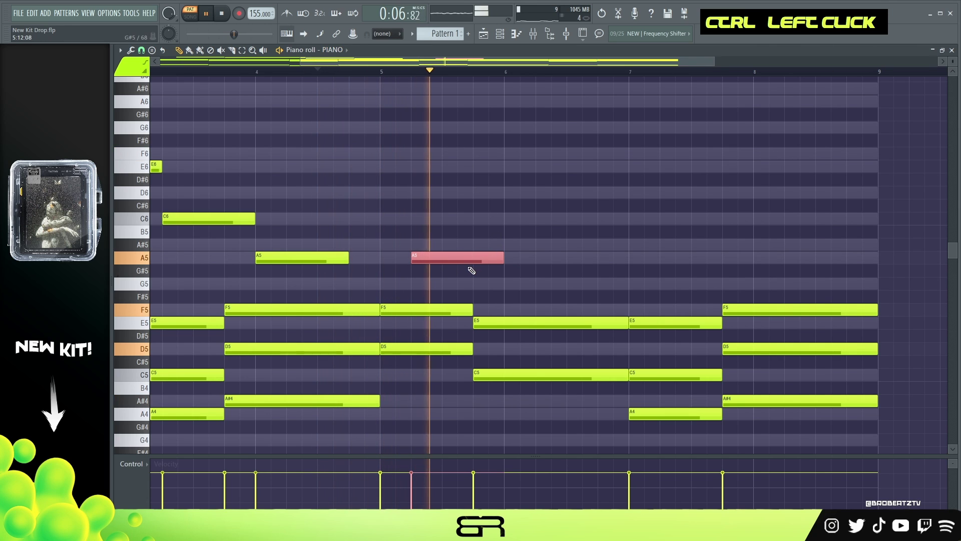
key("space")
left_click_drag(506, 263, 526, 258)
right_click(524, 262)
left_click(508, 250)
right_click(553, 243)
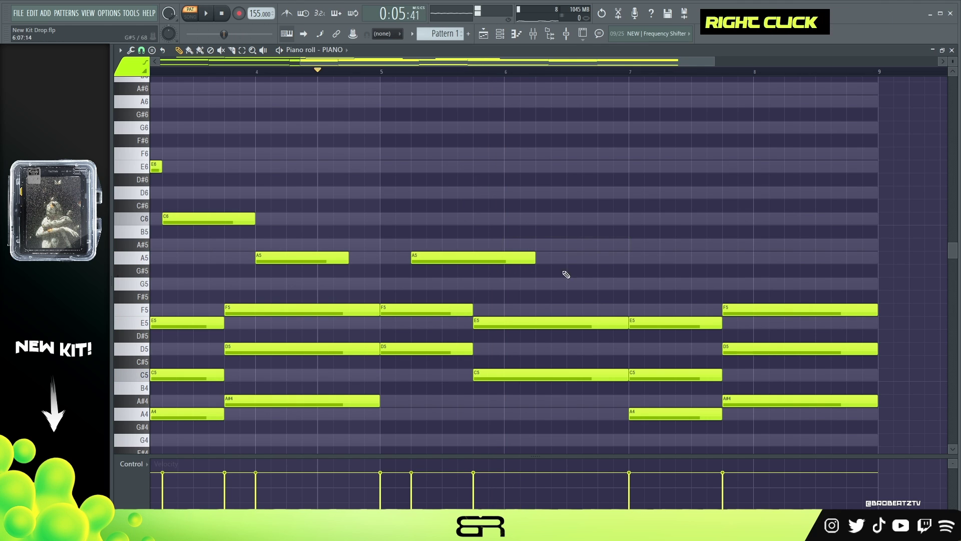
Add G5 melody notes 14 steps long on beat 3 of bars 6 and 7, and play back the melody.
double_click(576, 284)
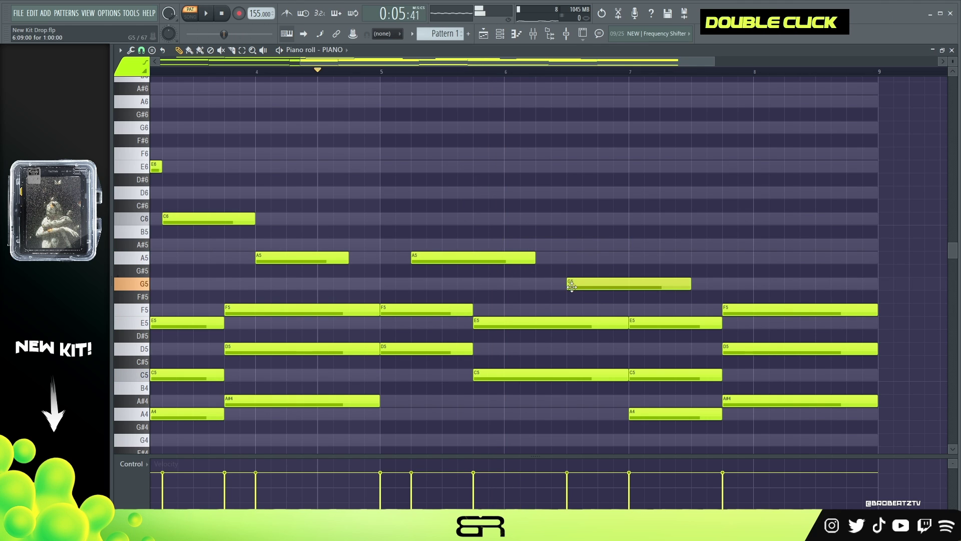
left_click_drag(691, 284, 674, 284)
left_click(696, 284)
key("space")
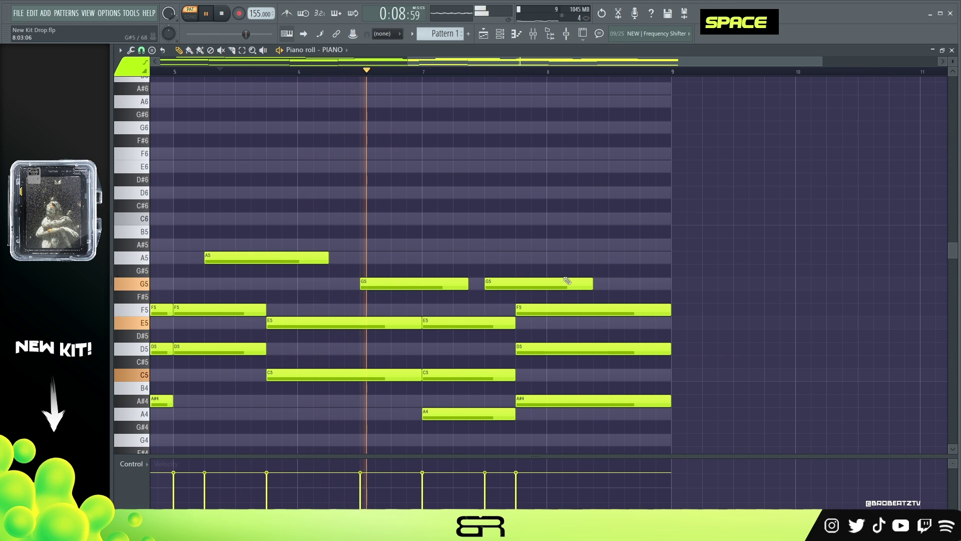
Add A5, G5 and A5 melody notes in succession through bar 8, and trim the last two to end at bar 9.
left_click(552, 257)
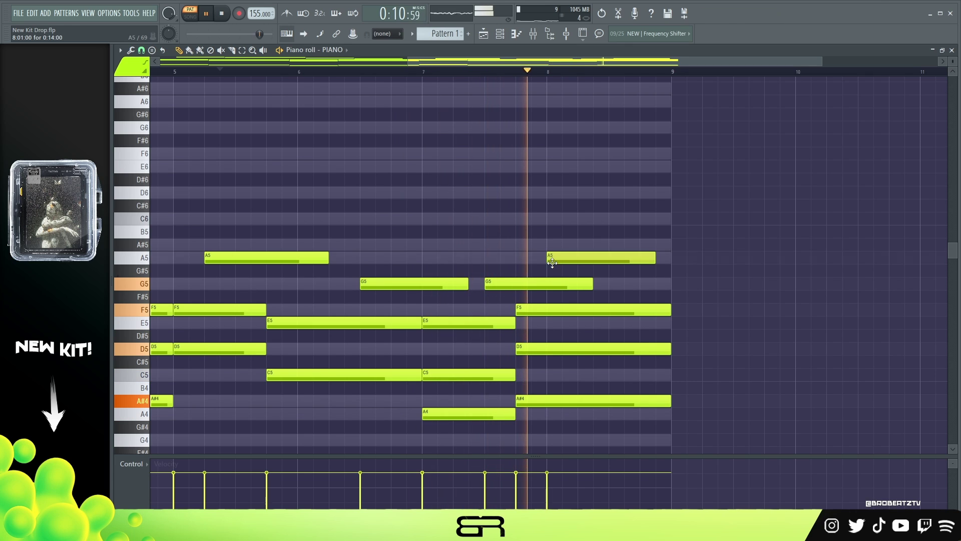
left_click(617, 283)
left_click(660, 258)
key("space")
left_click_drag(765, 245, 671, 297)
right_click(707, 299)
left_click_drag(715, 262, 672, 262)
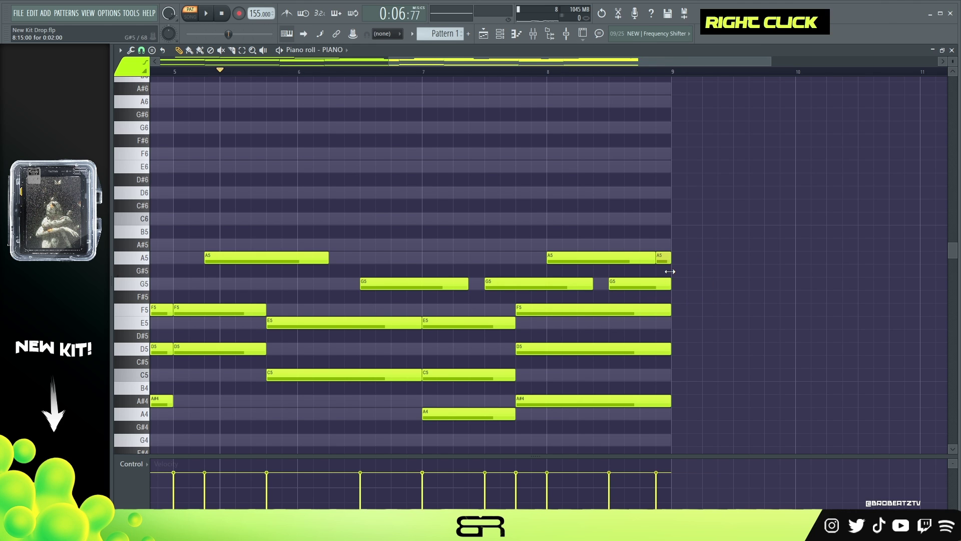
left_click_drag(551, 65, 275, 80)
scroll(275, 72, "down", 3)
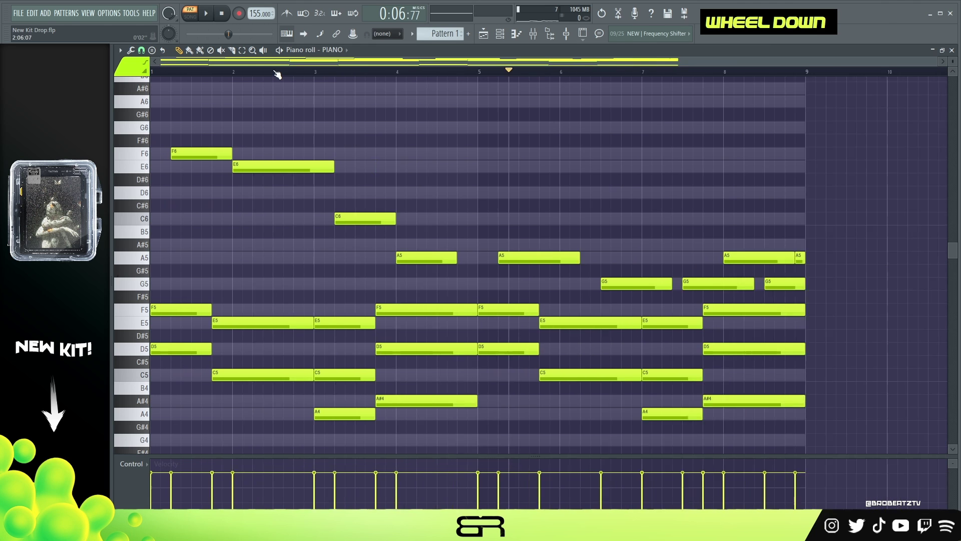
left_click_drag(699, 291, 187, 133)
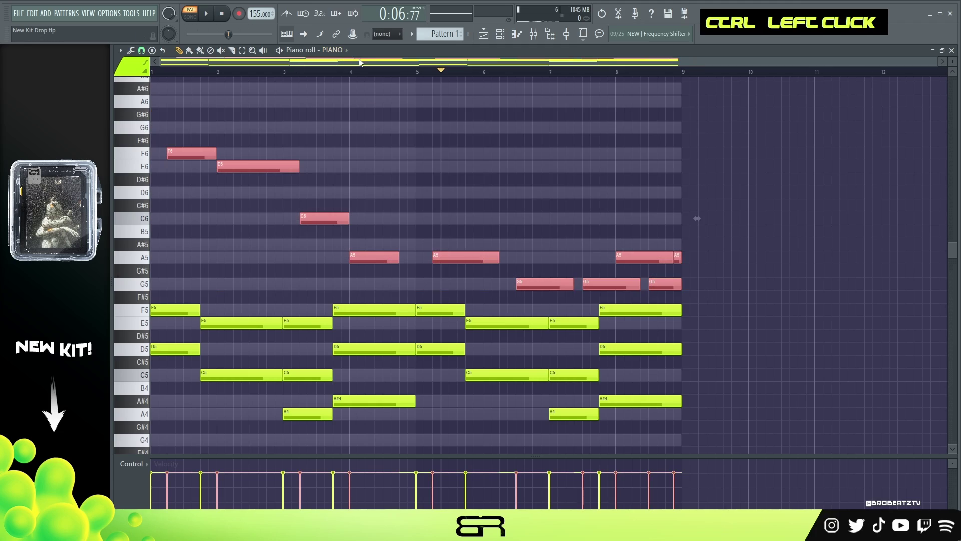
right_click(398, 113)
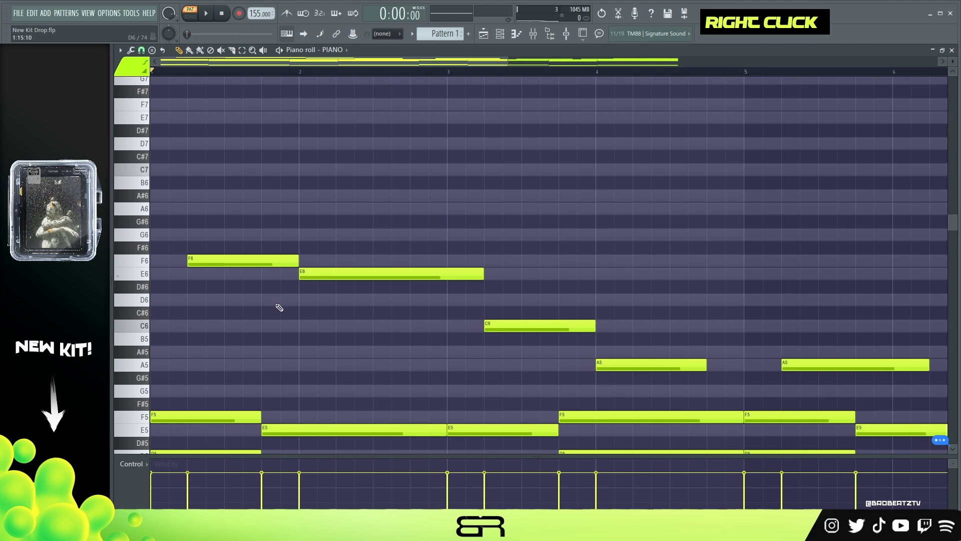
Copy the F6 melody note at beat 2 of bar 1 up an octave to F7.
left_click_drag(226, 229, 149, 435)
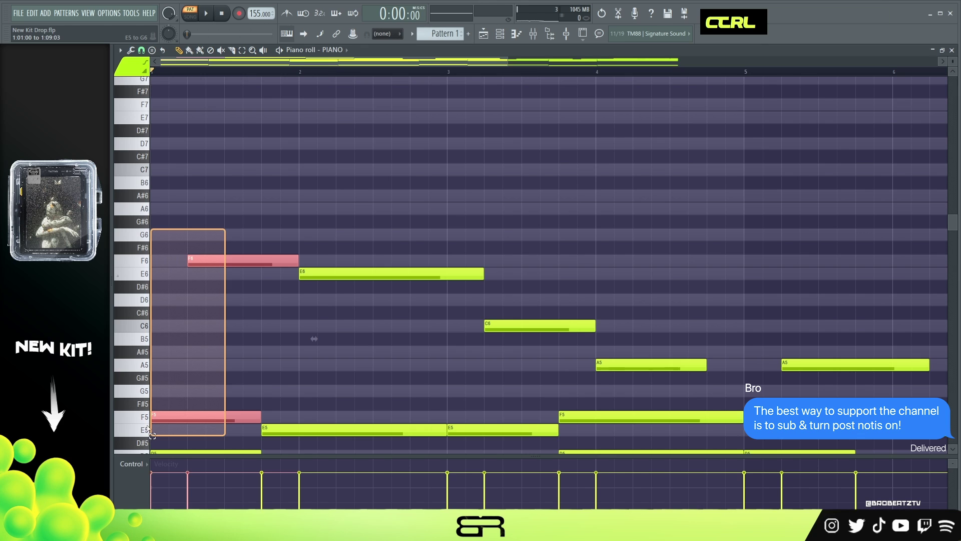
right_click(241, 342)
mouse_move(226, 258)
left_mouse_down()
mouse_move(245, 259)
mouse_move(225, 260)
left_mouse_up()
key("ctrl+Up")
scroll(277, 229, "up", 1)
right_click(278, 230)
scroll(298, 196, "up", 2)
left_click(284, 221, "ctrl")
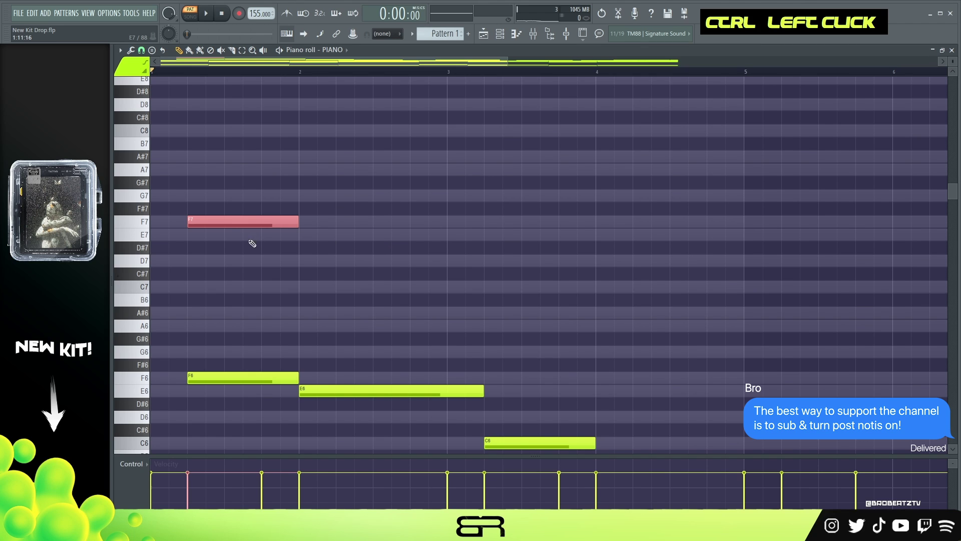
Copy the bar 1 F7 note to A7 and C8, and transpose both copies down an octave.
mouse_move(201, 217)
left_mouse_down()
mouse_move(292, 201)
mouse_move(201, 164)
mouse_move(275, 151)
mouse_move(195, 102)
mouse_move(222, 125)
left_mouse_up()
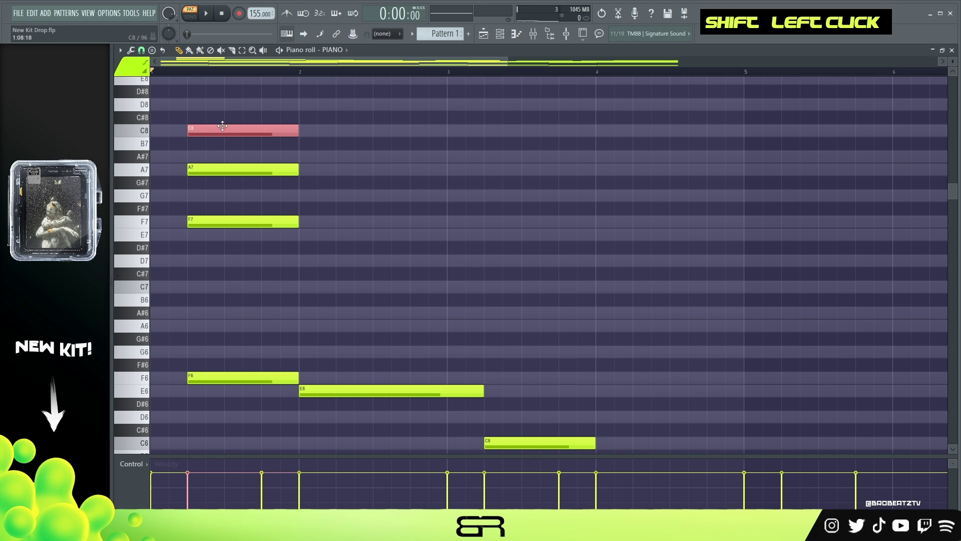
left_click_drag(354, 84, 248, 180)
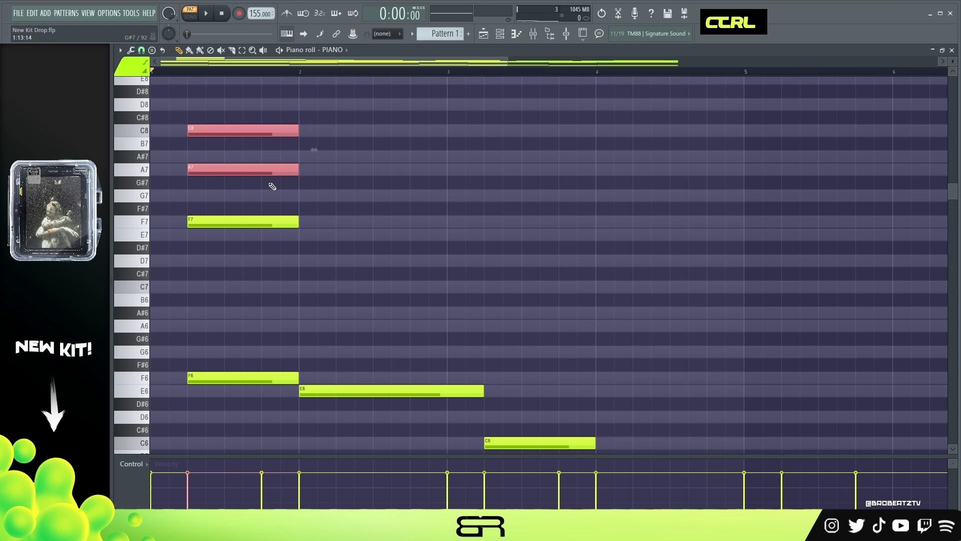
key("ctrl+Down")
right_click(423, 279)
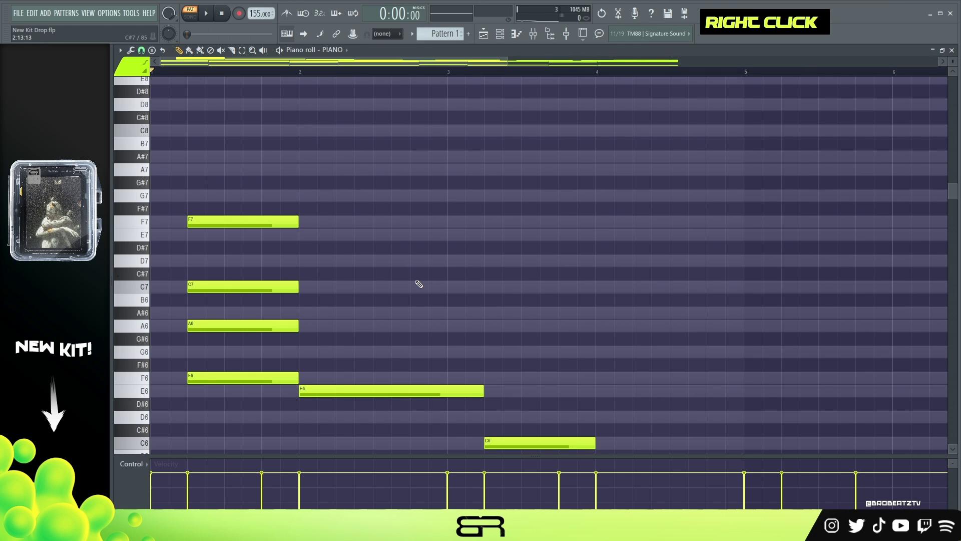
Add an F7 note at the start of bar 3 and duplicate it one octave lower at F6.
left_click_drag(179, 228, 284, 320)
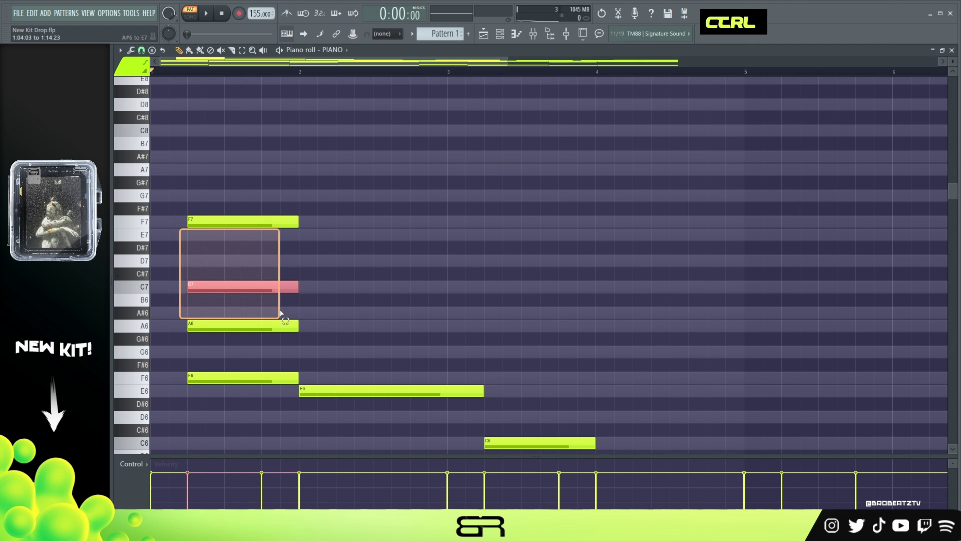
right_click(519, 279)
left_click(454, 221)
mouse_move(462, 222)
left_mouse_down()
mouse_move(478, 241)
mouse_move(490, 223)
mouse_move(457, 220)
left_mouse_up()
key("ctrl+Down")
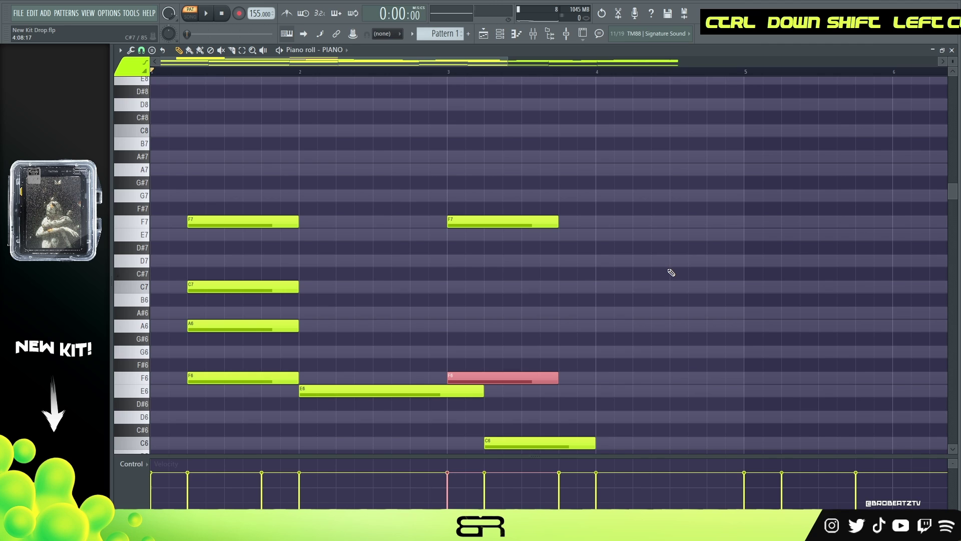
right_click(449, 301)
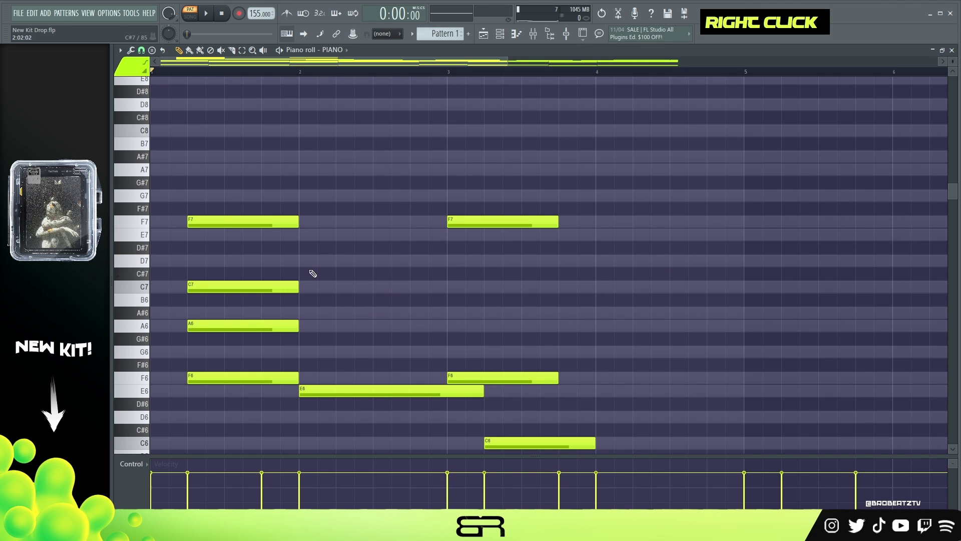
Add an E7 note at beat 2 of bar 1 and shorten it to a very brief grace note.
left_click(200, 235)
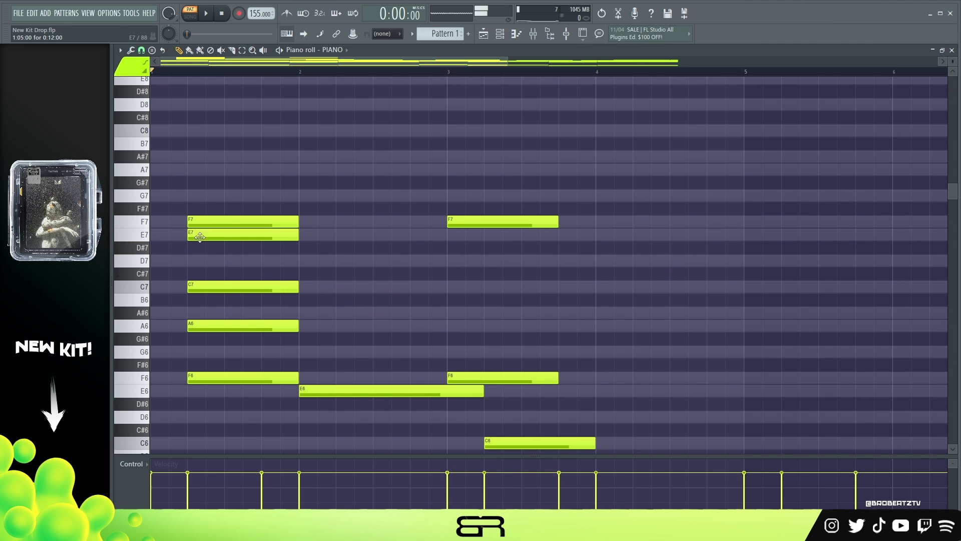
left_click_drag(297, 237, 193, 247)
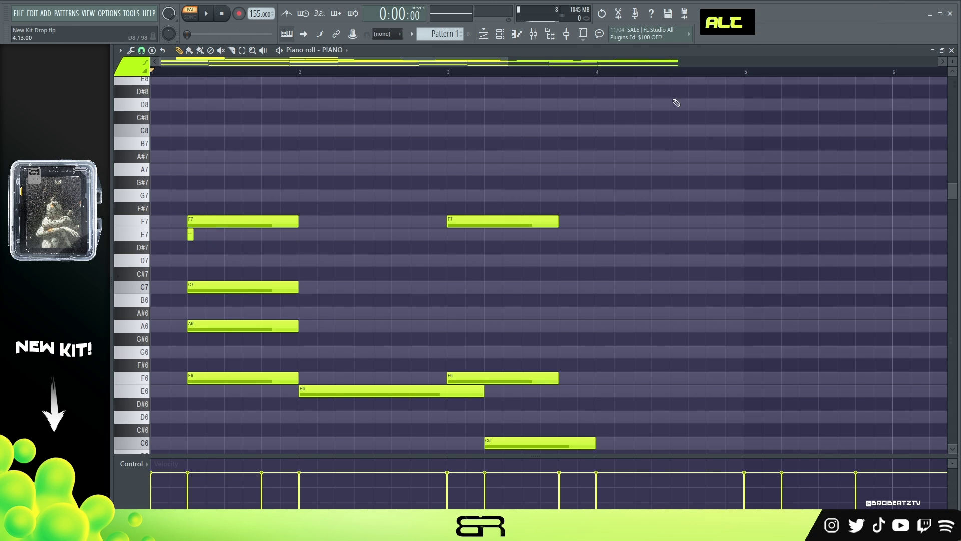
scroll(956, 62, "up", 1)
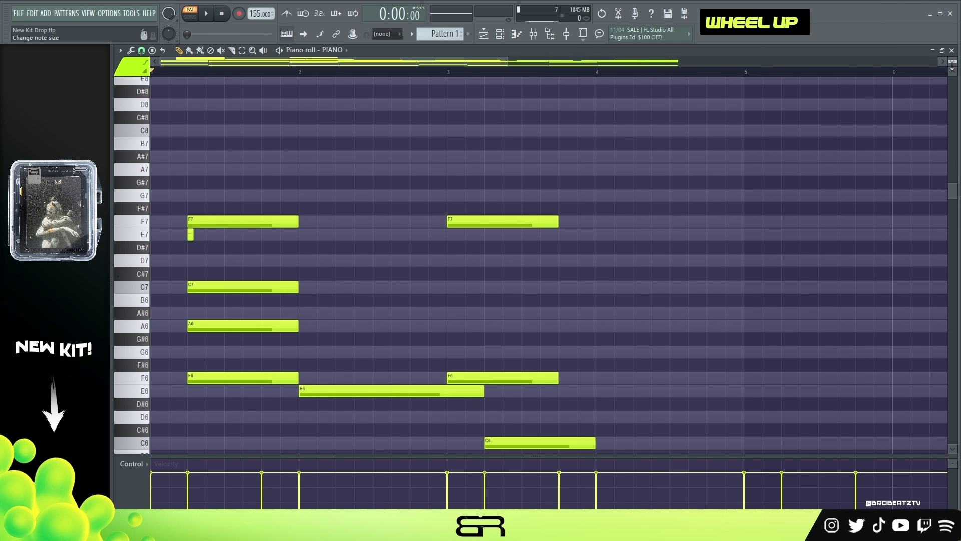
scroll(953, 63, "up", 1)
scroll(504, 64, "up", 1)
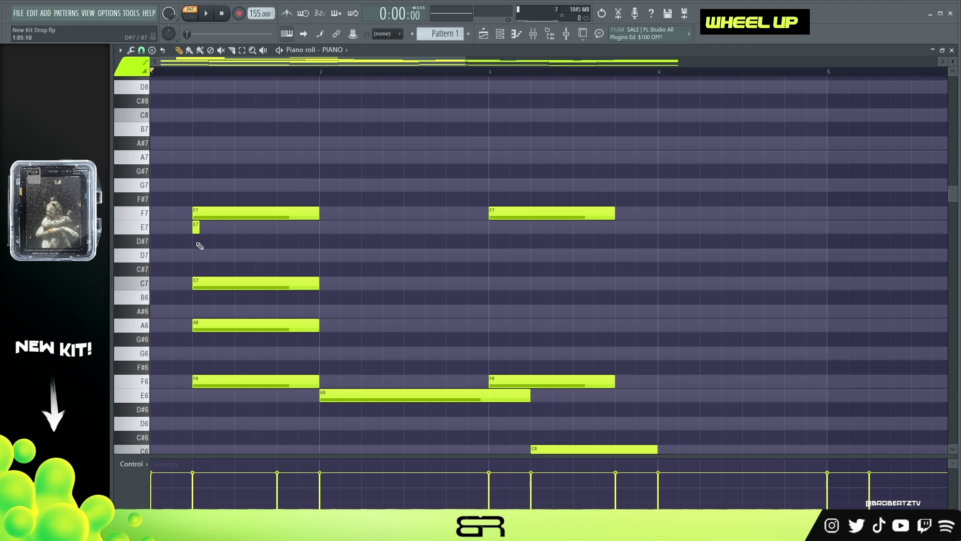
Shift the bar 1 F7 note slightly later, shorten it, and add a D7 note of the same length at step 7.
scroll(212, 215, "down", 1, "shift")
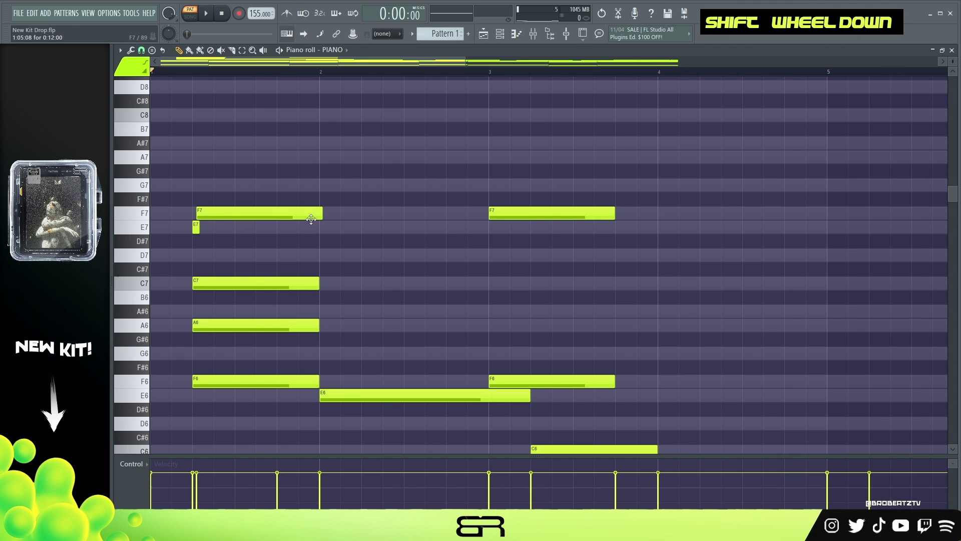
left_click_drag(322, 214, 232, 223)
left_click(221, 251)
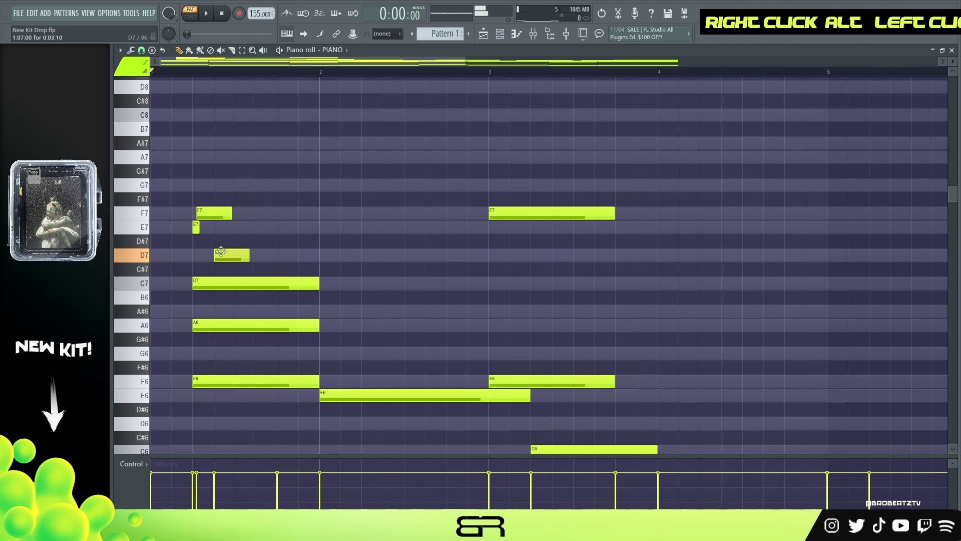
Move the A6 note to step 11 and the C7 note to step 15 of bar 1, checking the timing with playback.
left_click_drag(221, 285, 347, 286)
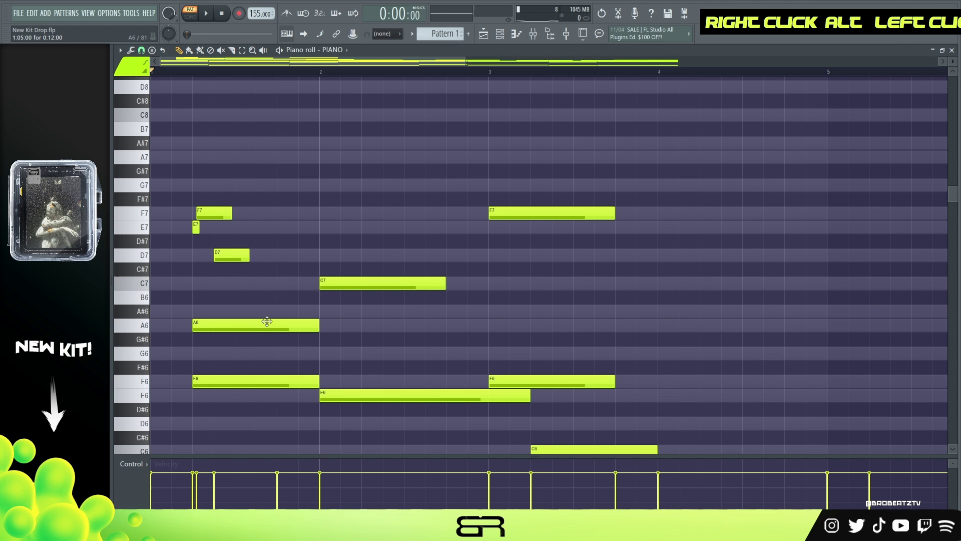
left_click_drag(226, 328, 285, 329)
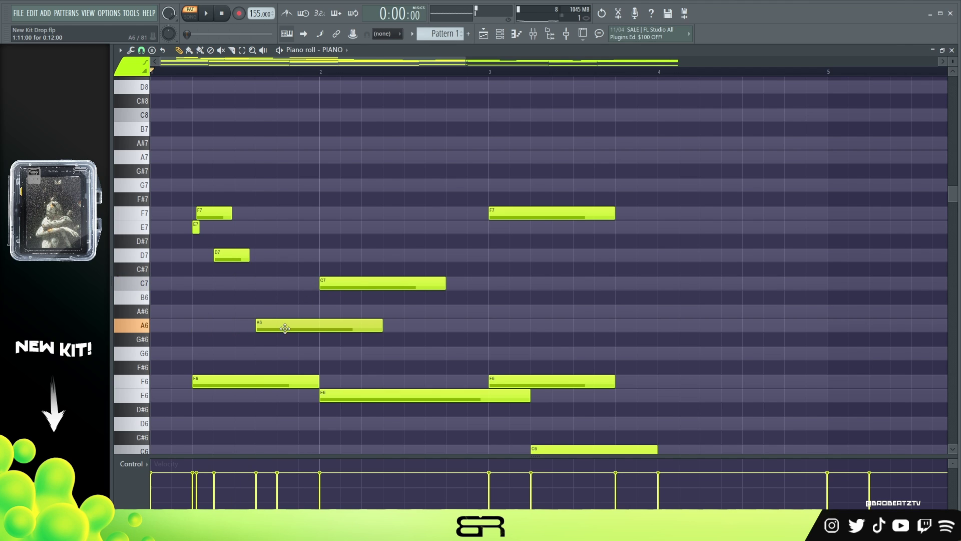
key("space")
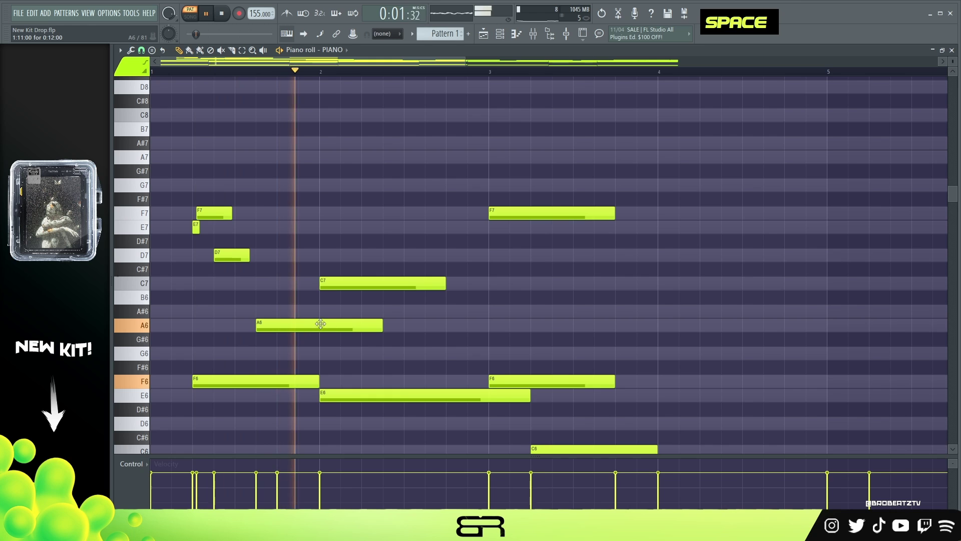
key("space")
left_click_drag(350, 284, 327, 283)
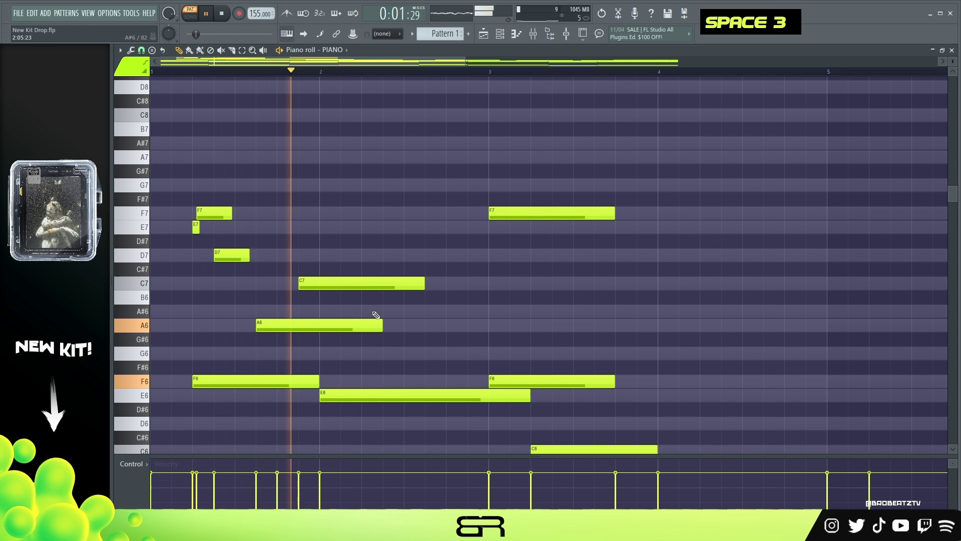
Add another C7 note at step 13 of bar 2 and trim it to end at bar 3.
left_click(445, 284)
key("space")
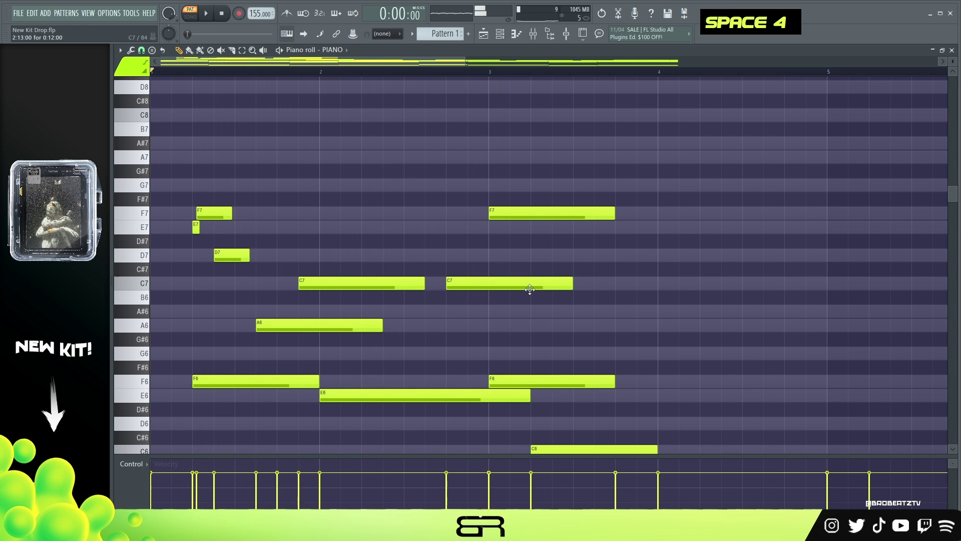
left_click_drag(565, 284, 489, 284)
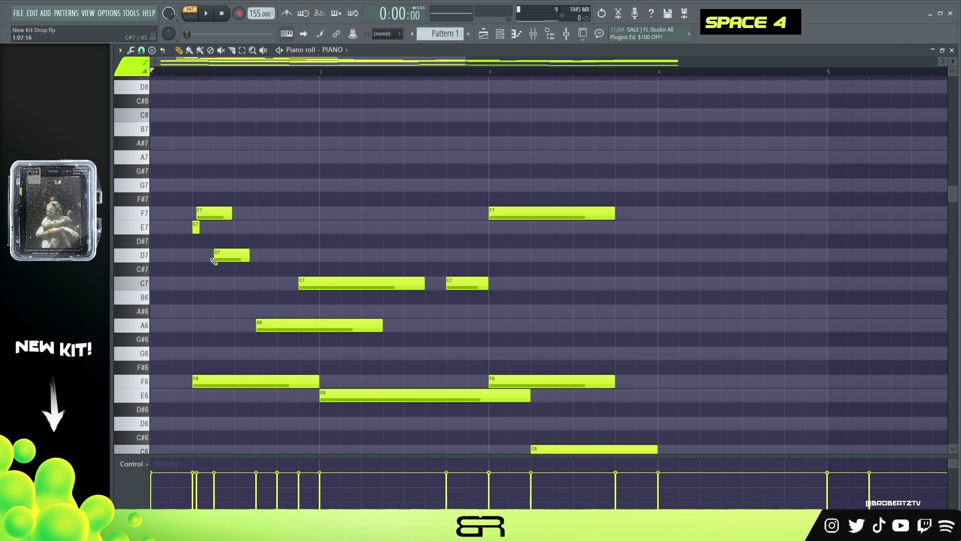
Nudge the bar 1 F7 note slightly later, fine-tune the F7 and D7 note lengths, and play back the phrase.
scroll(220, 216, "down", 1)
left_click_drag(232, 215, 235, 215)
left_click_drag(247, 259, 247, 258)
key("space")
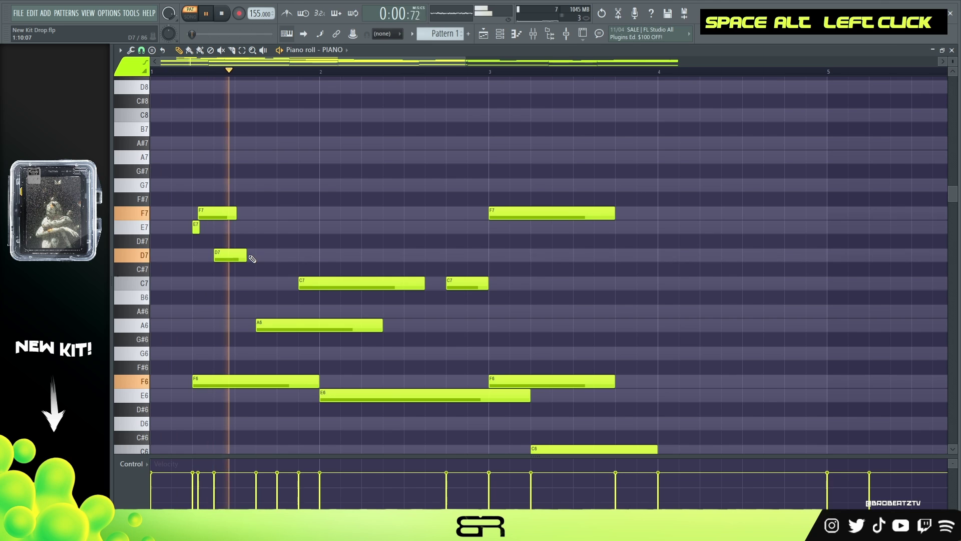
key("space")
Play back the first two bars and shorten the F7 note at the start of bar 3 to two steps.
key("space")
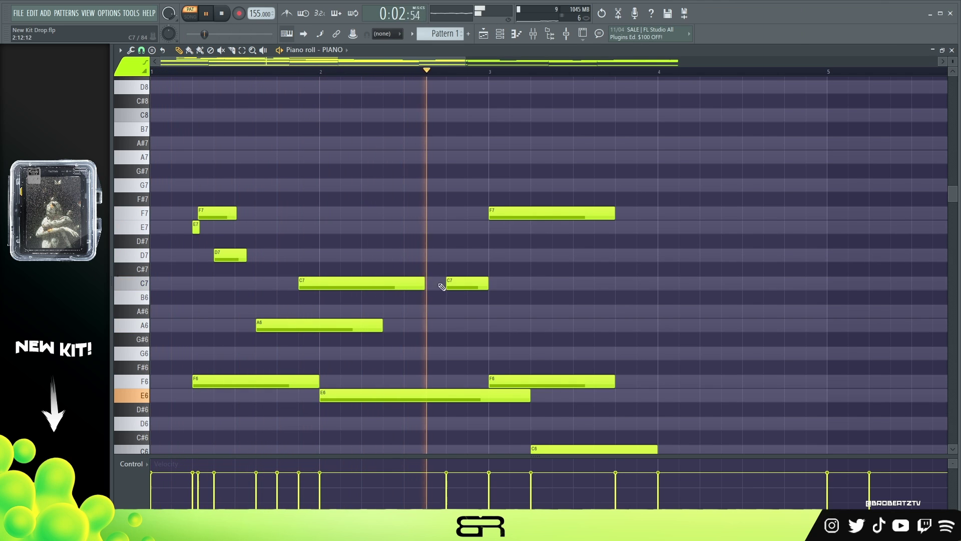
key("space")
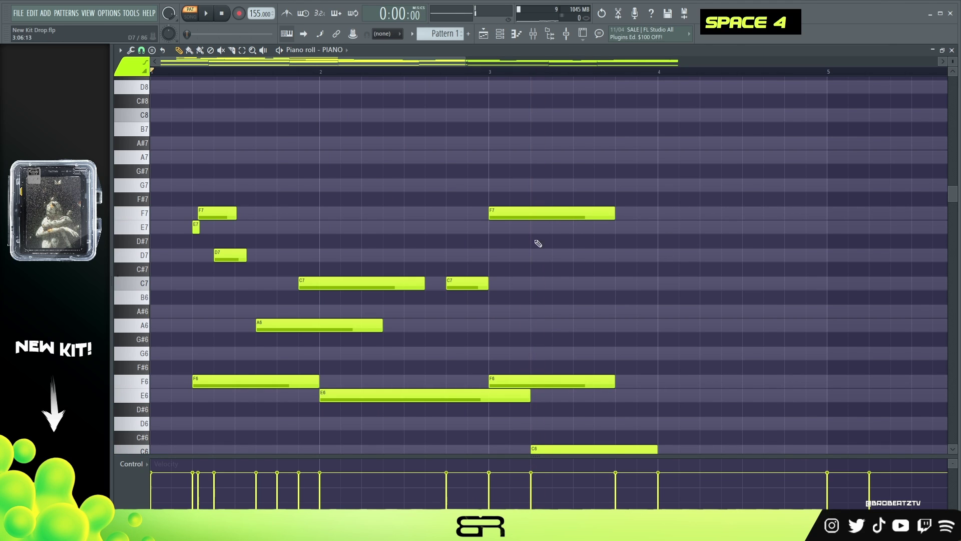
left_click_drag(612, 216, 497, 224)
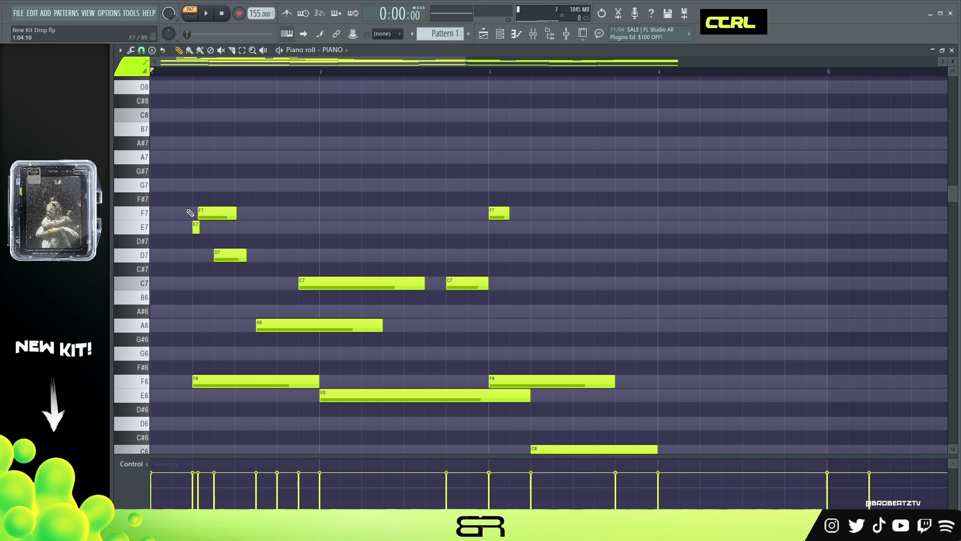
left_click_drag(197, 215, 258, 333)
left_click_drag(285, 264, 318, 301)
right_click(357, 201)
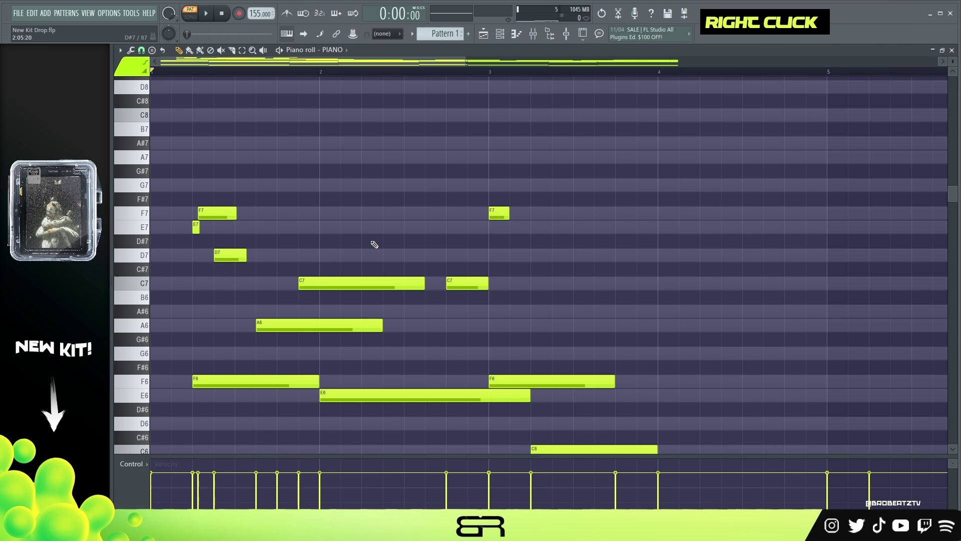
left_click(418, 255)
left_click(381, 255)
left_click(341, 255)
mouse_move(312, 263)
left_mouse_down()
mouse_move(348, 236)
mouse_move(465, 235)
left_mouse_up()
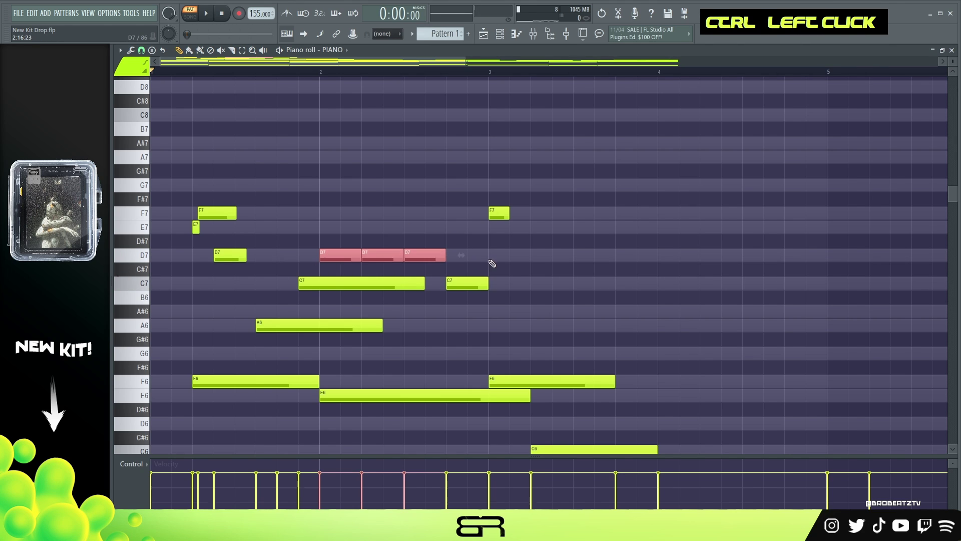
right_click(491, 264)
right_click(426, 255)
right_click(383, 255)
right_click(358, 256)
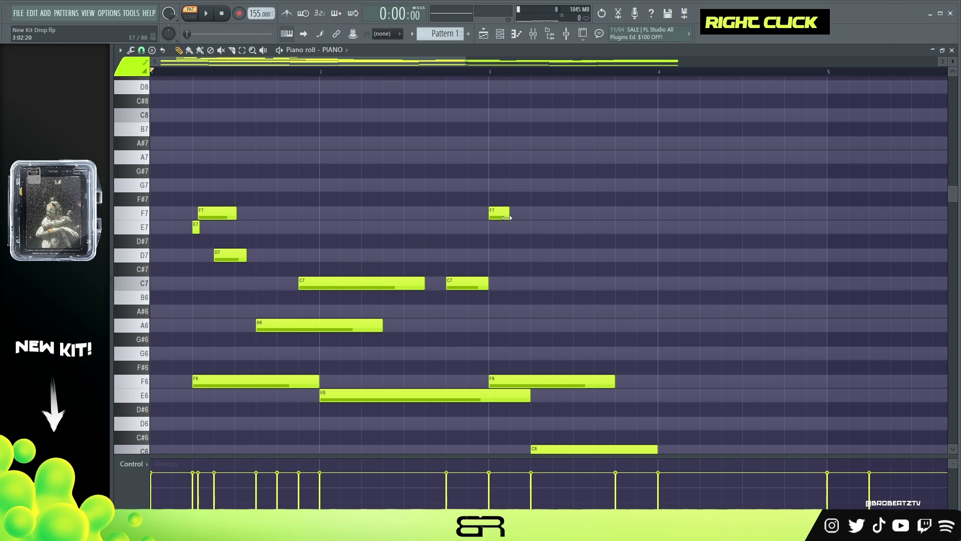
Add two-step E7 and D7 notes at steps 5 and 7 of bar 3, and start playback.
left_click(532, 228)
left_click(555, 255)
key("space")
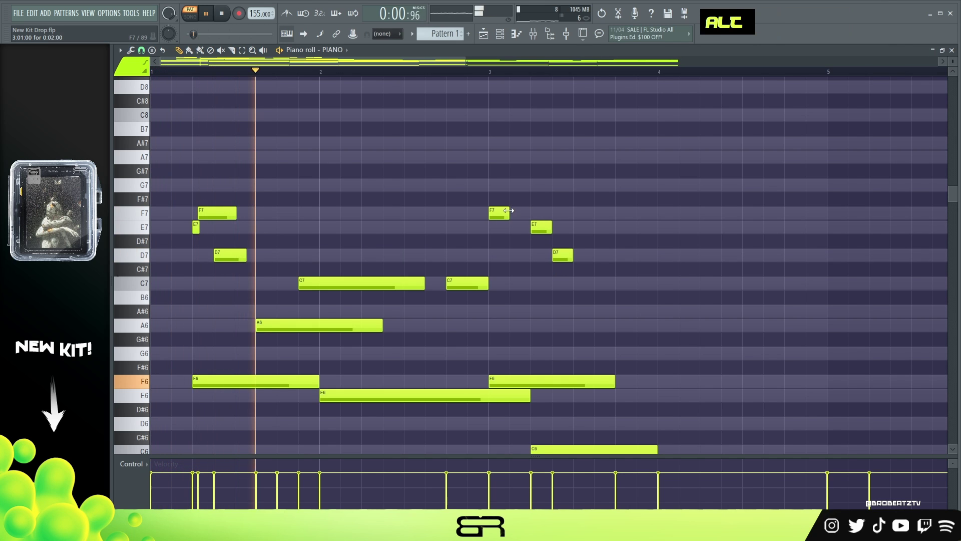
Lengthen the bar 3 F7 note to about three and a half steps and nudge the following E7 note slightly earlier.
left_click_drag(508, 211, 524, 212)
scroll(539, 225, "up", 2)
right_click(595, 231)
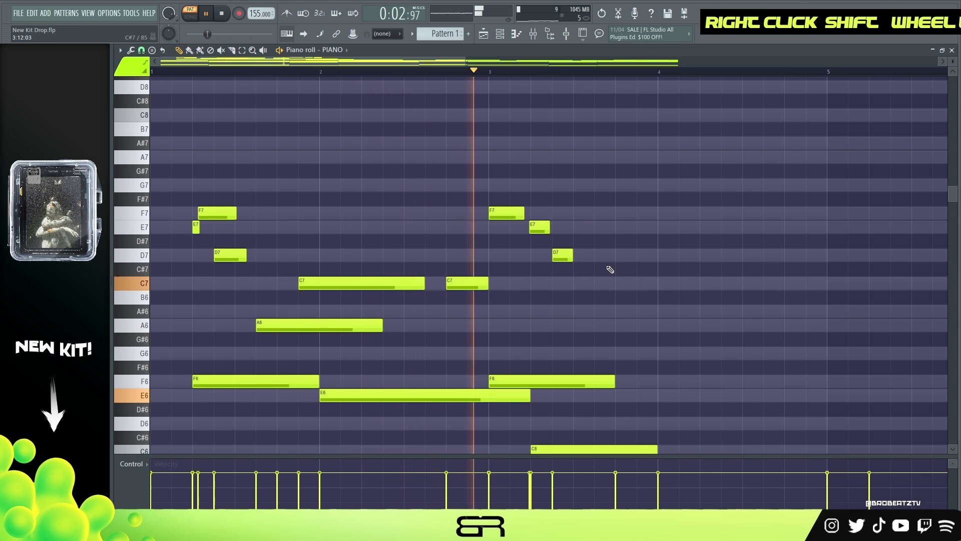
key("space")
Copy the A6 note to step 11 of bar 3, shortened to four steps, and add a four-step G6 note at step 15 during playback.
left_click(282, 326, "ctrl")
left_click_drag(282, 327, 672, 328)
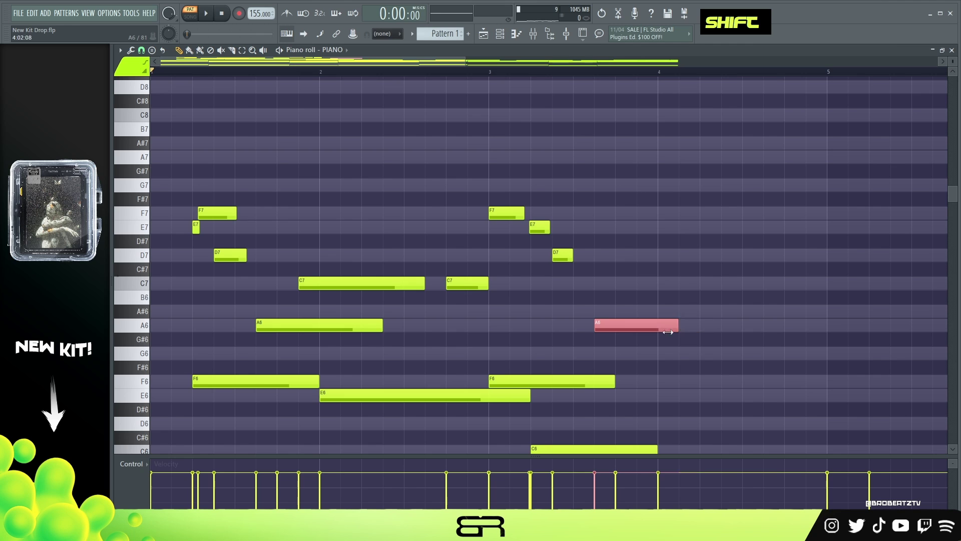
key("space")
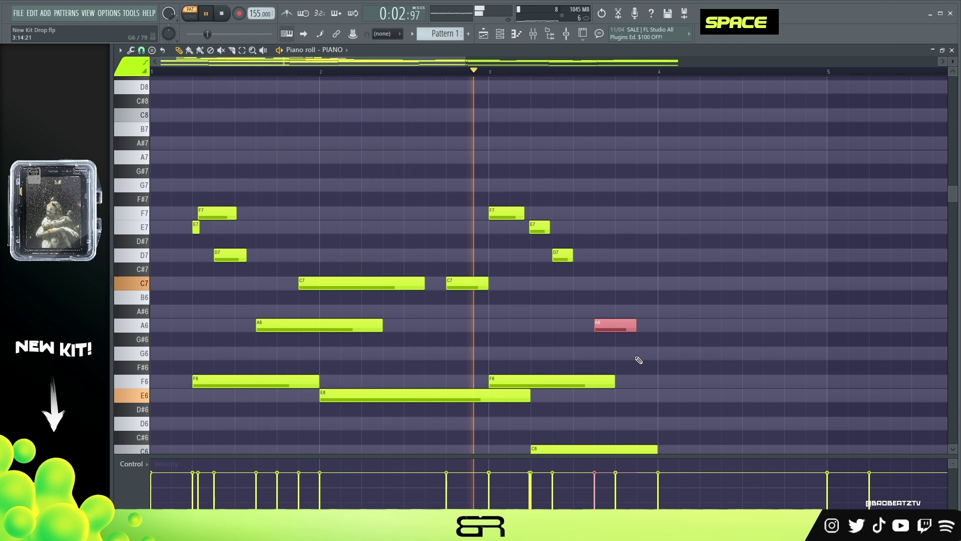
left_click(641, 354)
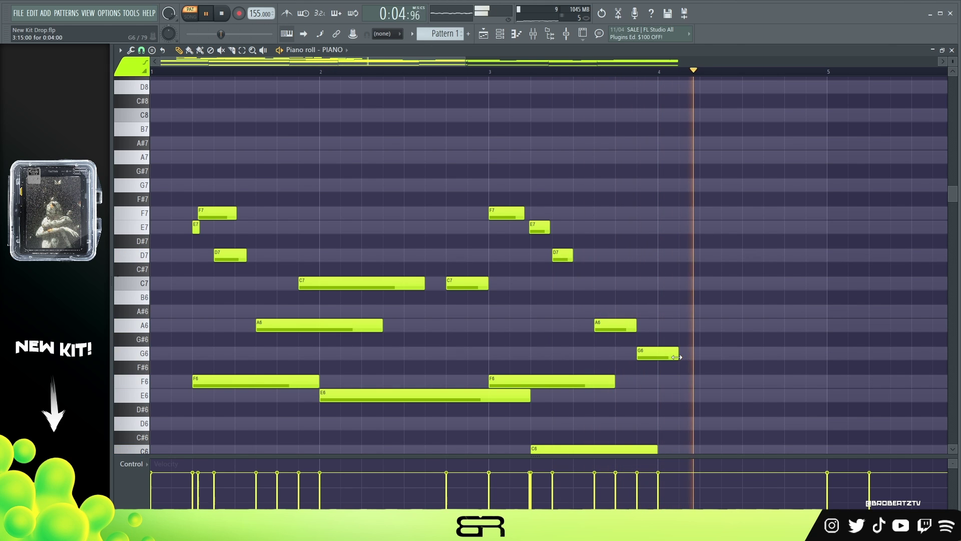
Add an F6 note at step 5 of bar 4, lengthened to about ten steps, and copy the four-step G6 note to step 13.
key("space")
left_click_drag(464, 63, 528, 65)
scroll(571, 280, "down", 2)
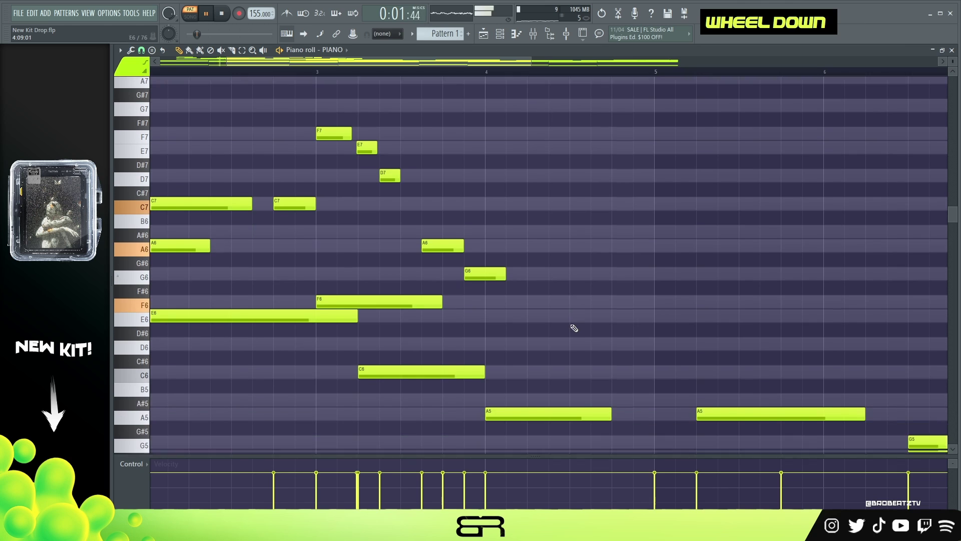
left_click(530, 297)
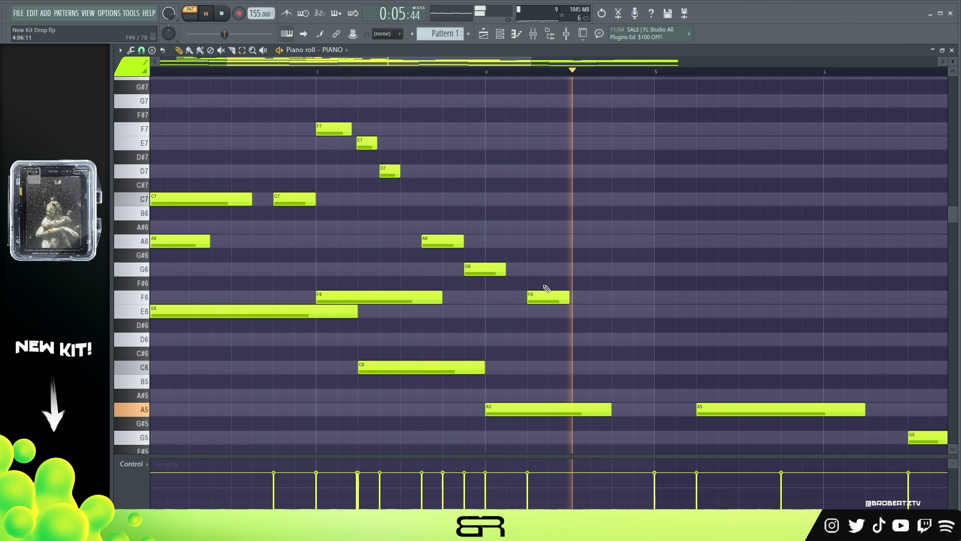
left_click(493, 269, "ctrl")
key("space")
left_click_drag(494, 269, 620, 272)
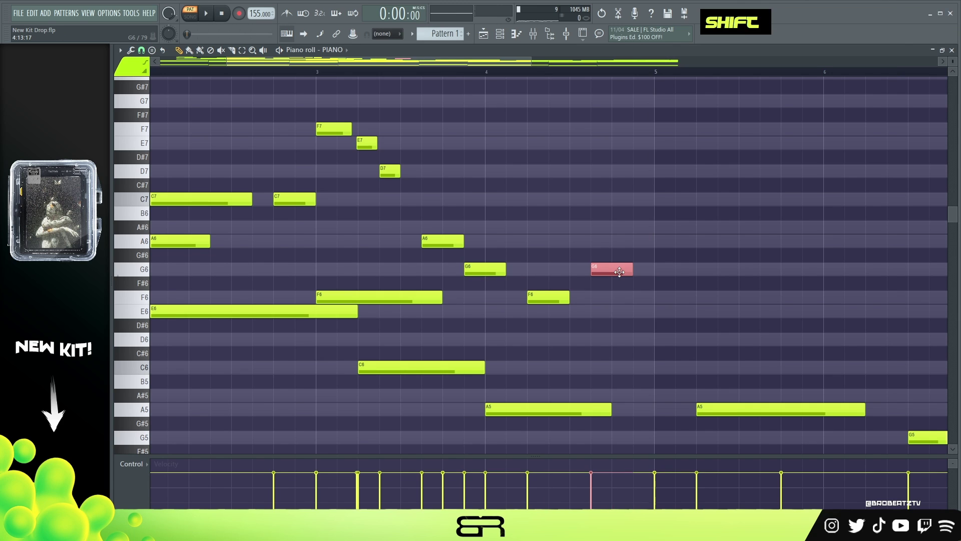
left_click_drag(568, 297, 628, 299)
Play back the first four bars and lengthen the bar 3 D7 note to about three steps.
scroll(494, 195, "up", 3)
scroll(206, 67, "left", 2)
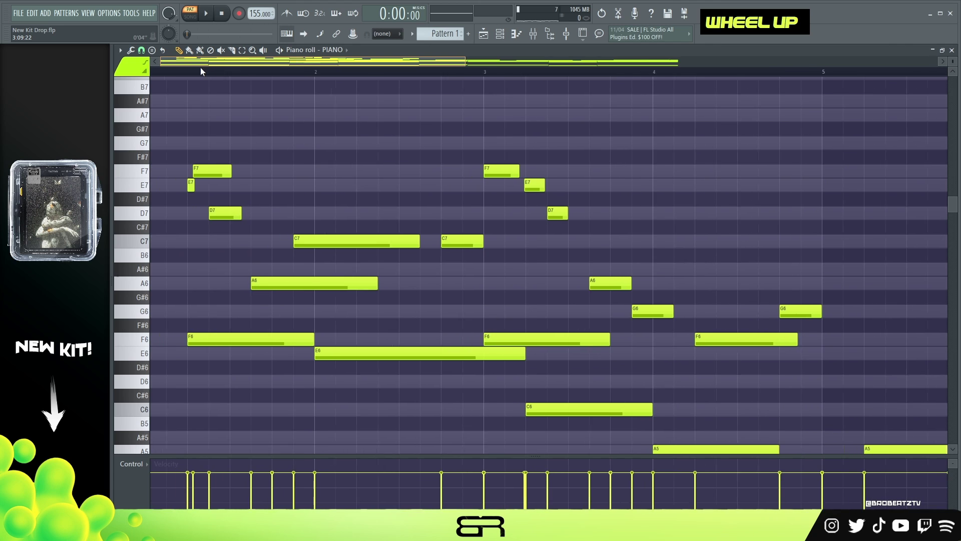
key("space")
scroll(450, 75, "down", 1)
scroll(452, 78, "down", 1)
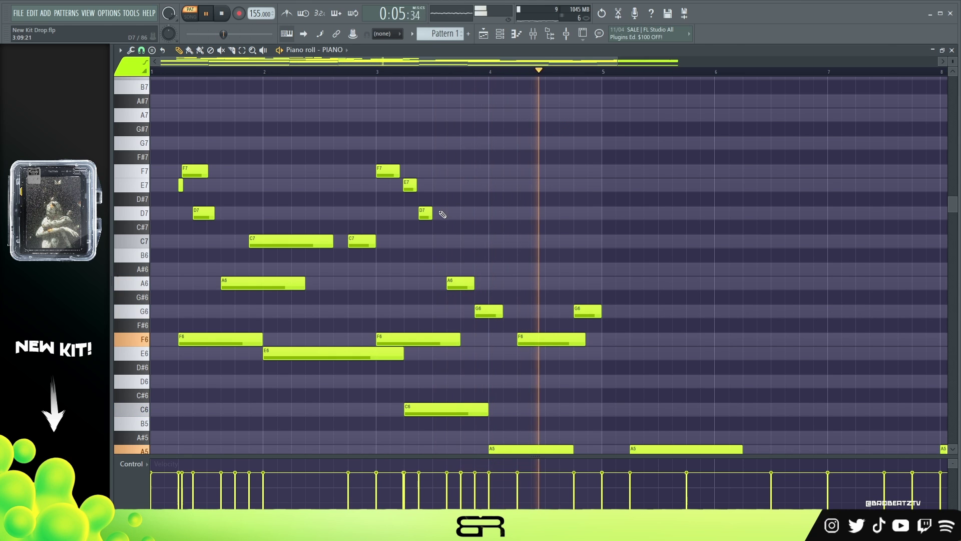
left_click_drag(431, 212, 440, 212)
key("space")
From step 5 of bar 5, add a short E6 grace note, F6 and E6 notes of about three steps, and an F6 of nearly eight steps.
left_click_drag(460, 62, 595, 82)
scroll(516, 69, "up", 1)
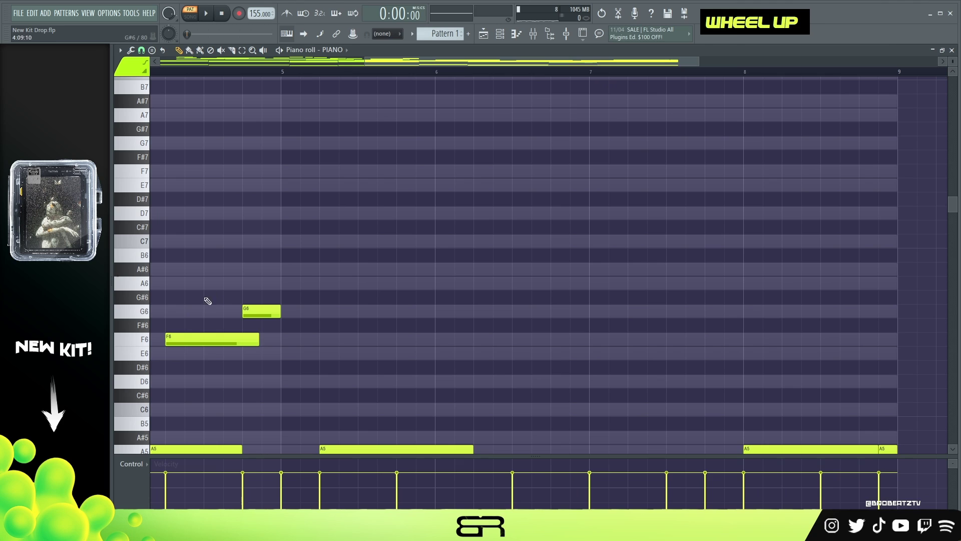
left_click_drag(208, 339, 247, 334)
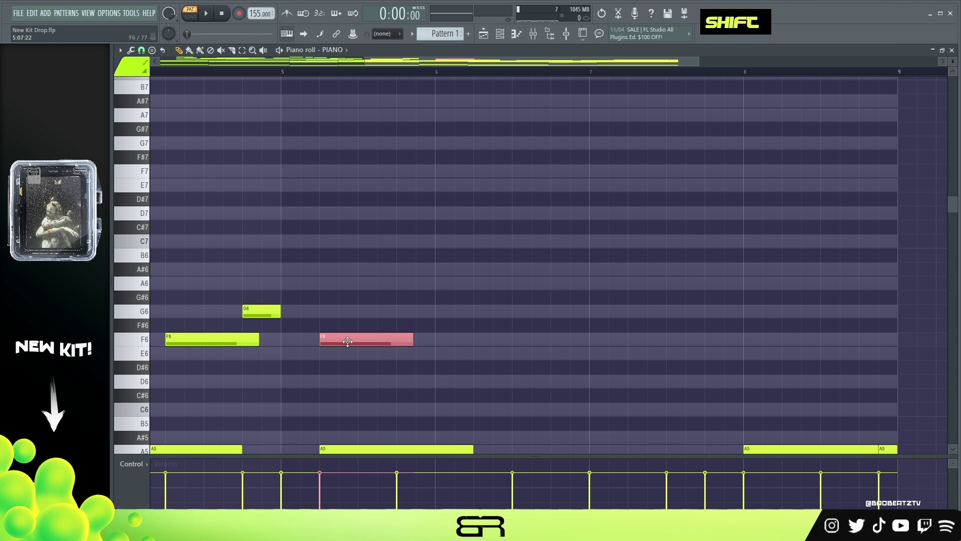
left_click(361, 357, "shift")
right_click(362, 358, "shift")
left_click_drag(411, 353, 325, 365)
scroll(338, 339, "down", 3)
left_click_drag(415, 342, 406, 342)
left_click(342, 355)
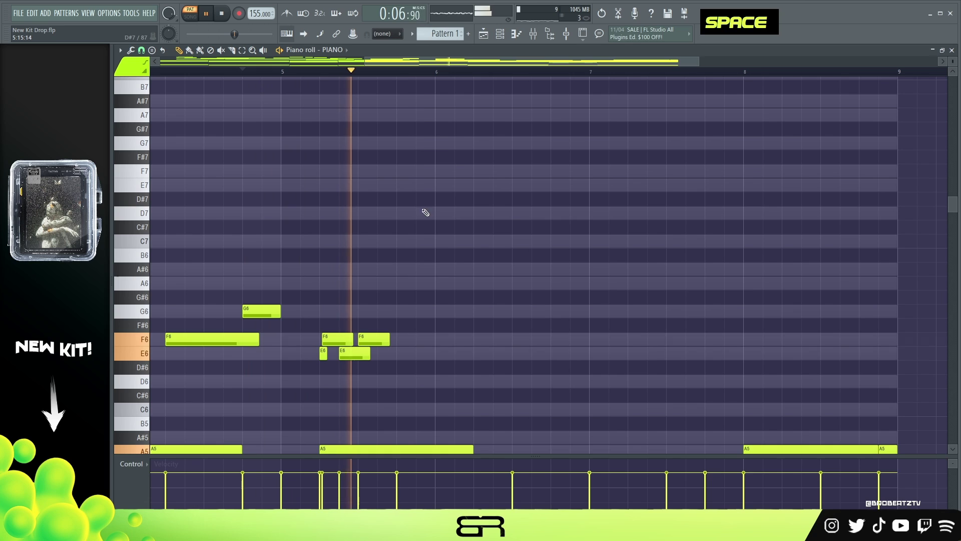
key("space")
left_click_drag(390, 344, 428, 346)
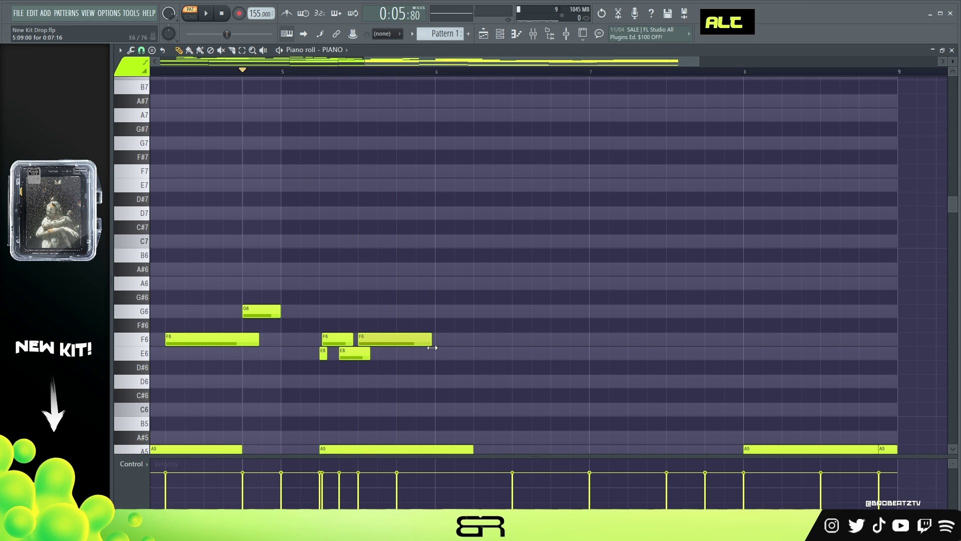
Place two E6 notes of nearly eight steps at steps 1 and 9 of bar 6 and a two-step D6 at step 7, and audition them.
scroll(487, 269, "down", 1)
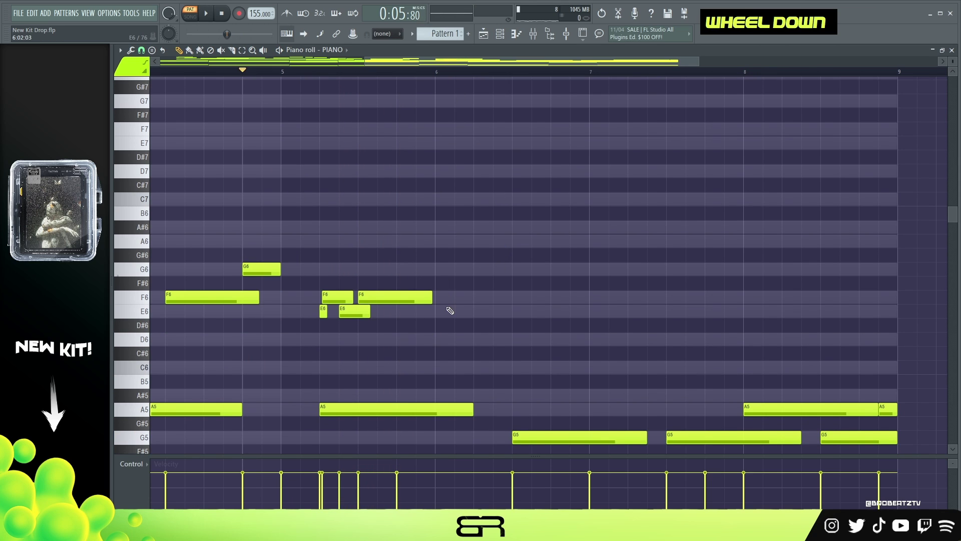
left_click(388, 299, "ctrl")
left_click_drag(388, 300, 511, 347)
right_click(525, 343)
key("space")
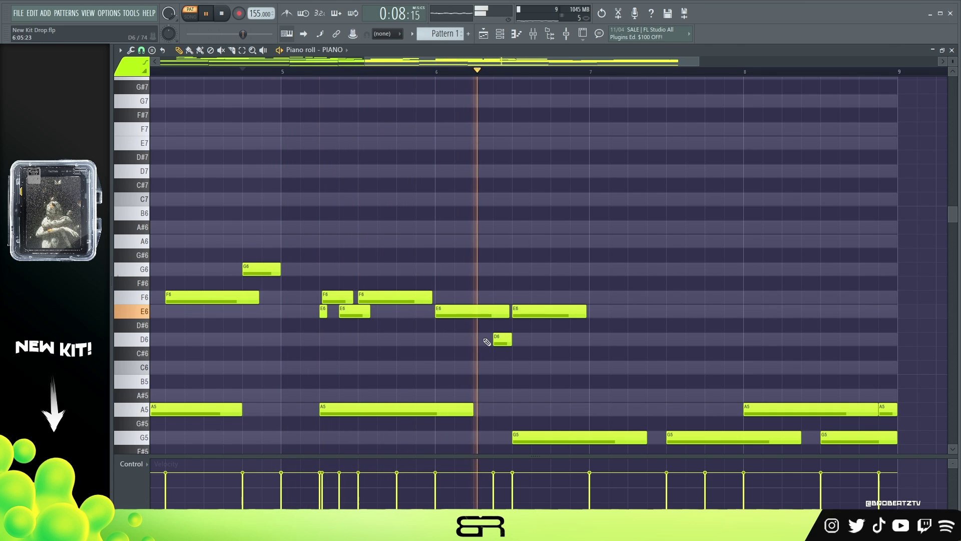
key("space")
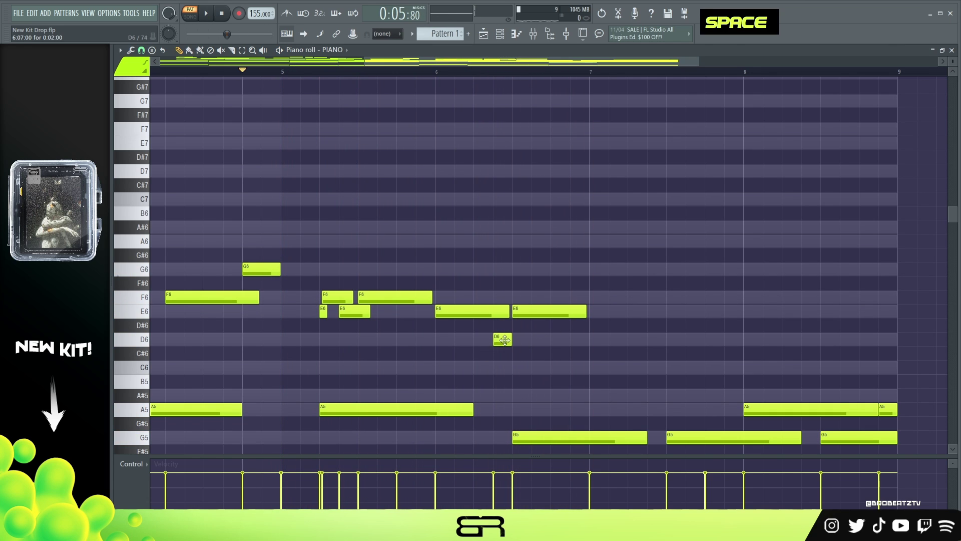
Copy the two-step D6 note to step 3 of bar 7, add a C6 note of about 11.5 steps at step 5, and play back.
left_click_drag(501, 342, 590, 343)
left_click_drag(646, 371, 738, 379)
key("space")
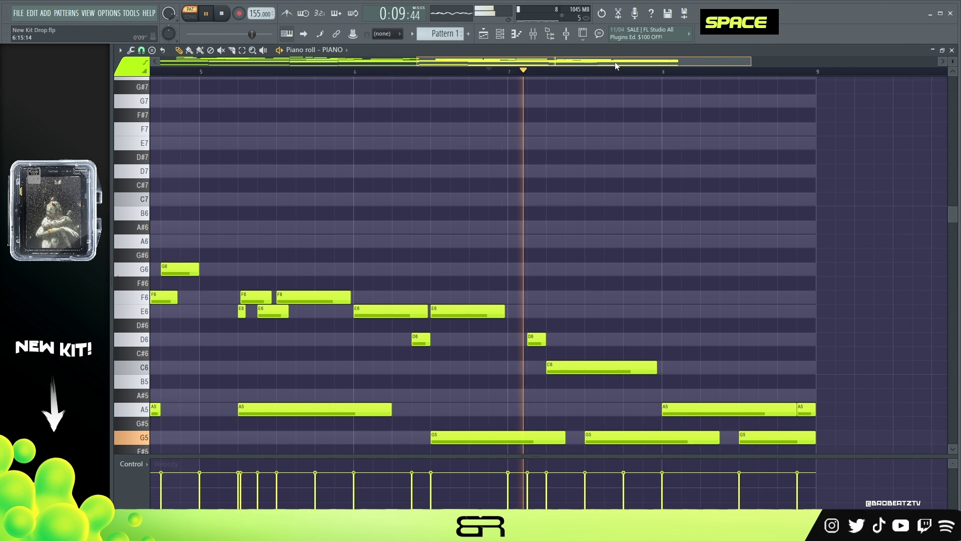
scroll(680, 187, "down", 3)
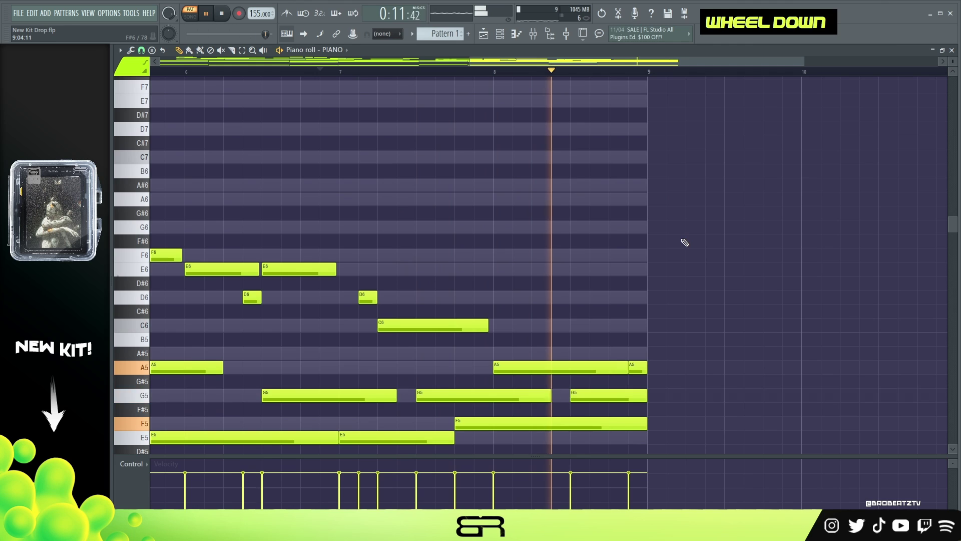
key("space")
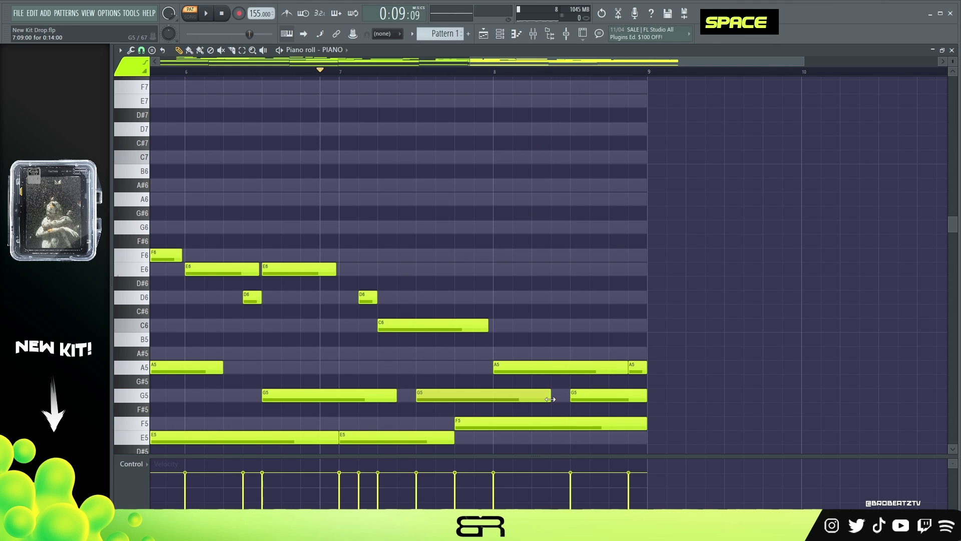
Shorten the late bar 7 G5 and the bar 8 A5 to 12 steps, and start the final G5 at step 7 and final A5 at step 13.
left_click_drag(550, 399, 531, 399)
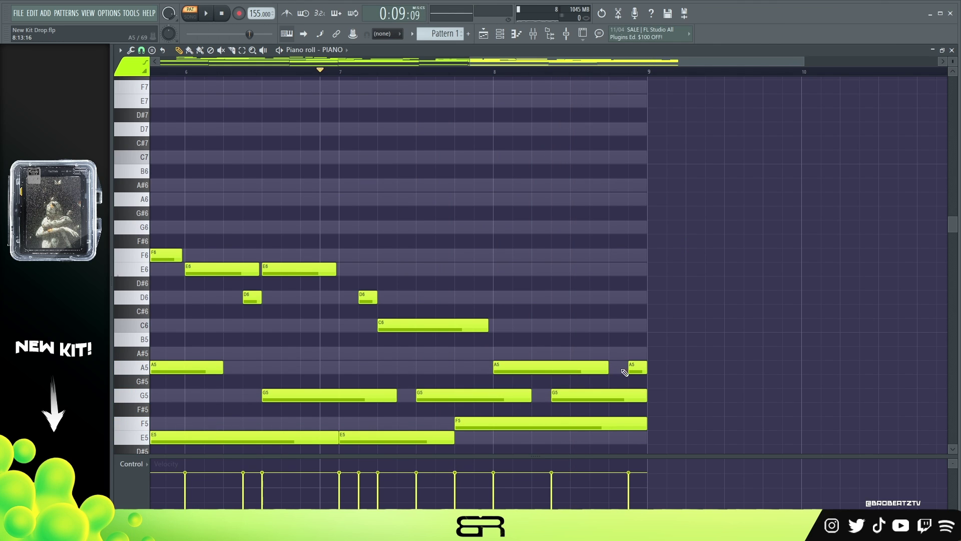
key("space")
left_click_drag(626, 369, 646, 367)
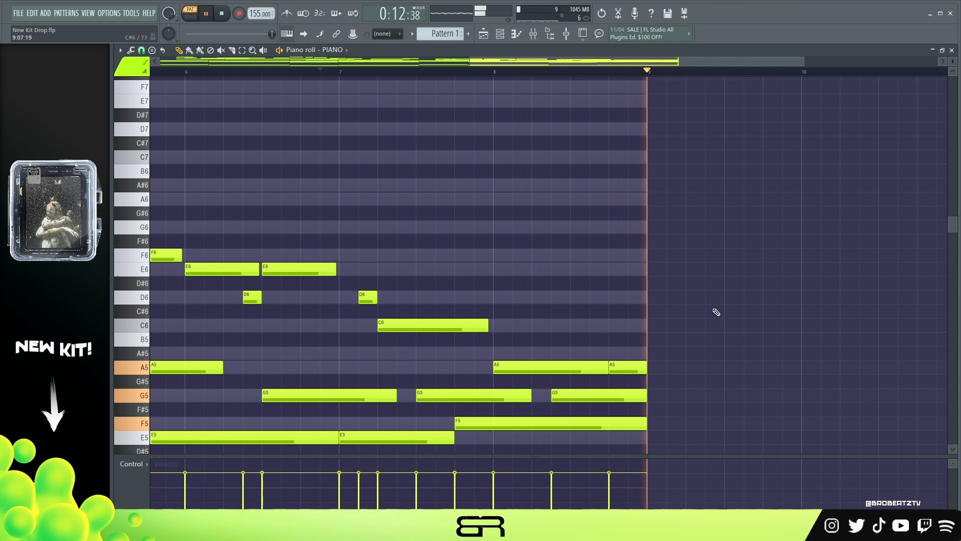
key("space")
left_click_drag(503, 63, 383, 64)
scroll(385, 65, "down", 1)
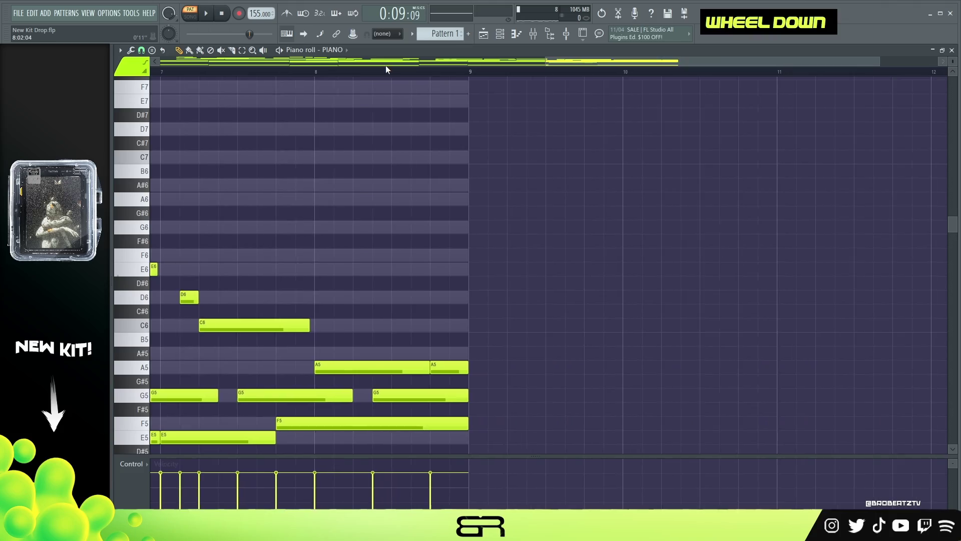
Copy the first PIANO channel's notes into the second PIANO channel and transpose all the pasted notes up one octave.
right_click(399, 150, "ctrl")
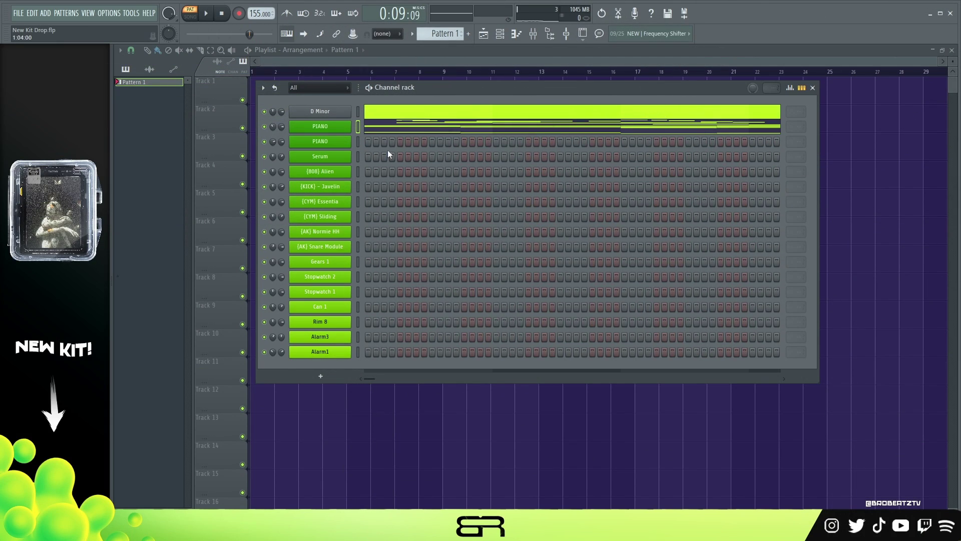
right_click(333, 131)
left_click(469, 137)
right_click(344, 142)
left_click(482, 161)
double_click(415, 141)
key("ctrl+a")
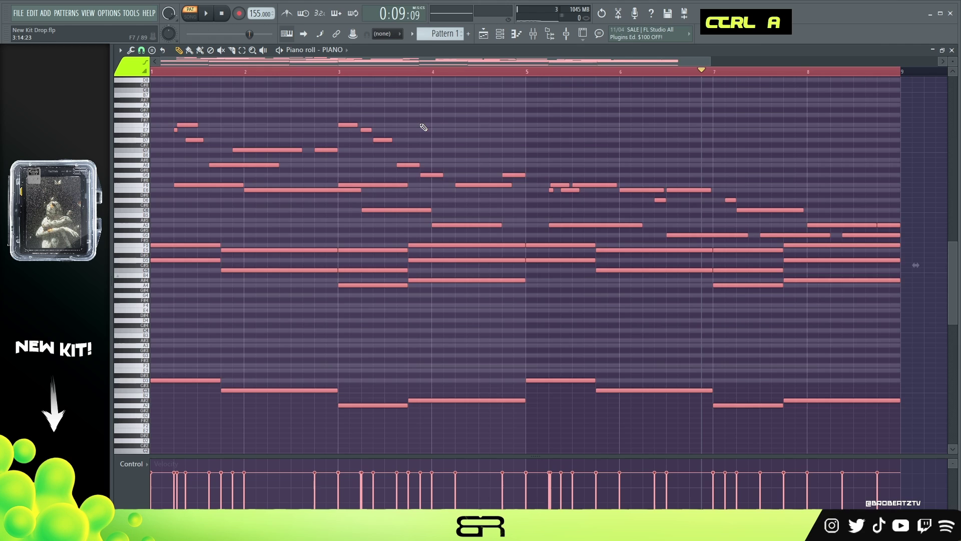
key("ctrl+Up")
Pan the second PIANO channel about 47% right, adjust the first PIANO channel's panning, and play back both layers.
left_click(500, 35)
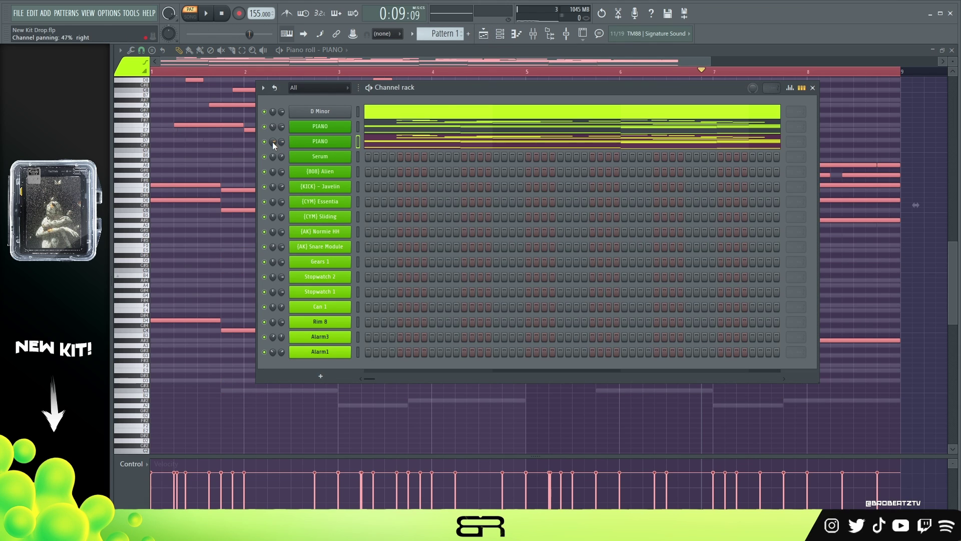
left_click_drag(272, 127, 272, 126)
key("space")
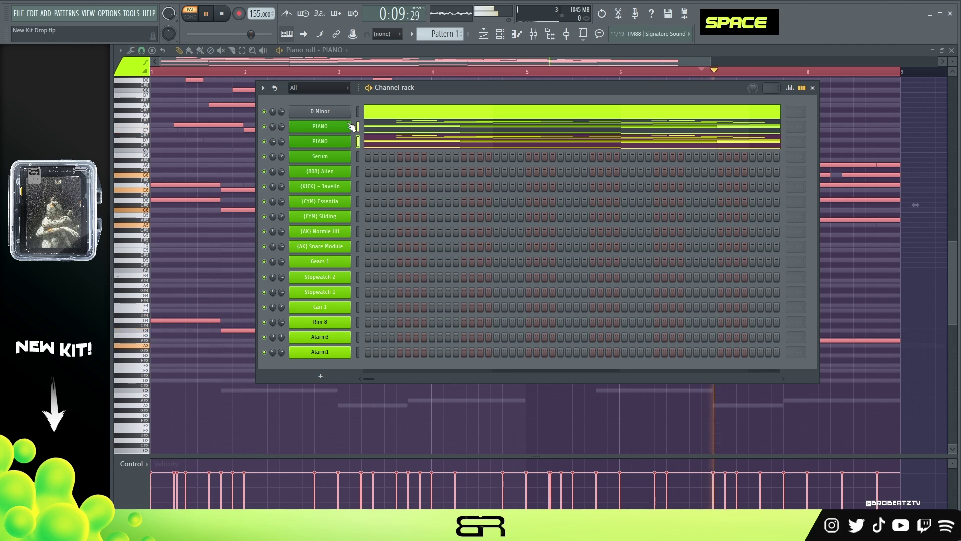
key("space")
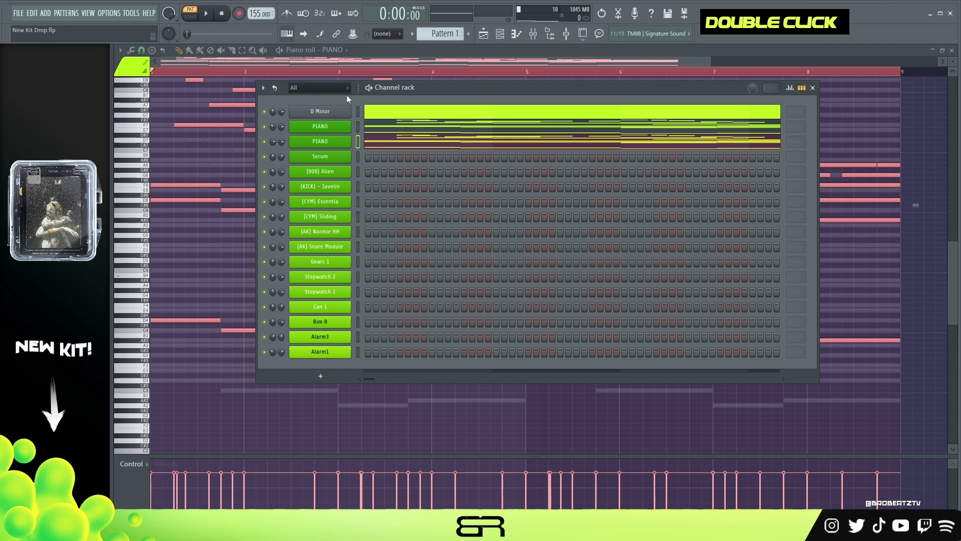
key("space")
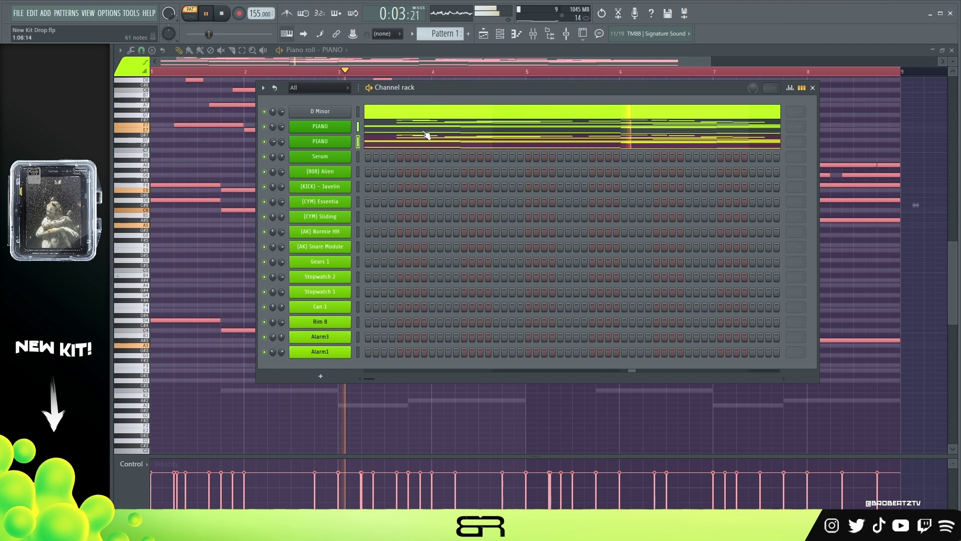
Copy the second PIANO channel's notes into the Serum channel and view the piano and Serum instruments during playback.
right_click(335, 142)
left_click(492, 152)
right_click(332, 157)
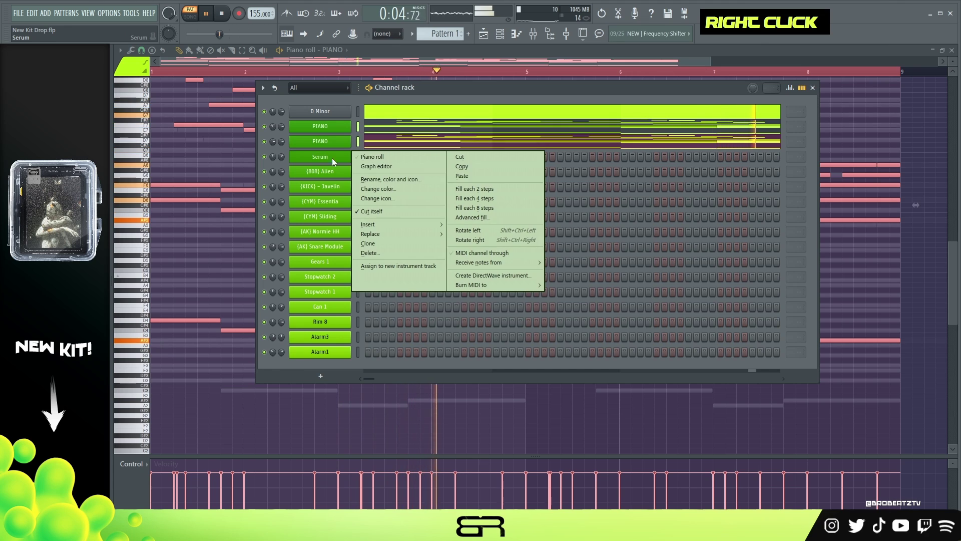
left_click(459, 176)
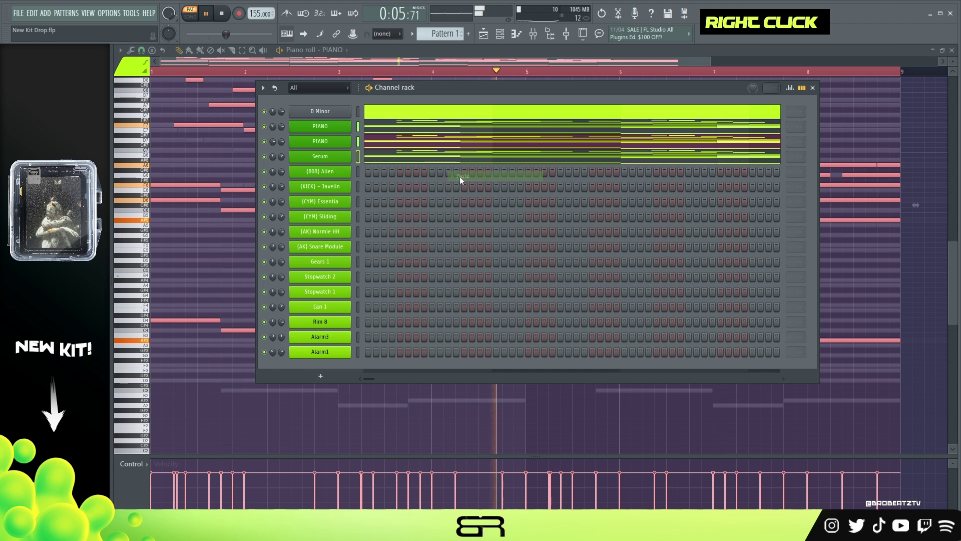
left_click(340, 143)
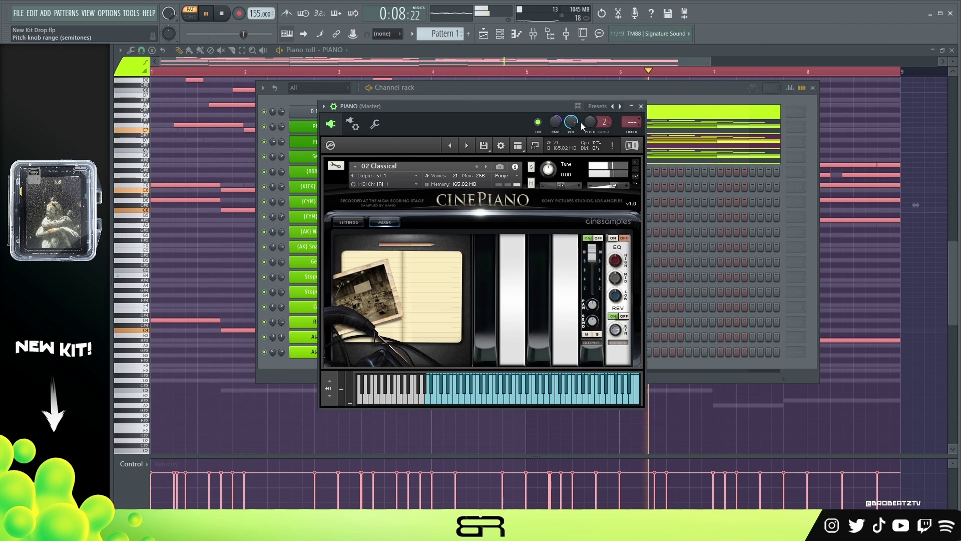
left_click(640, 107)
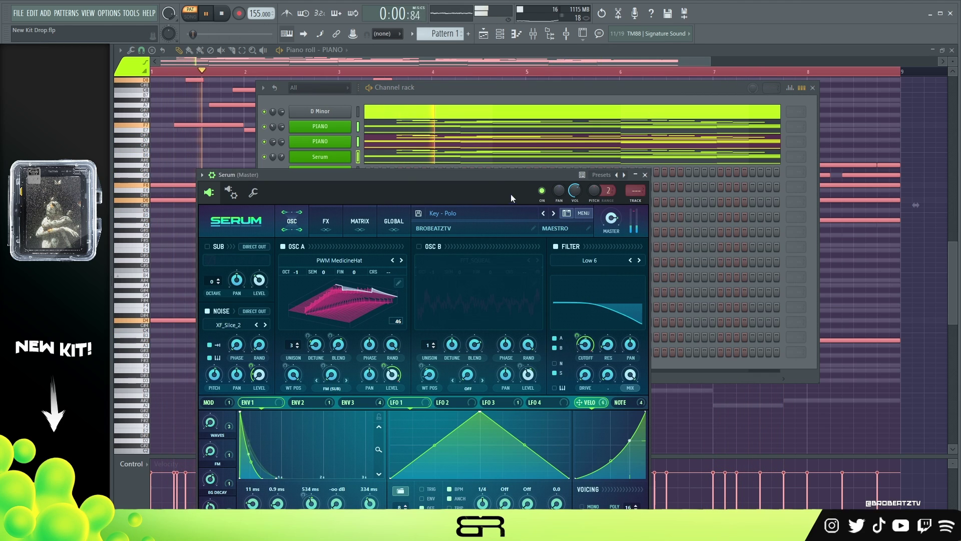
left_click(646, 174)
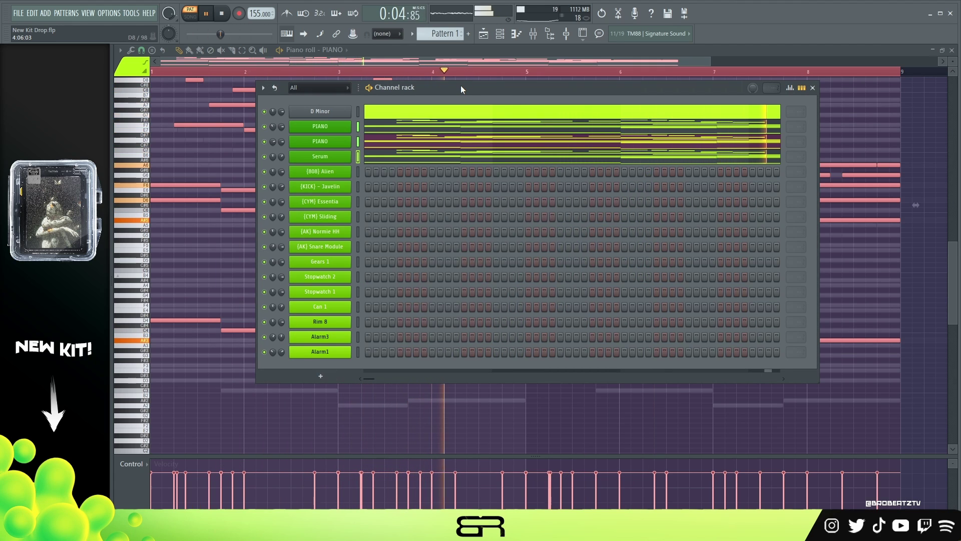
key("space")
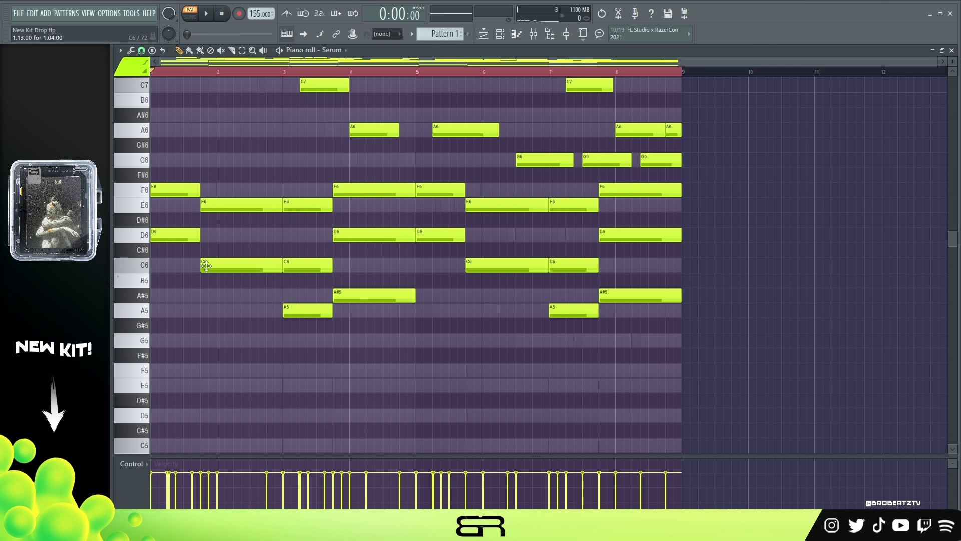
Copy the lowest chord notes D6, C6, A5 and A#5 of bars 1 to 4 from Serum into the (808) Alien piano roll.
left_click(193, 237, "ctrl+shift")
left_click(235, 265, "ctrl+shift")
left_click(300, 309, "ctrl+shift")
key("ctrl+c")
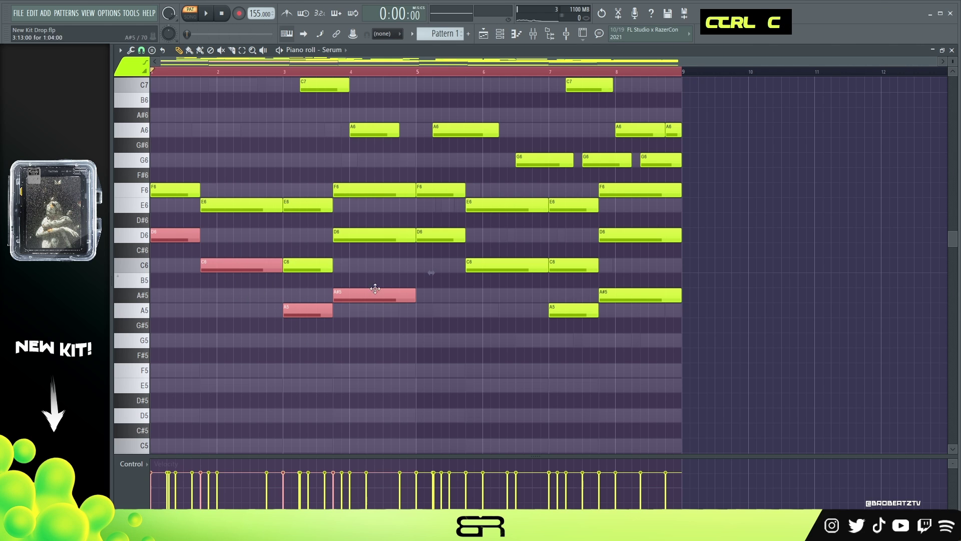
left_click(483, 32)
right_click(339, 173)
left_click(377, 167)
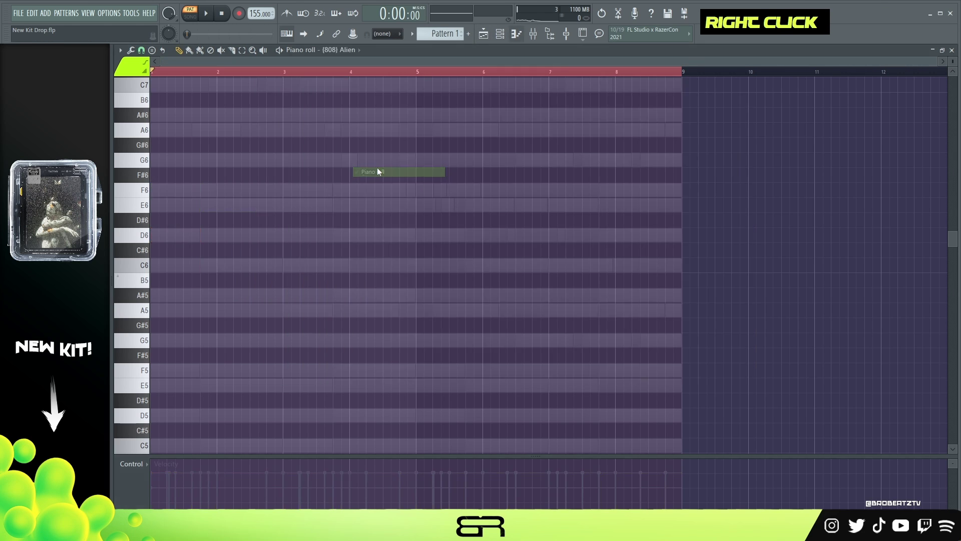
key("ctrl+v")
Raise the velocity of the four (808) Alien notes to maximum and select all of them.
right_click(262, 236)
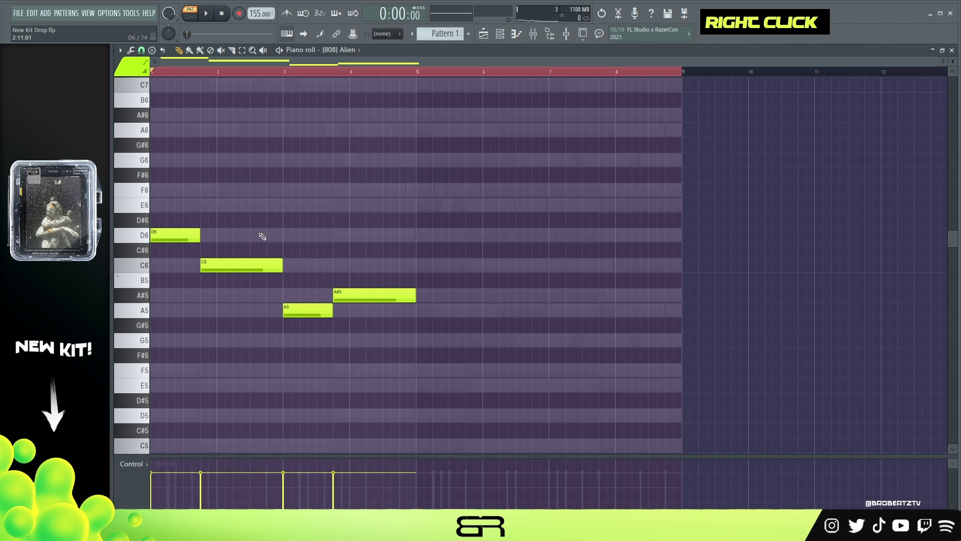
scroll(283, 234, "up", 4, "alt")
right_click(291, 229)
scroll(319, 65, "up", 3)
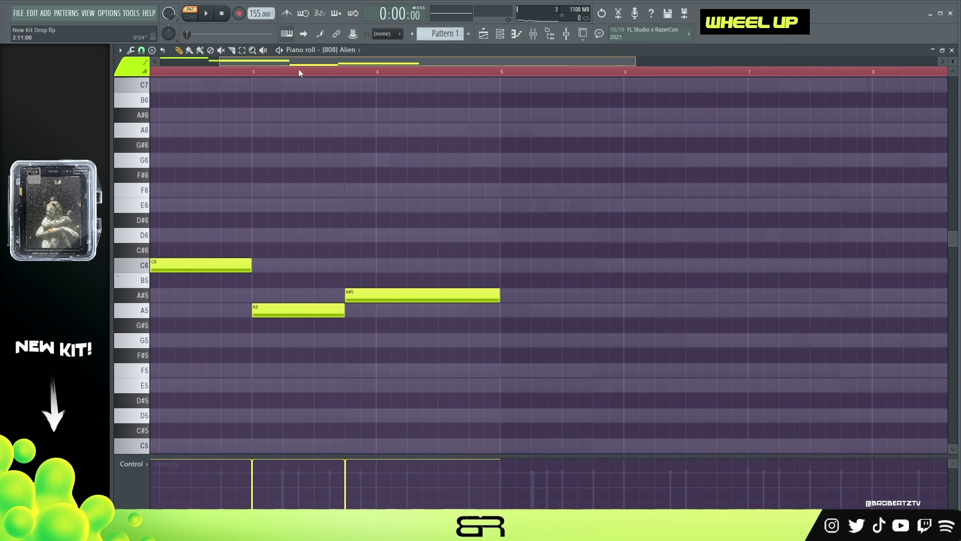
key("ctrl+a")
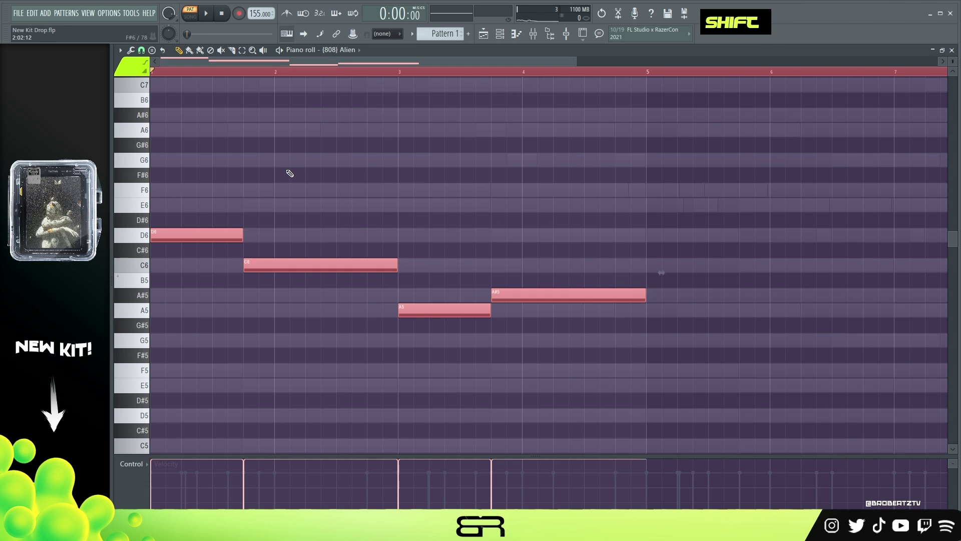
Shorten the four selected (808) Alien notes to two-step hits and audition them.
left_click_drag(662, 272, 521, 272)
key("ctrl+Up")
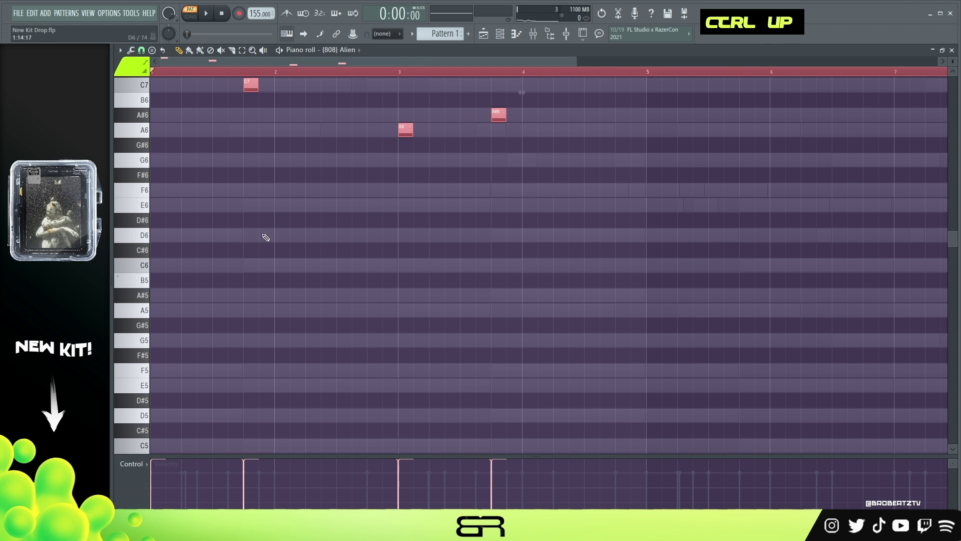
key("ctrl+Down")
key("space")
key("space")
key("space")
key("space")
Place the D6 hit on step 7 of bar 1 and add C6 hits on steps 5 and 11 of bar 2.
right_click(286, 296)
left_click_drag(286, 298, 199, 233, "ctrl")
key("space")
right_click(241, 260)
key("space")
left_click(251, 266)
right_click(297, 266)
key("space")
left_click(313, 266)
left_click(359, 265)
Add an A5 hit on step 7 of bar 3 and an A#5 hit on step 9 of bar 4 in the 808 line.
left_click_drag(389, 244, 309, 280, "ctrl")
key("space")
right_click(405, 269)
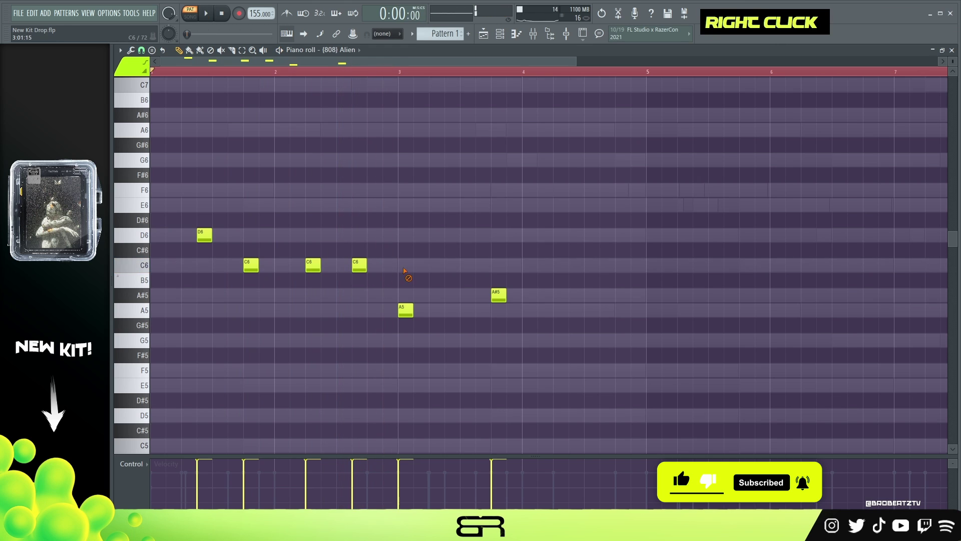
left_click(583, 299)
key("space")
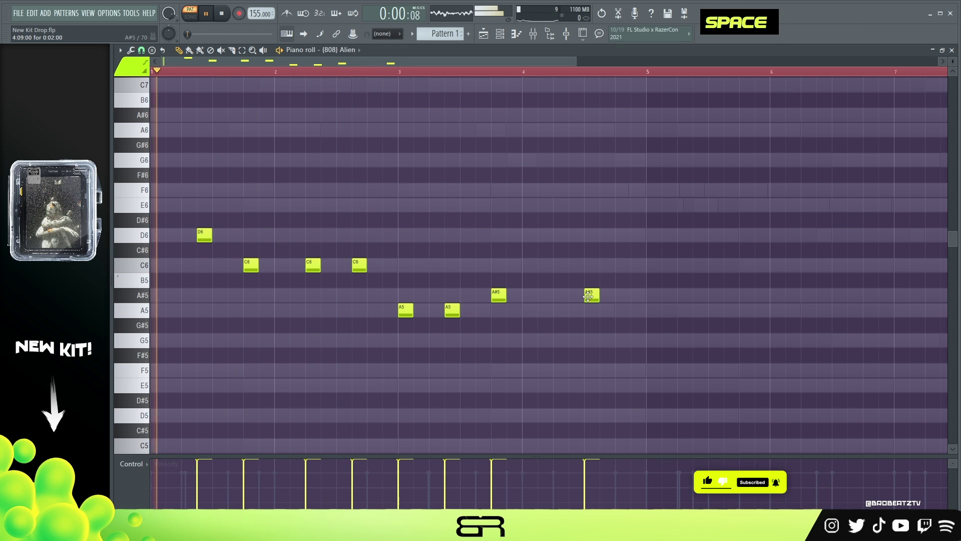
Transpose the two C6 hits in bar 2 and all 808 hits in bars 3 and 4 down one octave.
left_click_drag(375, 278, 298, 260, "ctrl")
left_click_drag(659, 230, 405, 331, "ctrl")
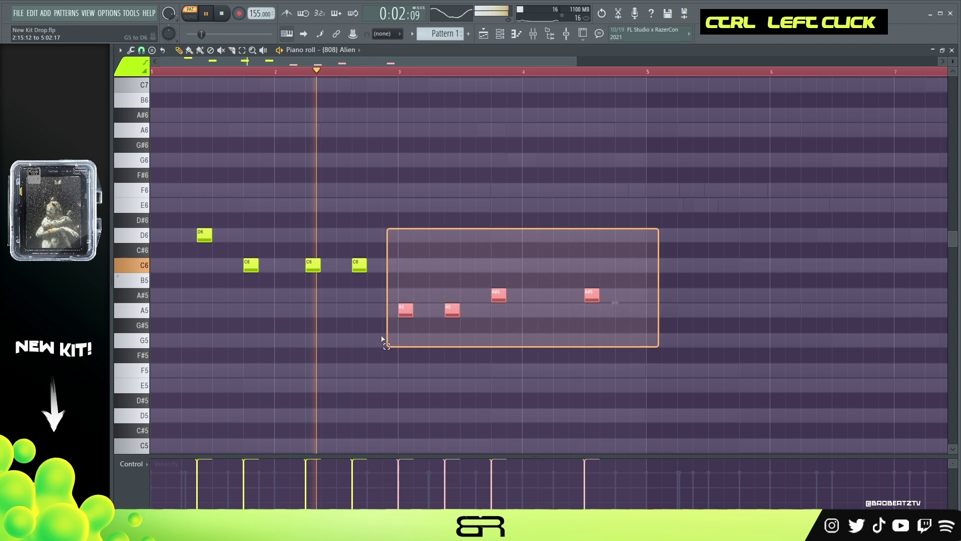
key("ctrl+Down")
key("space")
Duplicate the whole four-bar 808 pattern into bars 5 to 8 and play it back.
scroll(323, 73, "down", 2)
key("ctrl+a")
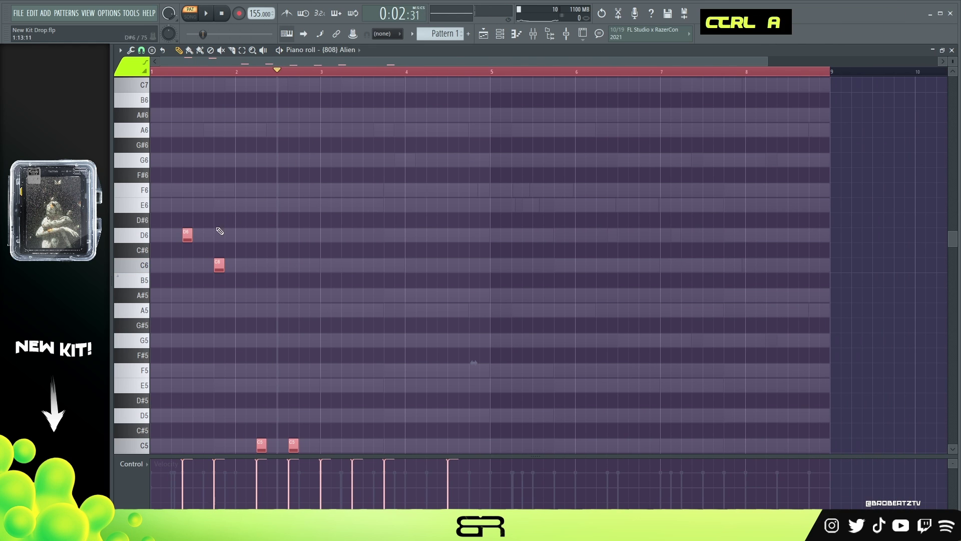
key("space")
left_click_drag(189, 235, 528, 244, "shift")
key("space")
key("space")
scroll(500, 268, "down", 3)
right_click(495, 264)
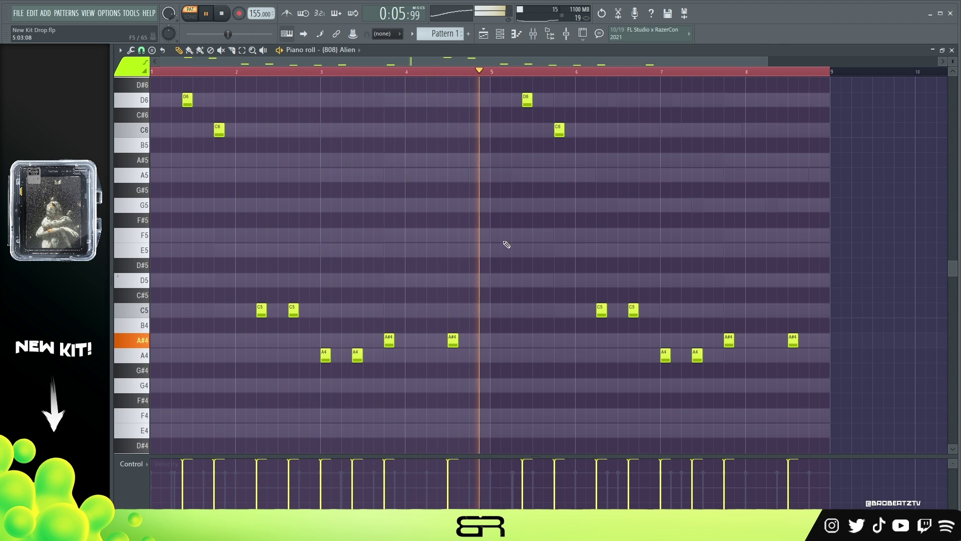
scroll(501, 243, "up", 3)
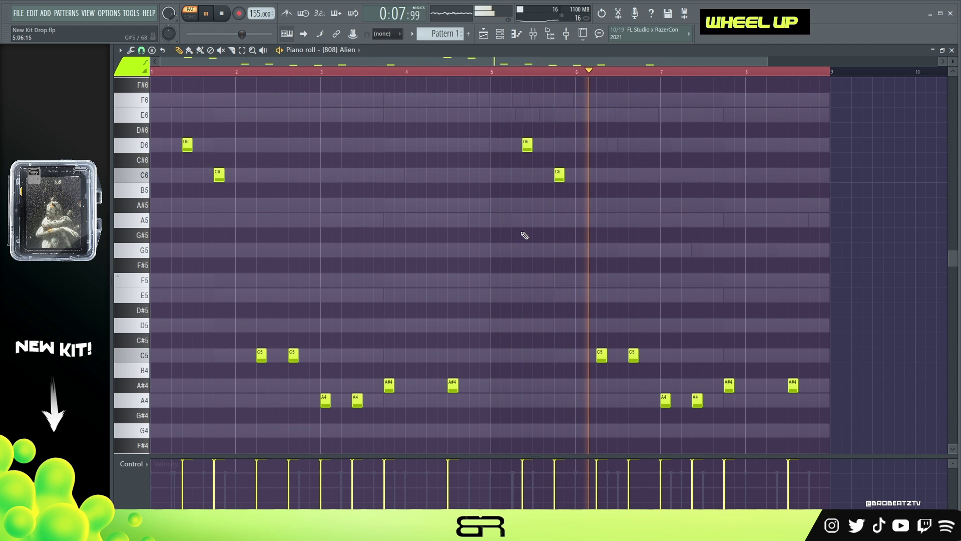
key("space")
Open the (KICK) - Javelin piano roll and place stacked C5 and B4 hits on beat 2 of bar 2.
left_click(500, 33)
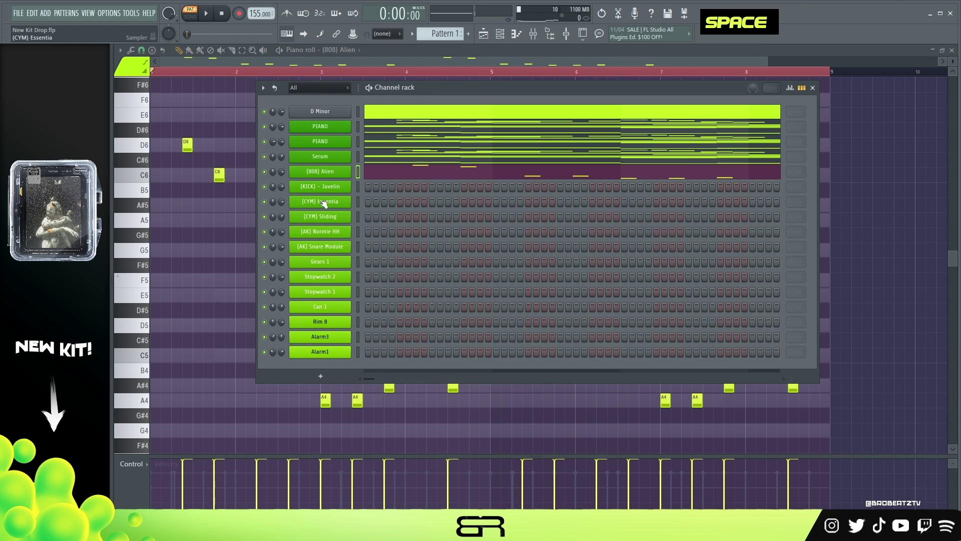
right_click(331, 188)
left_click(377, 188)
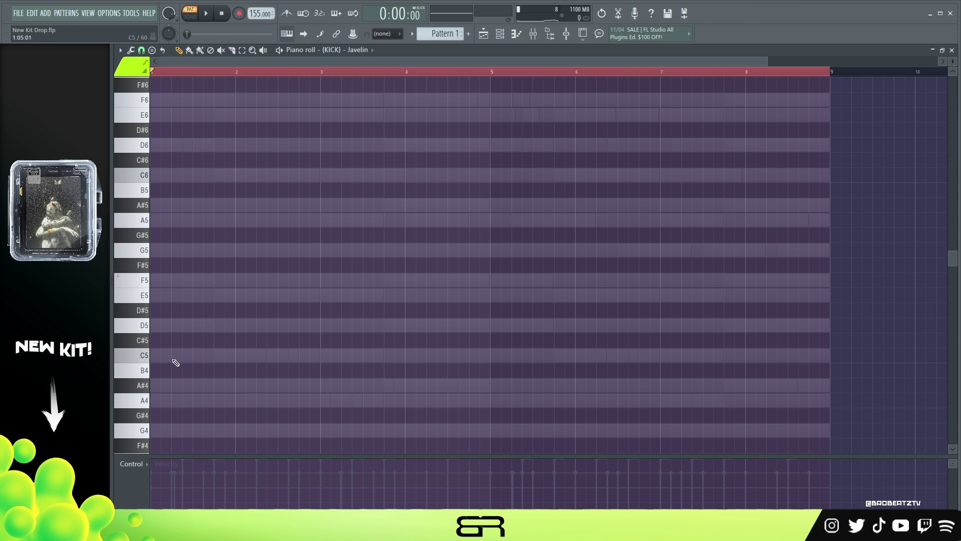
key("space")
key("space")
key("space")
left_click(262, 357)
left_click(262, 372)
Copy the stacked kick pair to one more 808 hit in bar 2, two in bar 3 and one in bar 4.
key("space")
key("space")
left_click_drag(251, 344, 277, 380)
left_click_drag(261, 375, 294, 376)
left_click_drag(293, 376, 453, 376)
key("space")
Duplicate the kick hits into bars 5 to 8, add two pairs in bar 5 and one in bar 7, and play the pattern.
key("ctrl+a")
left_click_drag(263, 360, 603, 359)
mouse_move(589, 341)
left_mouse_down()
mouse_move(617, 375)
mouse_move(639, 376)
left_mouse_up()
left_click_drag(634, 373, 559, 373)
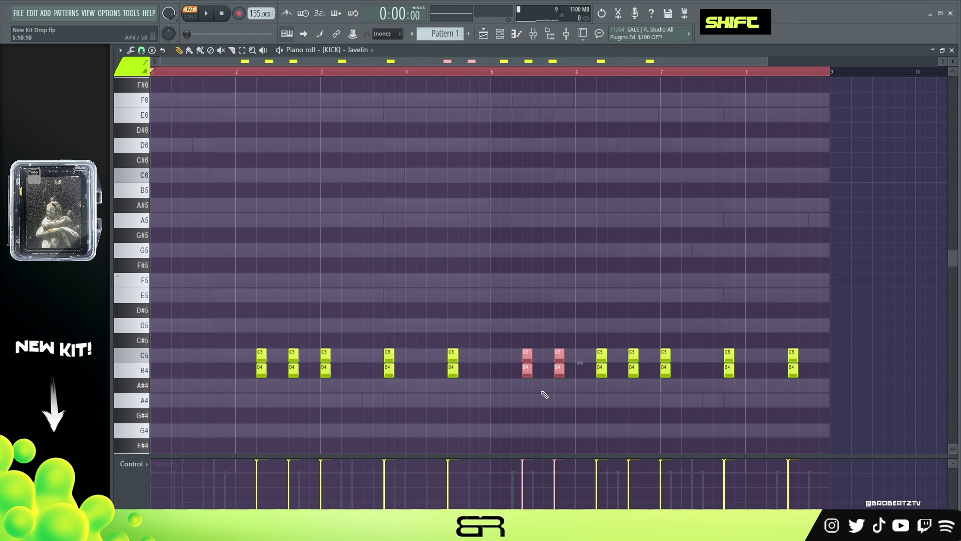
left_click_drag(652, 341, 678, 379)
left_click_drag(666, 373, 697, 373)
right_click(375, 148)
key("space")
right_click(379, 242)
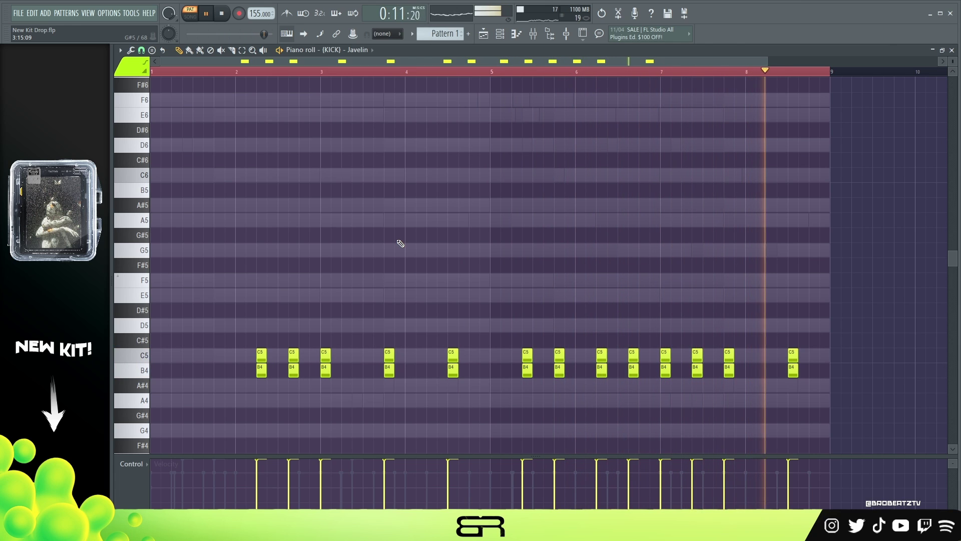
key("space")
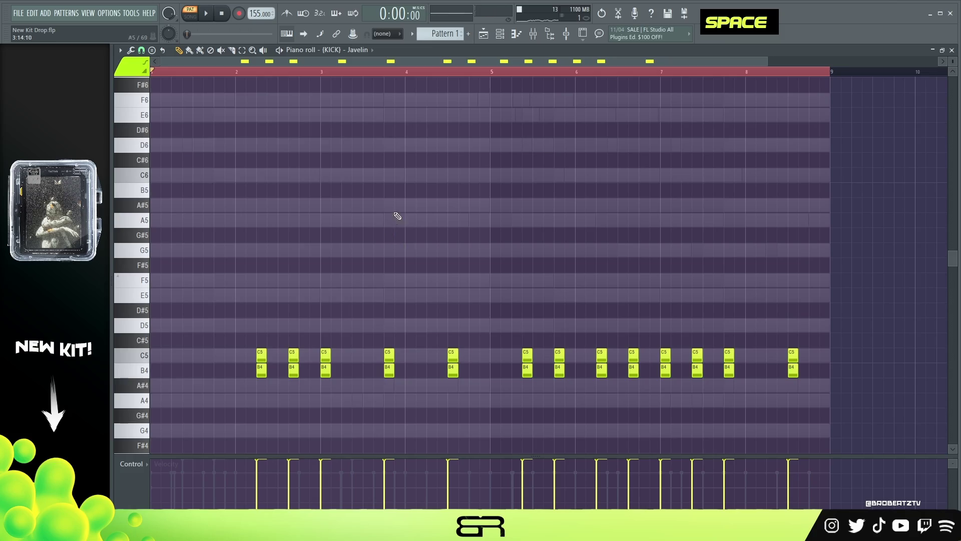
In Pattern 2, place Stopwatch 2 hits on steps 1, 15, 33 and 47, and Stopwatch 1 hits on steps 3, 17, 19, 35, 49 and 51.
left_click(500, 35)
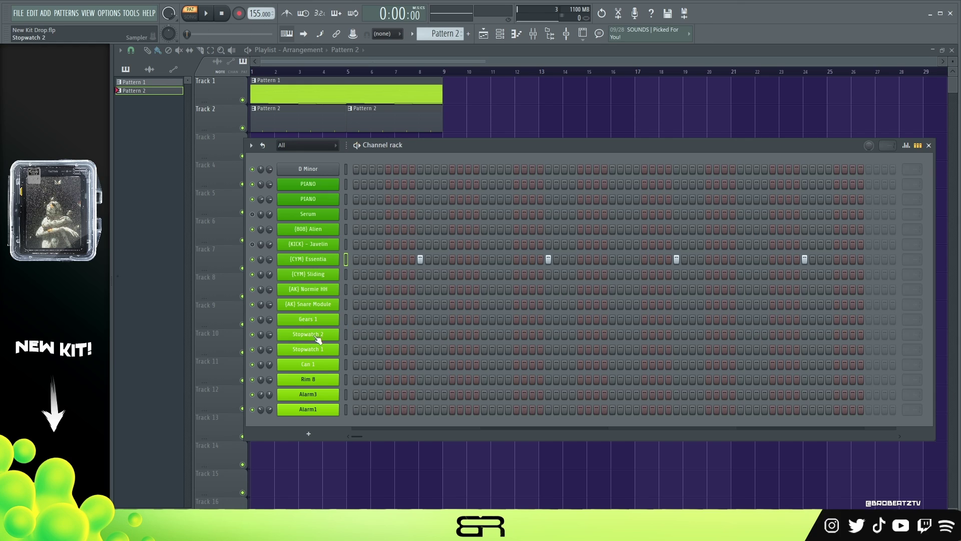
key("space")
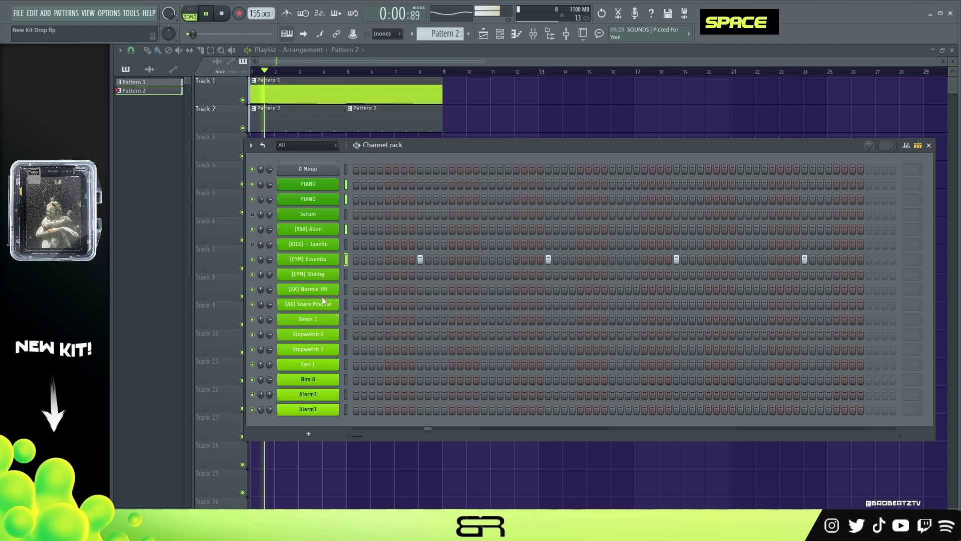
left_click(356, 334)
left_click(372, 349)
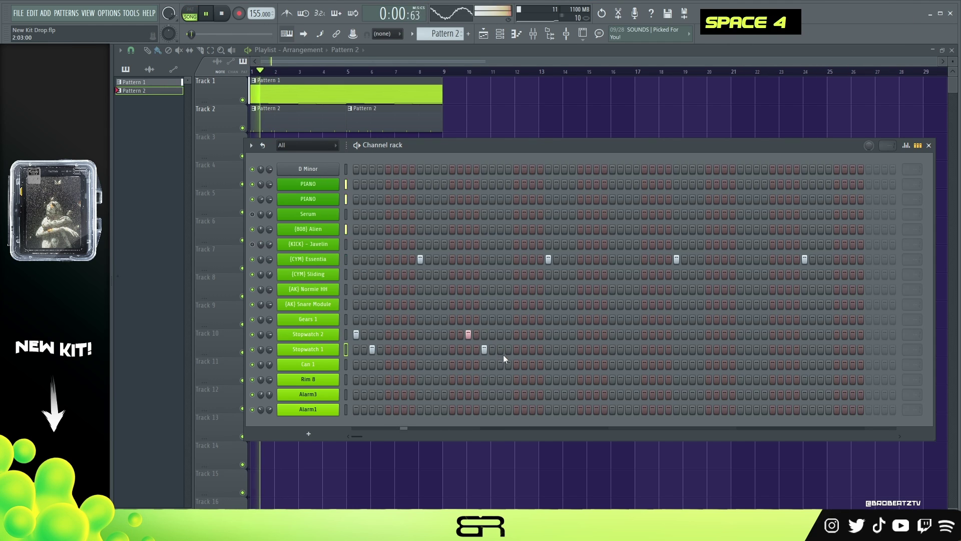
key("space")
left_click(612, 335)
left_click(628, 349)
left_click(724, 335)
left_click(740, 349)
left_click(756, 350)
Place (CYM) Sliding hits on steps 25 and 57 of Pattern 2 while auditioning the beat.
key("space")
key("space")
key("space")
key("space")
left_click(548, 274)
key("space")
Place (AK) Normie HH hits on steps 7, 9, 23 to 25, 31, 39, 41, 55 to 57, 59 and 63.
key("space")
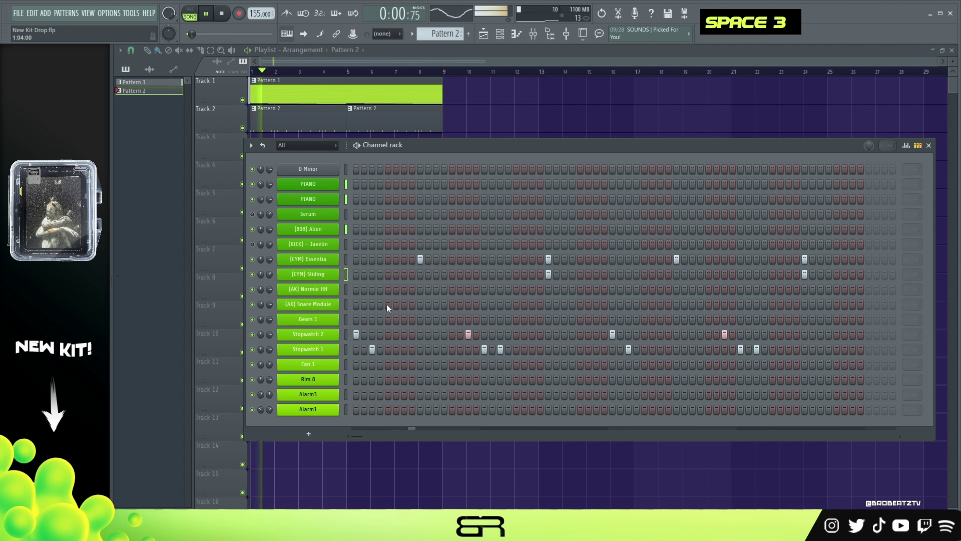
left_click_drag(533, 289, 548, 289)
key("space")
key("space")
left_click(788, 289)
left_click(796, 290)
left_click(805, 289)
left_click(820, 289)
left_click(853, 289)
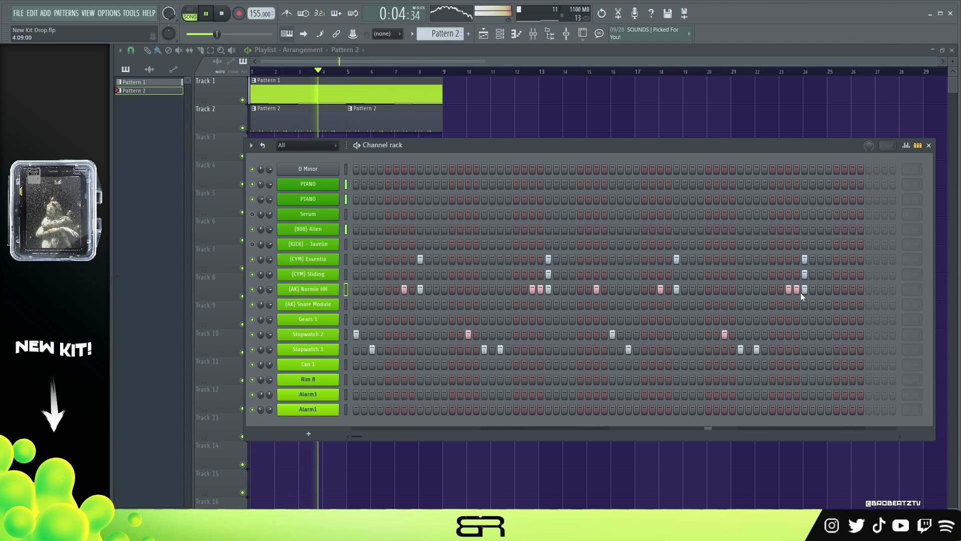
Place one (AK) Snare Module hit on step 19 and audition it with the beat.
key("space")
key("space")
left_click(500, 304)
key("space")
key("space")
key("space")
Place Gears 1 hits on steps 11, 25, 45 and 57 of Pattern 2.
left_click(436, 320)
key("space")
key("space")
key("space")
left_click(549, 320)
key("space")
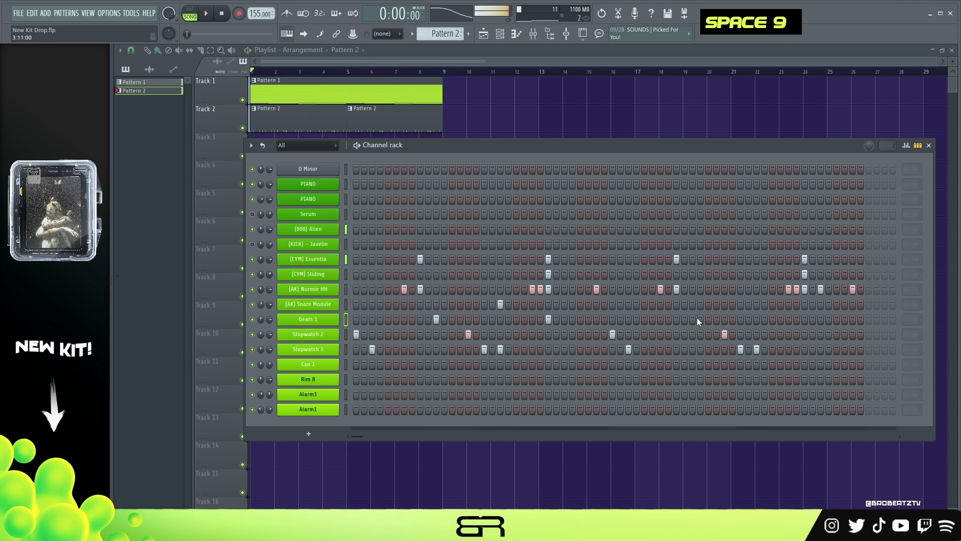
key("space")
left_click(708, 319)
key("space")
left_click(804, 319)
left_click(812, 319)
right_click(813, 320)
Layer Can 1 and Rim 8 hits together on steps 9, 25, 41 and 57.
key("space")
key("space")
key("space")
key("space")
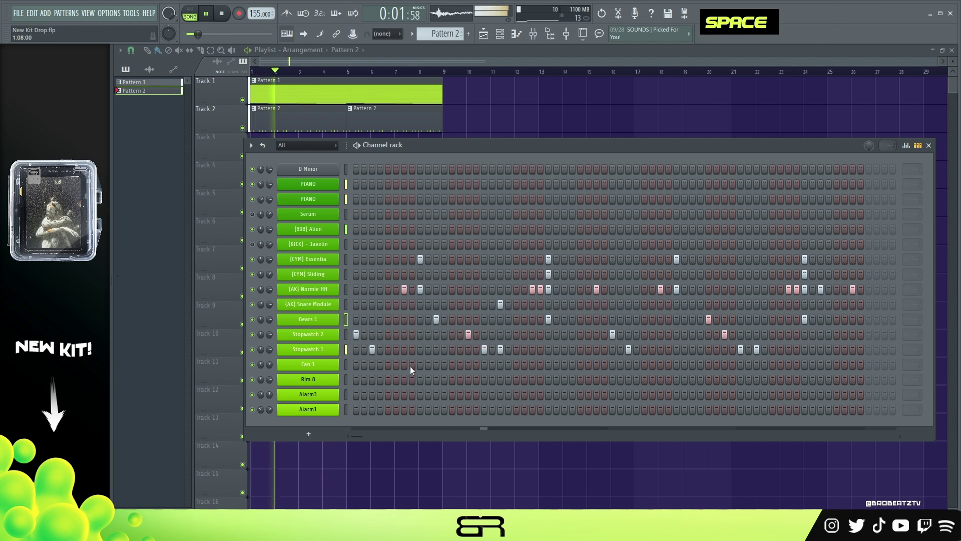
left_click(420, 364)
left_click(421, 379)
key("space")
left_click(549, 364)
left_click(550, 379)
left_click(676, 365)
left_click(677, 379)
left_click(805, 365)
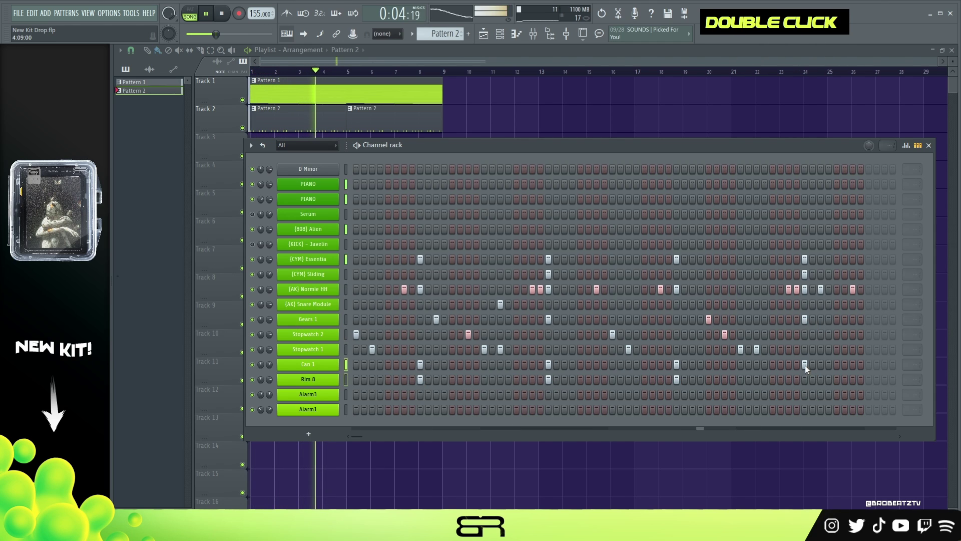
left_click(804, 379)
Place Alarm1 hits on steps 15, 17, 47 and 49, and Alarm3 hits on steps 29 and 57.
key("space")
key("space")
key("space")
key("space")
left_click(468, 410)
left_click(484, 409)
left_click(580, 395)
key("space")
key("space")
left_click(724, 409)
left_click(741, 409)
left_click(805, 395)
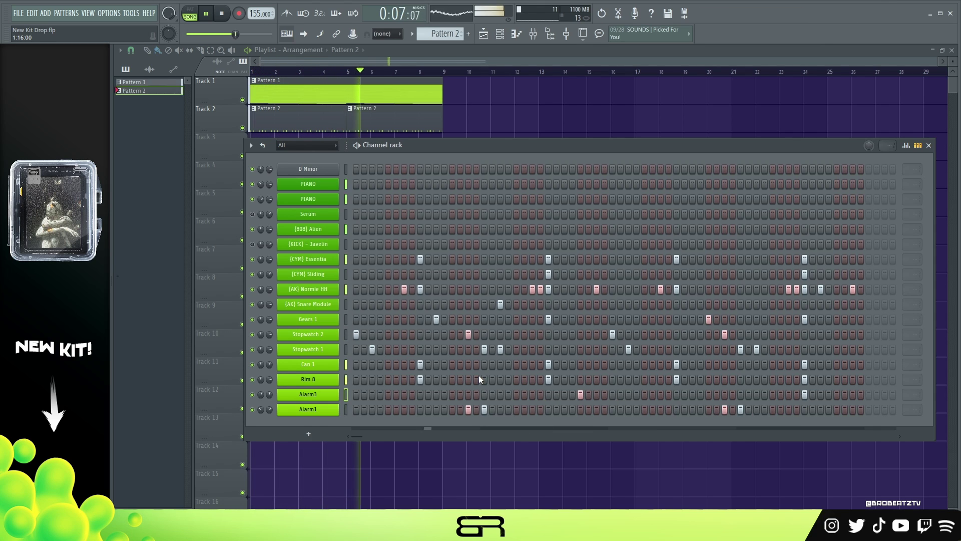
Play back the eight-bar arrangement to check the drums against the melody and 808, moving the channel rack slightly.
key("space")
key("space")
key("space")
double_click(384, 306)
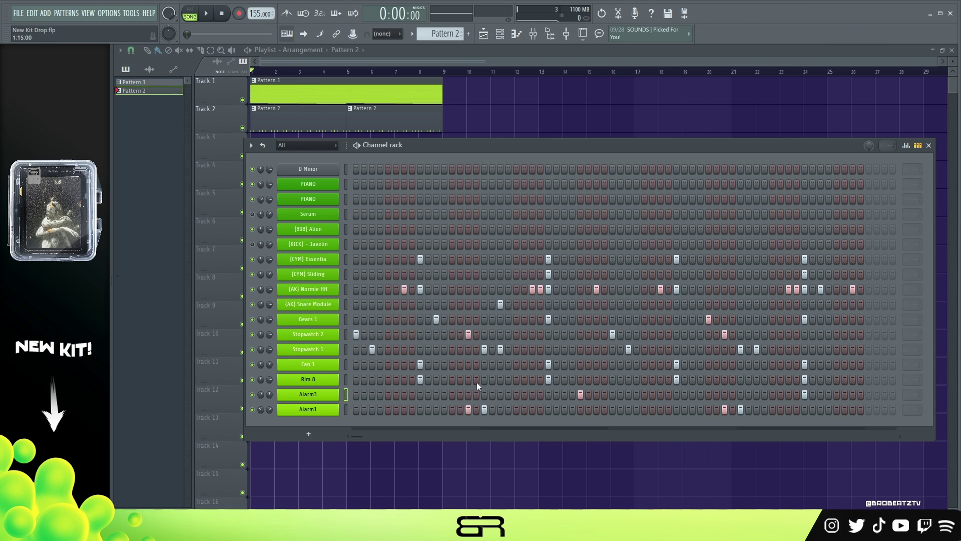
key("space")
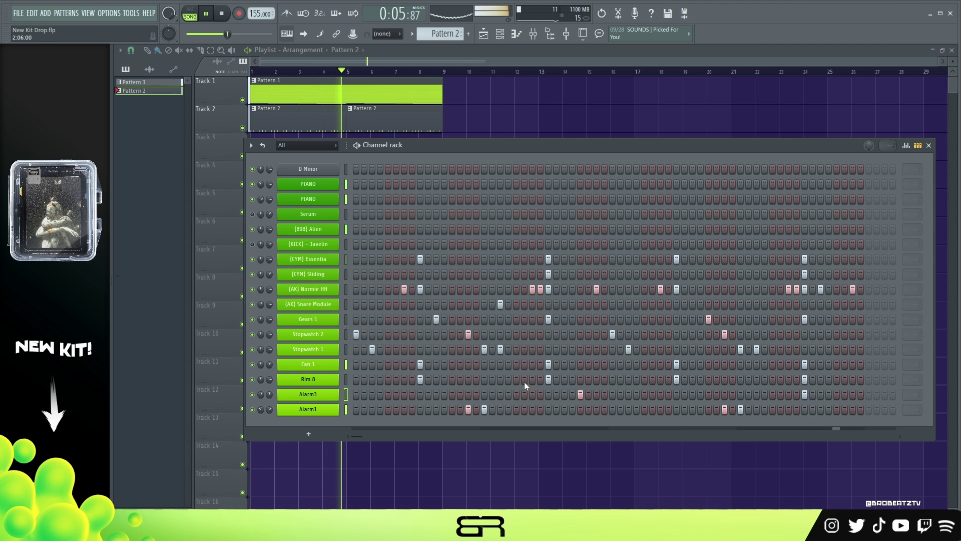
key("space")
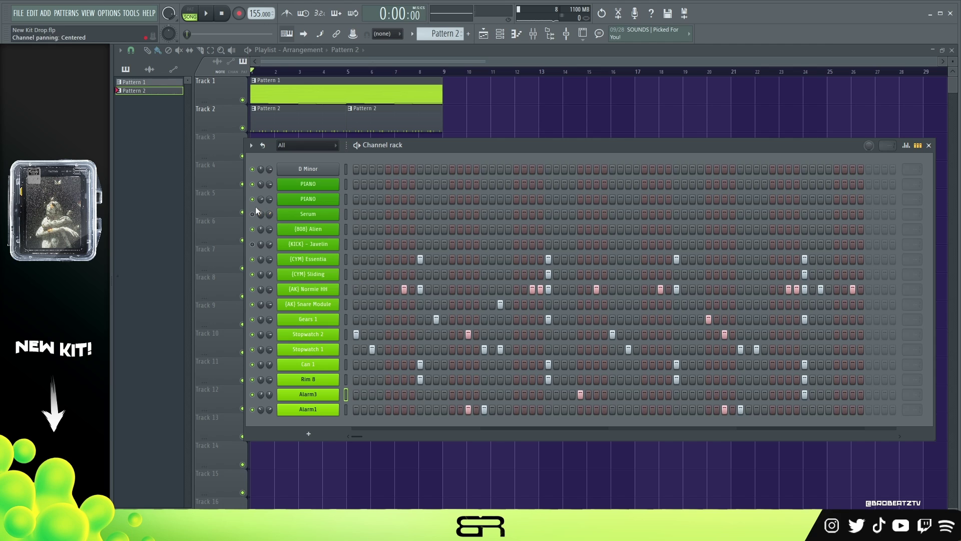
mouse_move(426, 147)
left_mouse_down()
mouse_move(408, 163)
mouse_move(423, 155)
left_mouse_up()
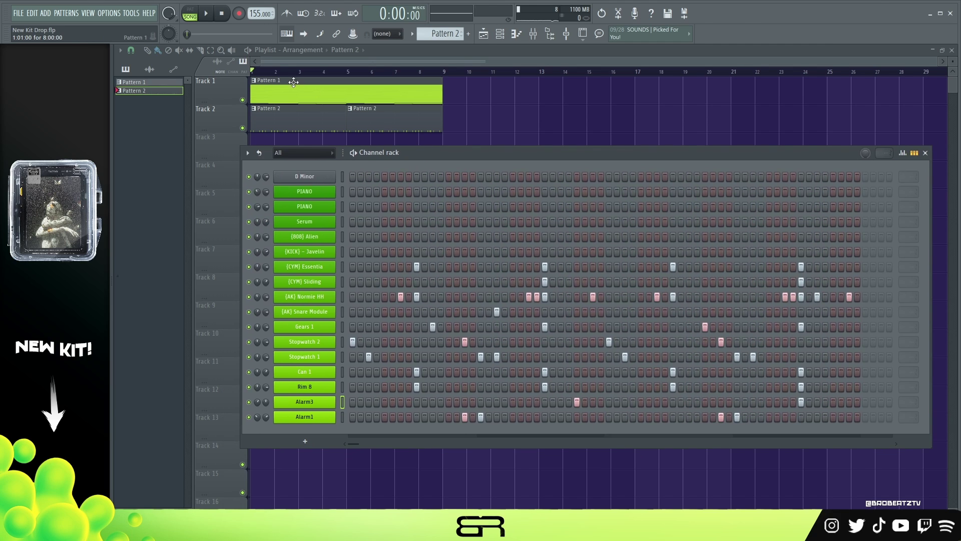
key("space")
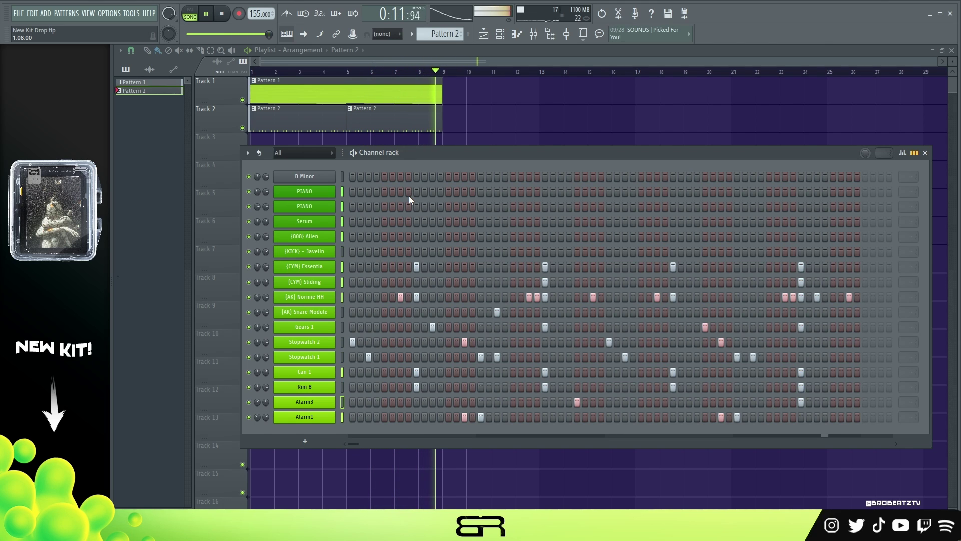
key("space")
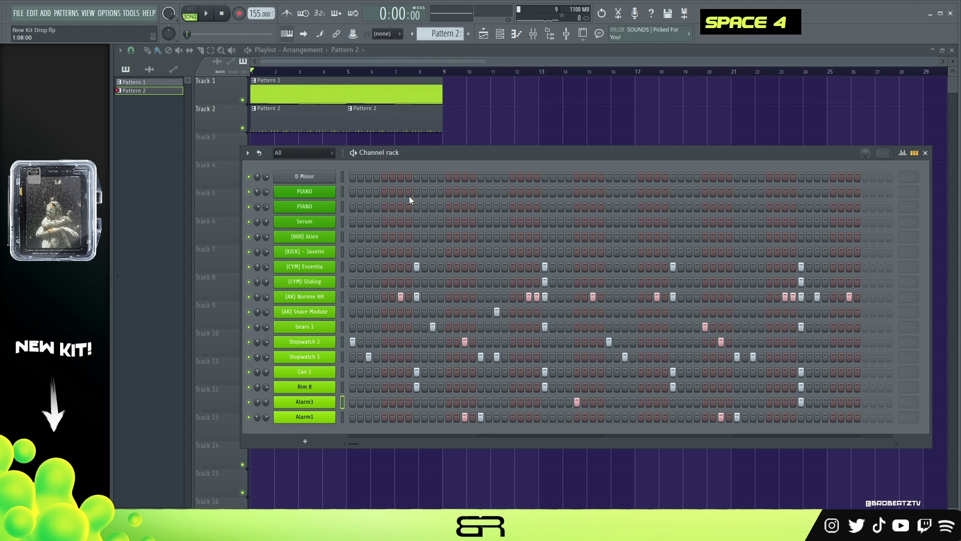
Open the PIANO melody of Pattern 1 in the piano roll and bring its full note range into view.
scroll(446, 33, "down", 1)
left_click(401, 192)
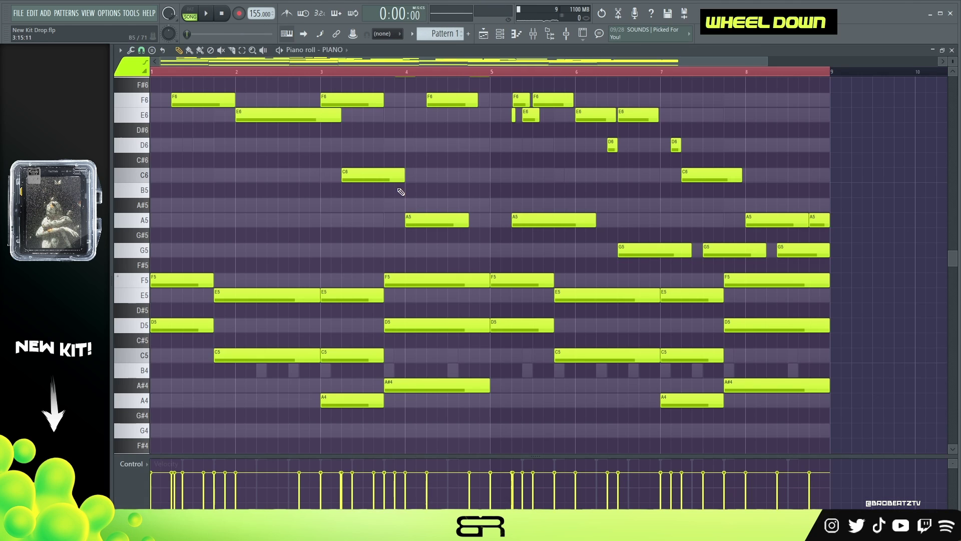
right_click(412, 201, "ctrl")
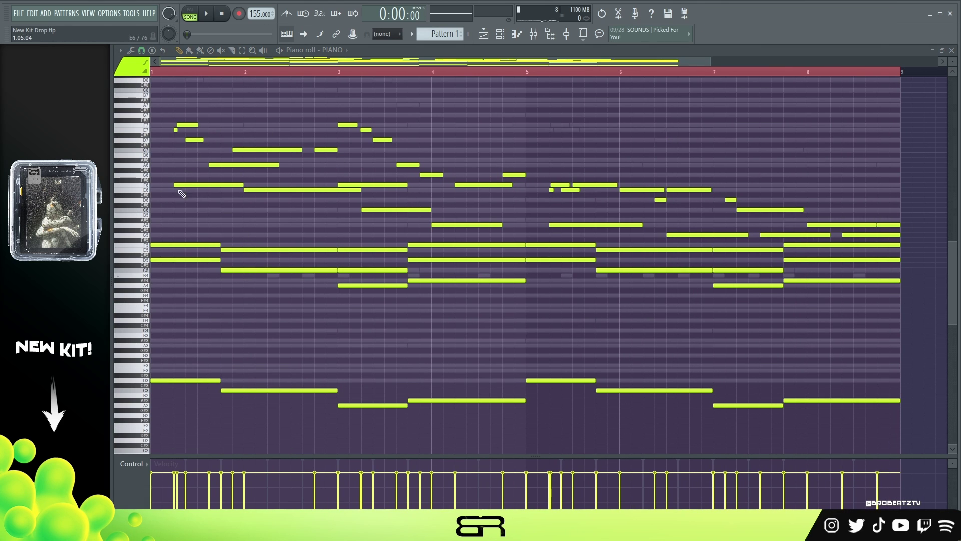
right_click(579, 101)
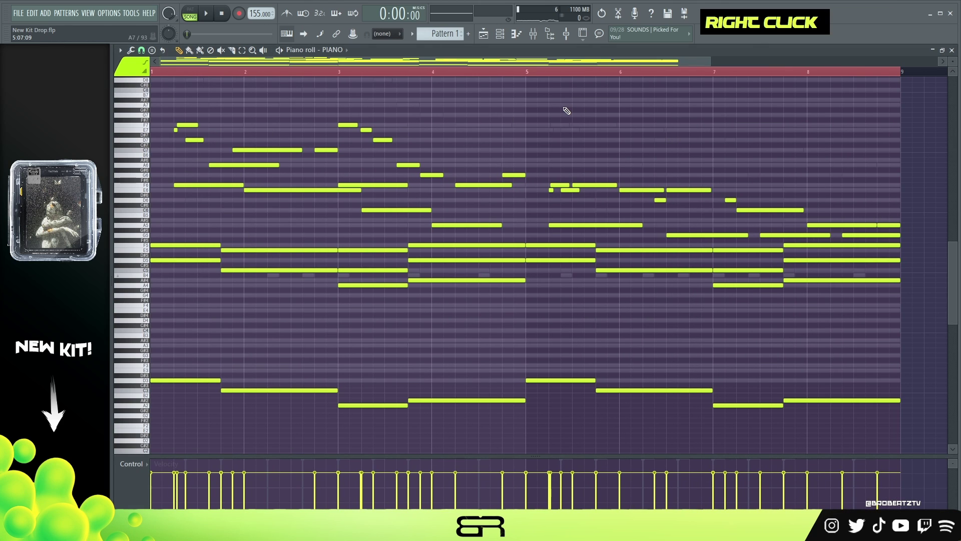